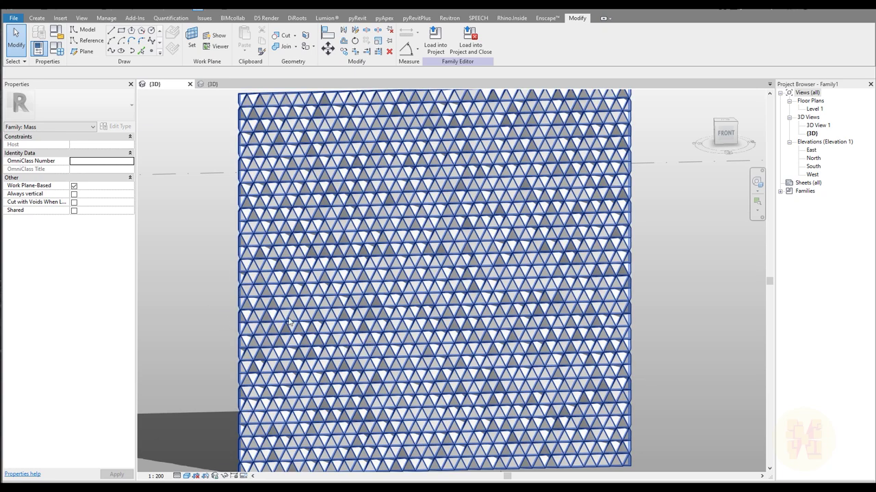
pyautogui.scroll(5, 347, 430)
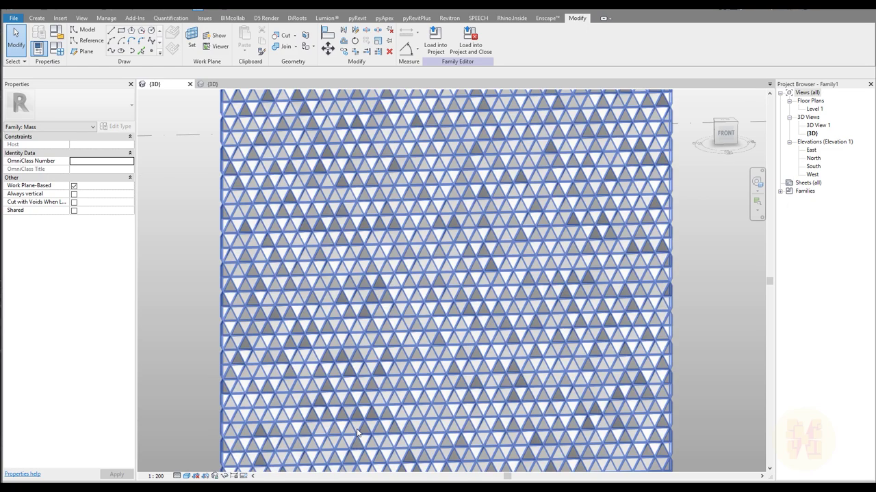
pyautogui.scroll(3, 335, 422)
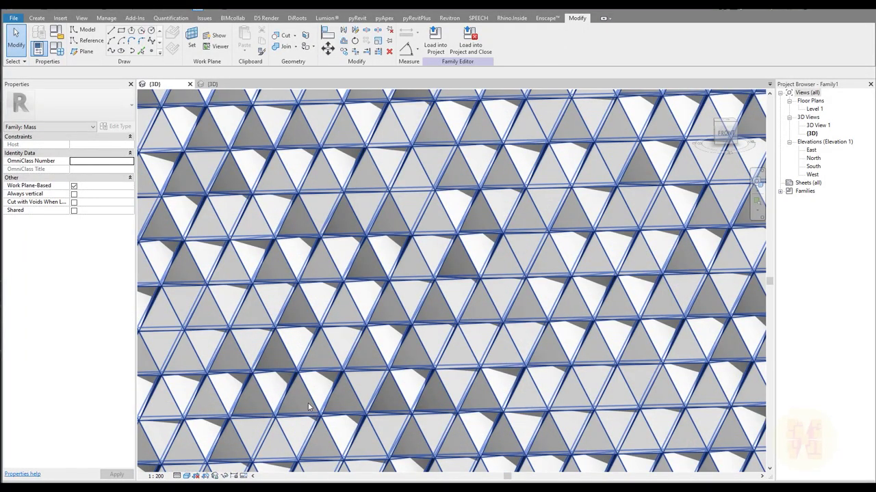
pyautogui.scroll(2, 307, 406)
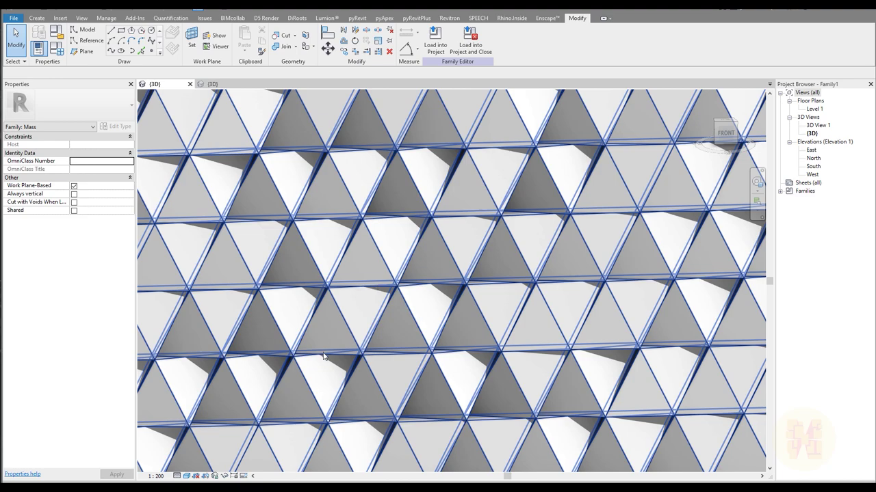
pyautogui.scroll(-6, 324, 356)
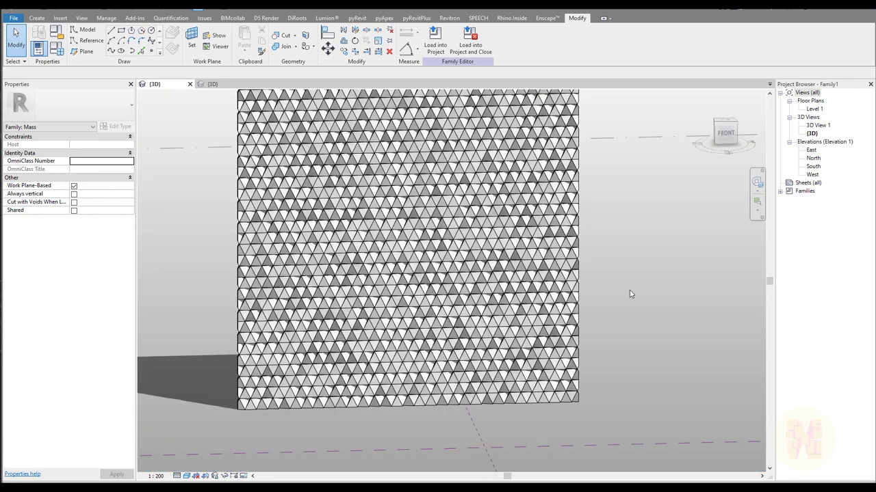
# Step: Create a new conceptual mass family from the Metric Mass.rft template in the Conceptual Mass folder
pyautogui.click(20, 18)
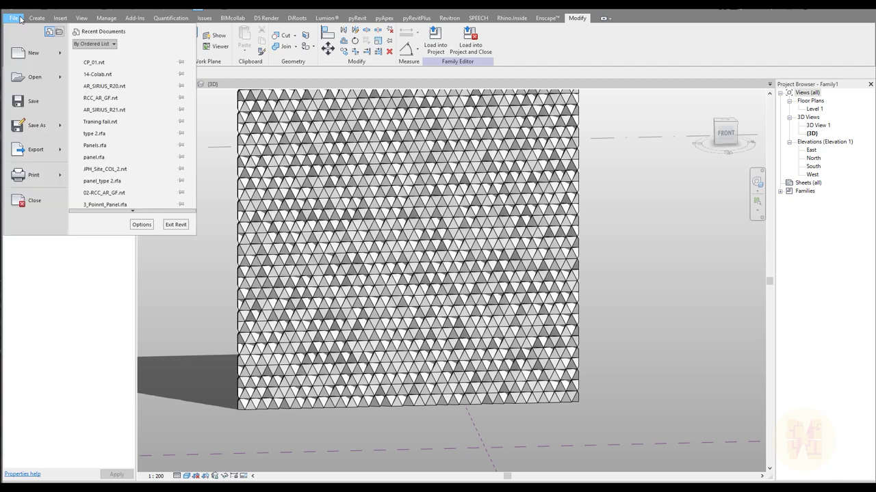
pyautogui.moveTo(63, 54)
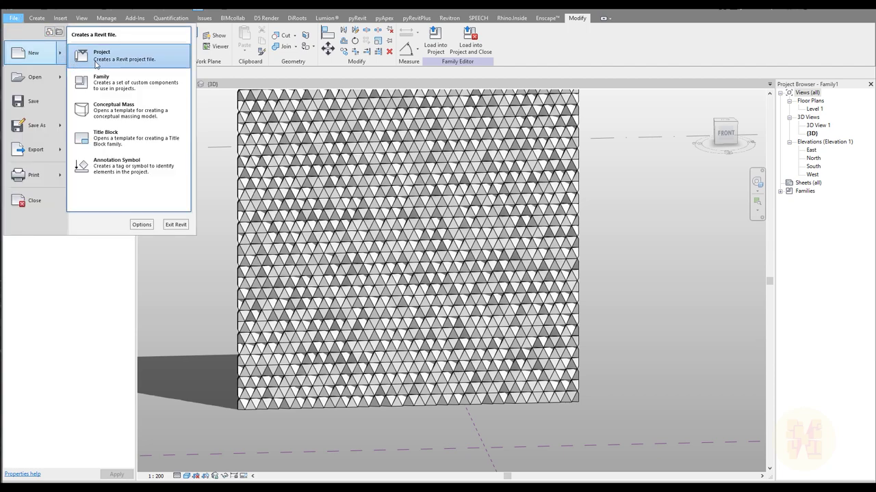
pyautogui.click(116, 110)
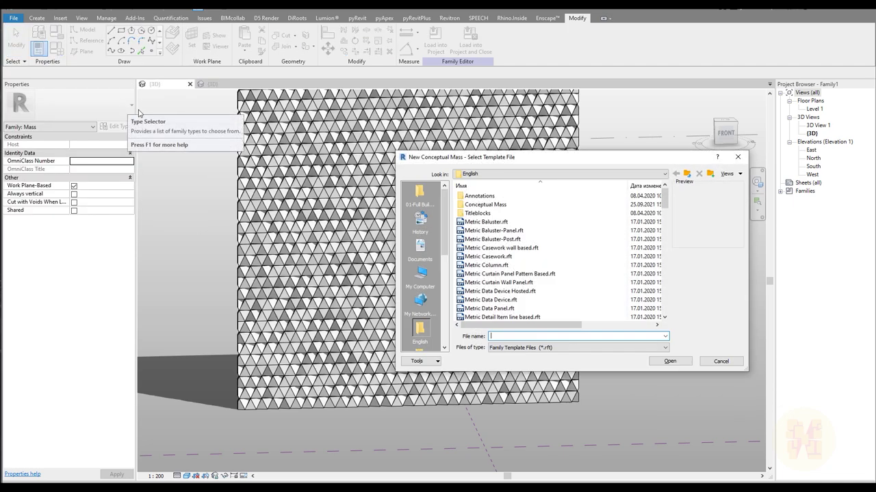
pyautogui.doubleClick(486, 205)
pyautogui.click(487, 197)
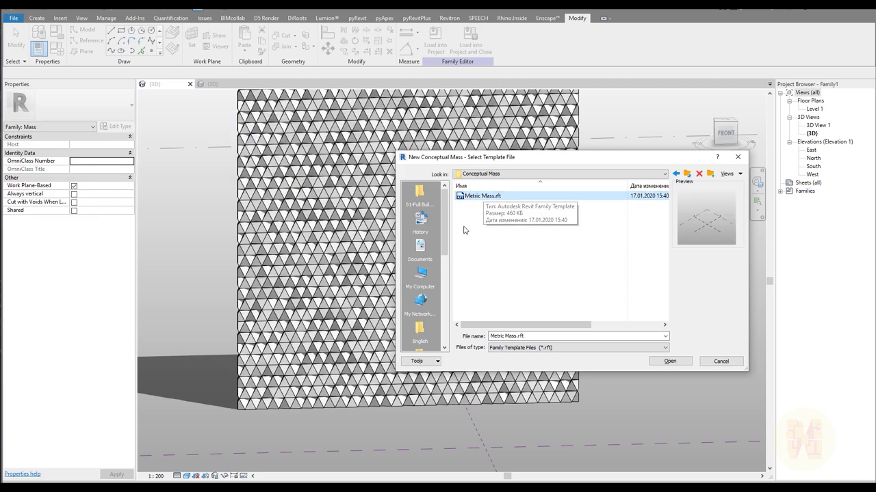
pyautogui.click(667, 362)
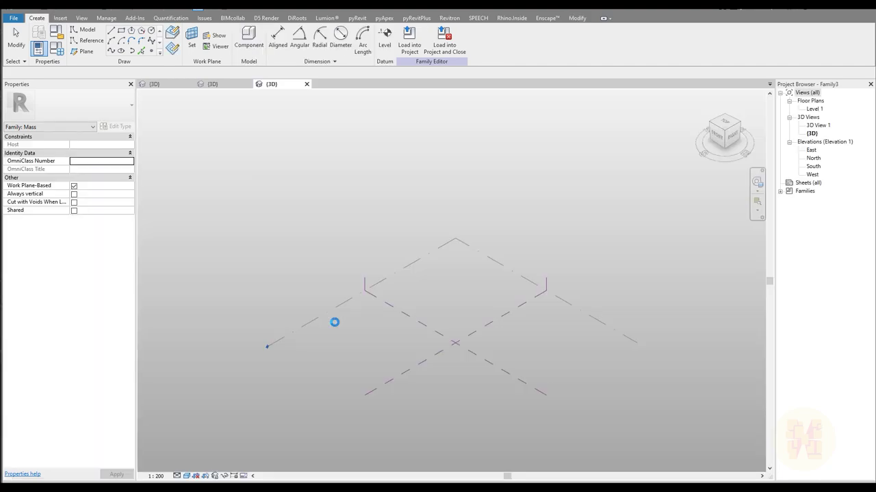
# Step: Draw a straight model line about 12000 mm long on Level 1, parallel to and behind the front-facing reference plane, crossing the other plane
pyautogui.keyDown('shift'); pyautogui.moveTo(387, 260); pyautogui.dragTo(422, 254, button='middle'); pyautogui.keyUp('shift')
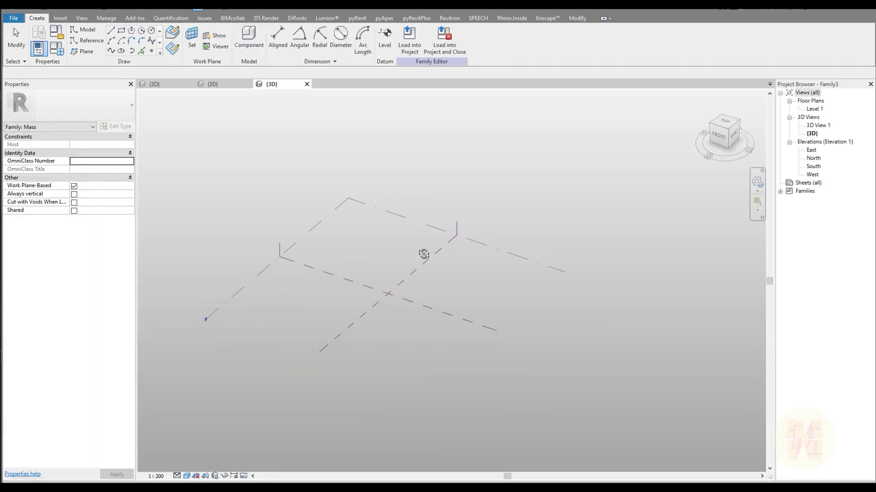
pyautogui.scroll(5, 387, 295)
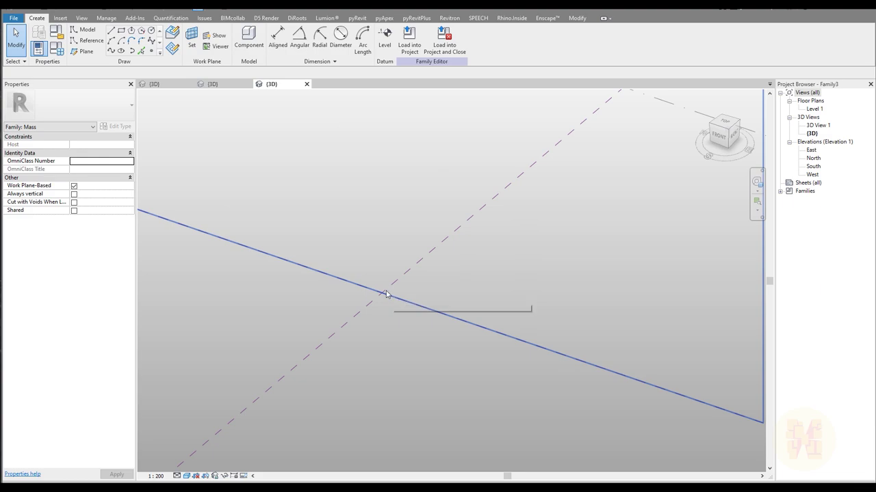
pyautogui.click(111, 33)
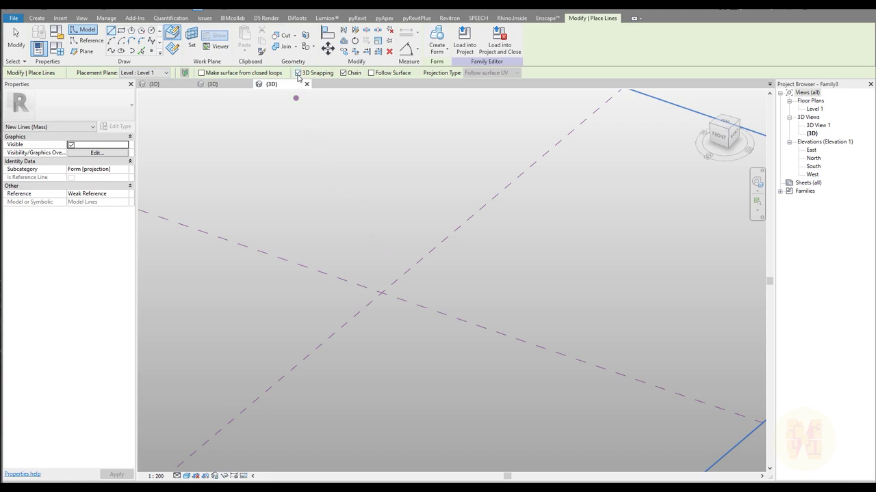
pyautogui.click(423, 267)
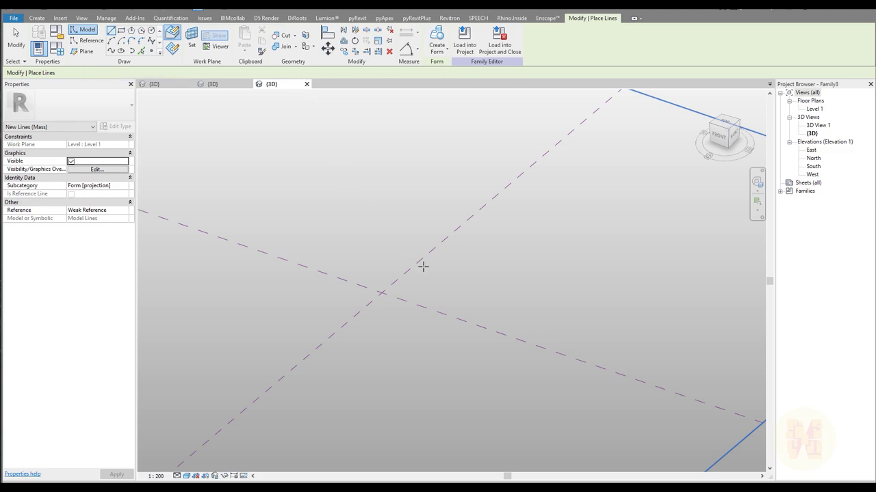
pyautogui.click(372, 254)
pyautogui.click(463, 285)
pyautogui.scroll(3, 431, 272)
pyautogui.press('Escape')
pyautogui.press('Escape')
pyautogui.moveTo(440, 289); pyautogui.dragTo(432, 318)
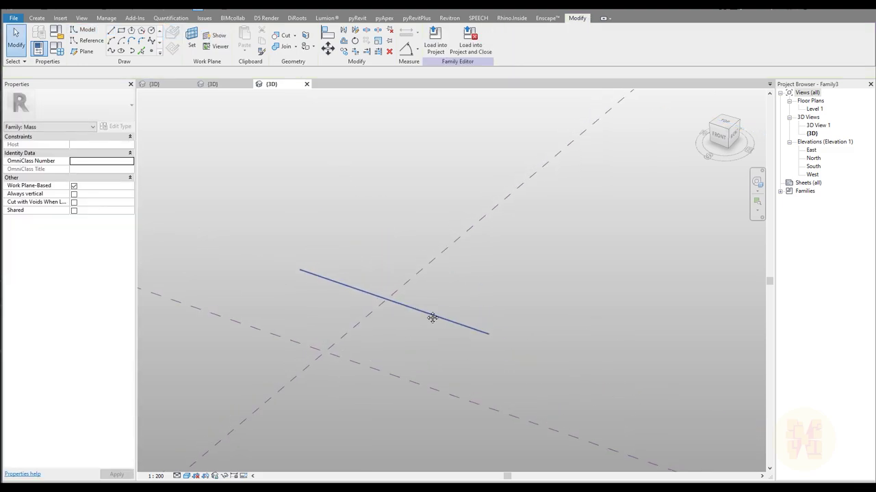
# Step: Set the model line's length to 10000 mm
pyautogui.click(420, 312)
pyautogui.click(410, 283)
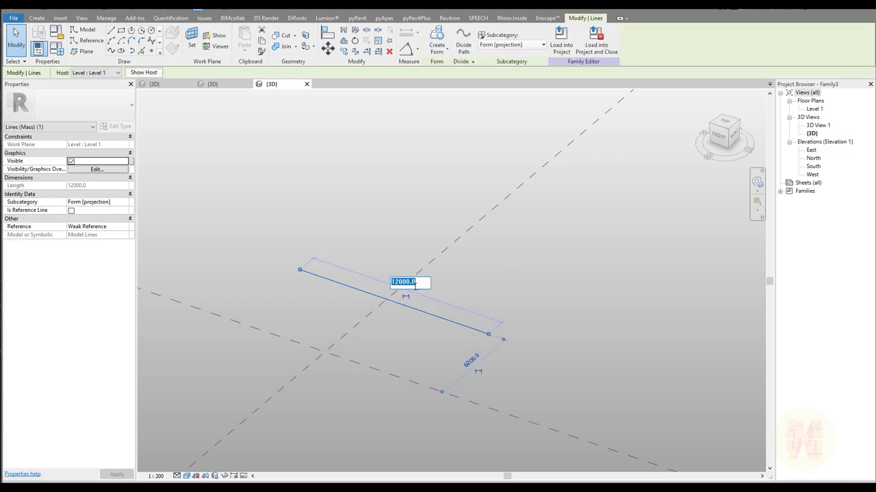
pyautogui.write('10')
pyautogui.press('Return')
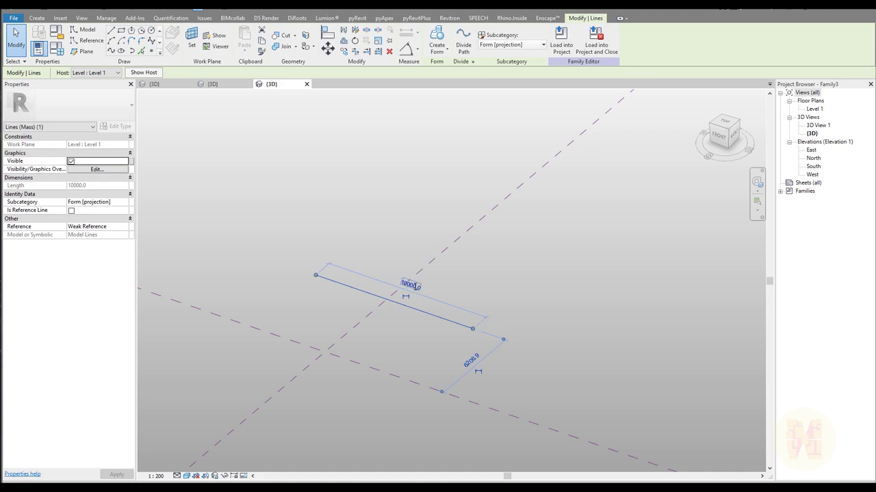
pyautogui.press('Escape')
# Step: Create a vertical surface form from the model line
pyautogui.click(333, 282)
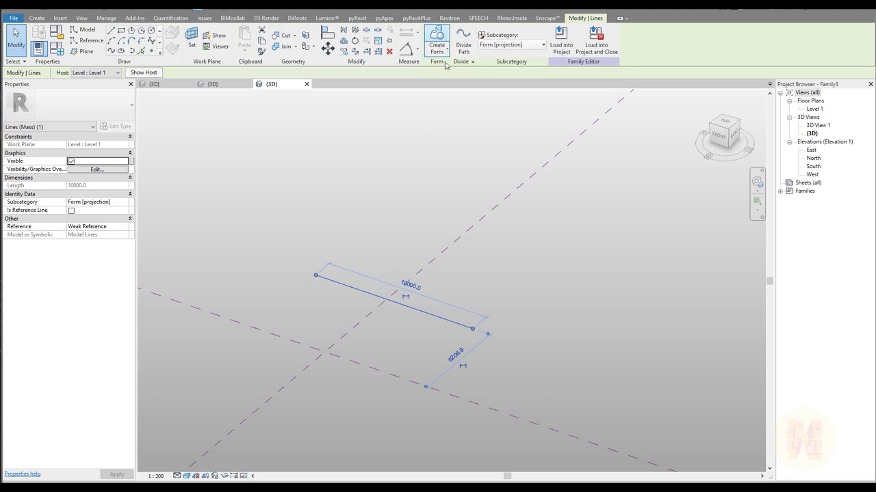
pyautogui.click(436, 41)
pyautogui.keyDown('shift'); pyautogui.moveTo(547, 260); pyautogui.dragTo(485, 250, button='middle'); pyautogui.keyUp('shift')
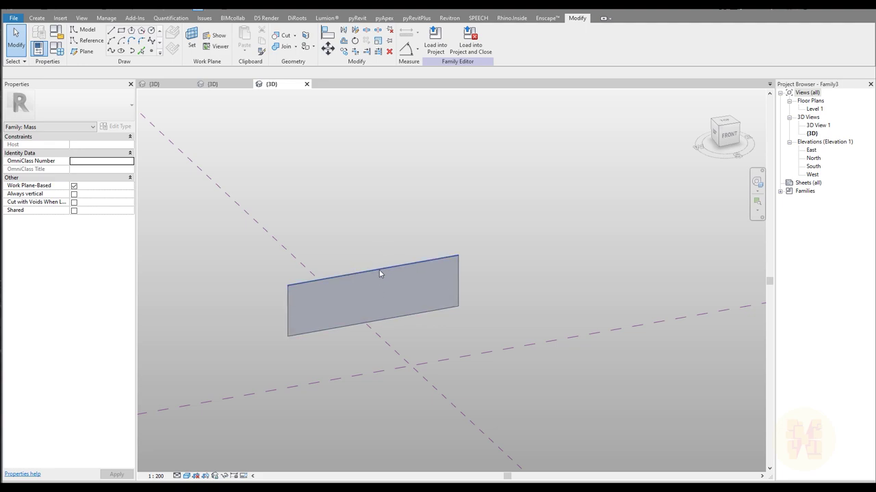
# Step: Select the upper edge of the vertical surface and set the surface's height to 10000 mm
pyautogui.press('Tab')
pyautogui.press('Tab')
pyautogui.press('Tab')
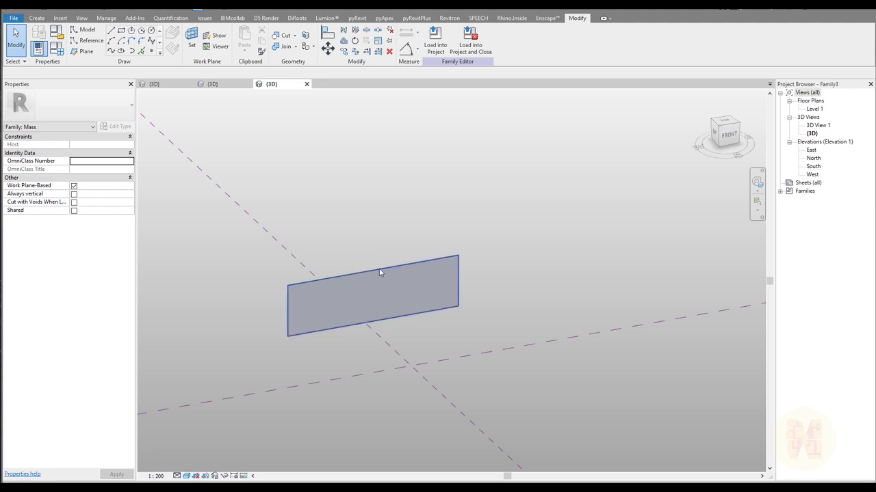
pyautogui.press('Tab')
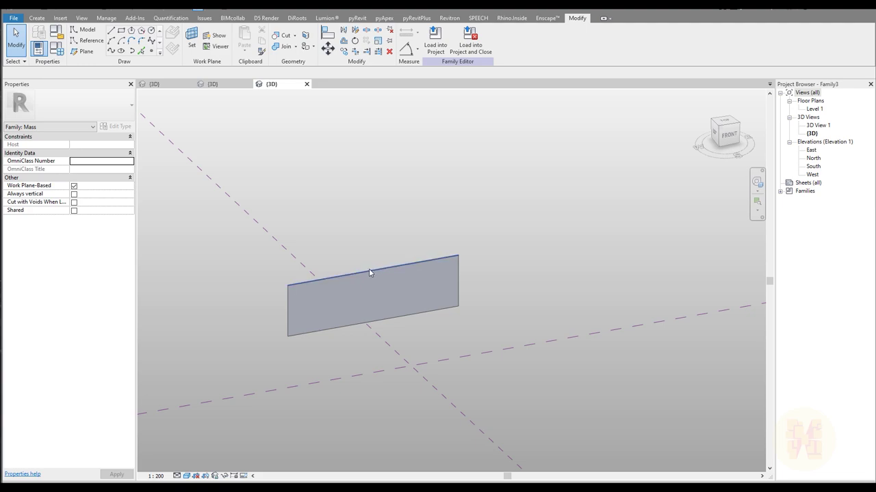
pyautogui.click(373, 272)
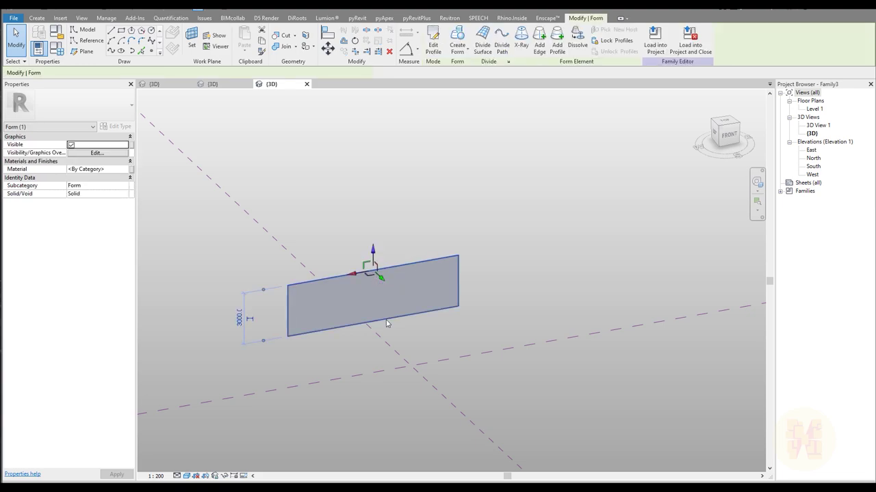
pyautogui.click(239, 318)
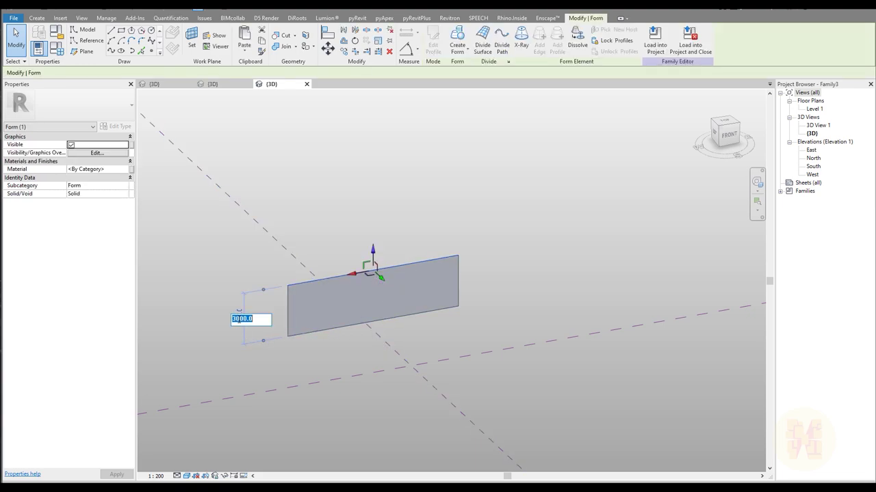
pyautogui.write('1000')
pyautogui.press('Return')
pyautogui.click(240, 334)
pyautogui.write('10000')
pyautogui.press('Return')
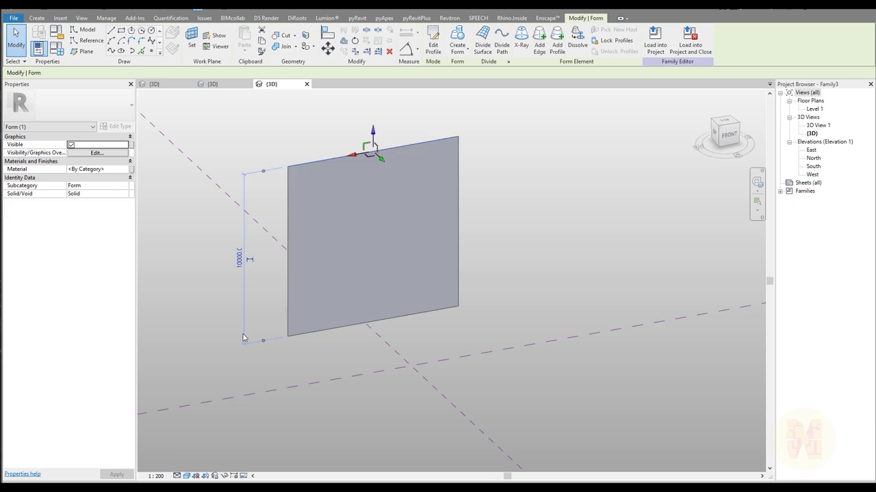
pyautogui.click(587, 226)
# Step: Divide the face of the vertical form into a U and V grid with Divide Surface
pyautogui.keyDown('shift'); pyautogui.moveTo(586, 227); pyautogui.dragTo(532, 262, button='middle'); pyautogui.keyUp('shift')
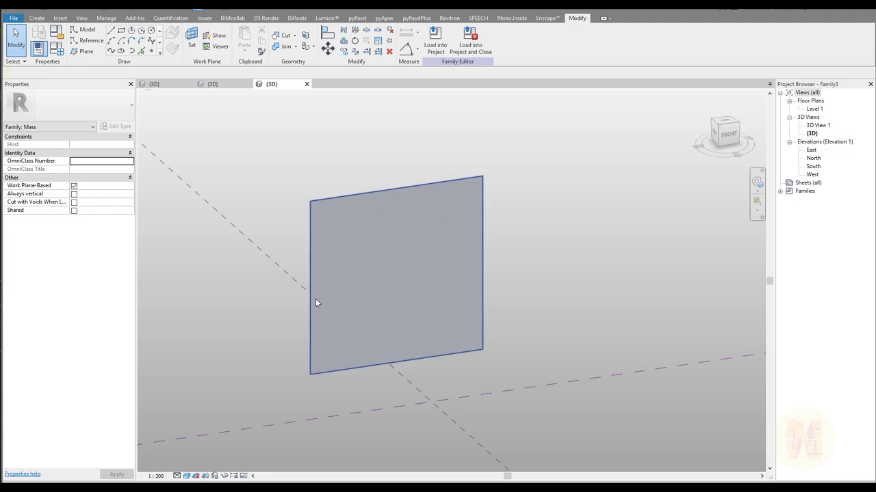
pyautogui.scroll(2, 363, 277)
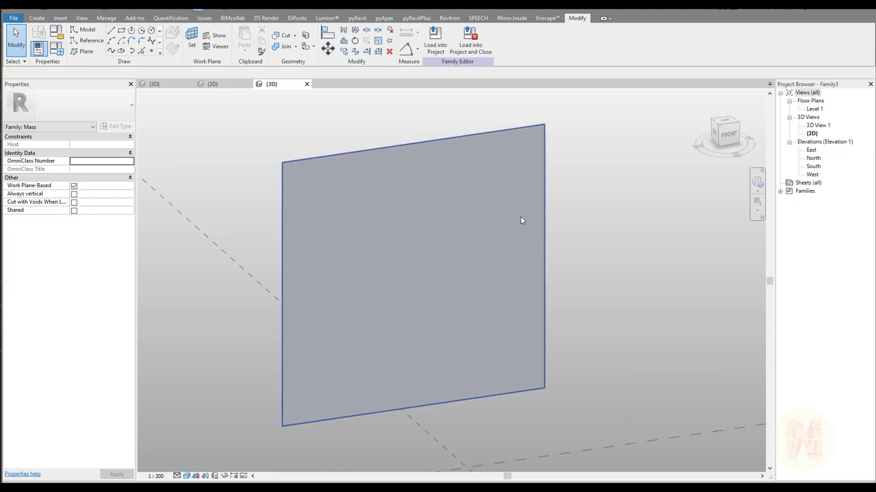
pyautogui.click(498, 244)
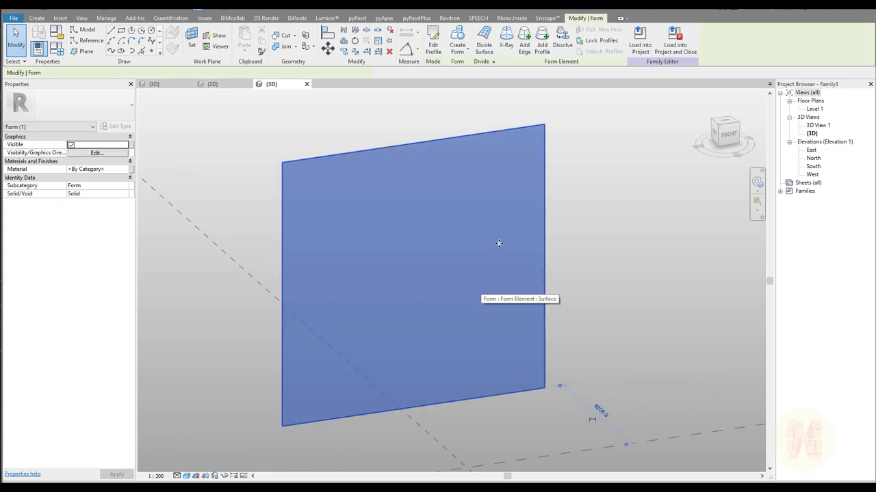
pyautogui.click(485, 39)
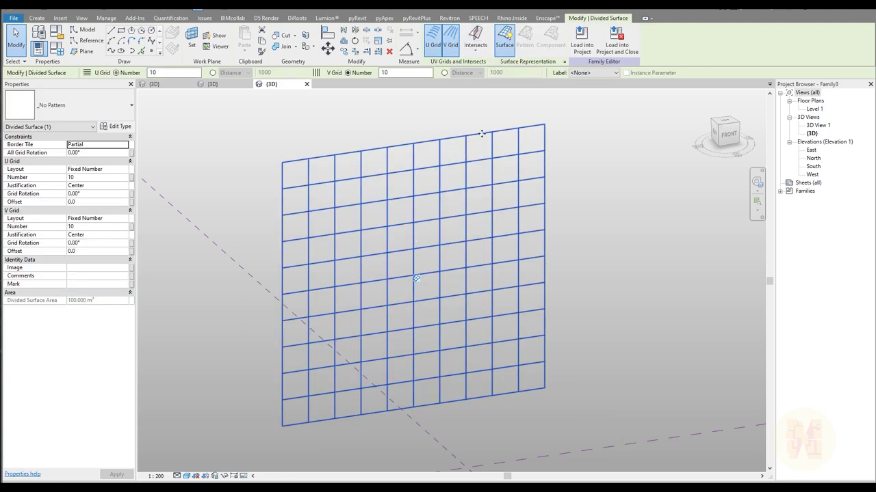
pyautogui.moveTo(532, 261); pyautogui.dragTo(477, 215, button='middle')
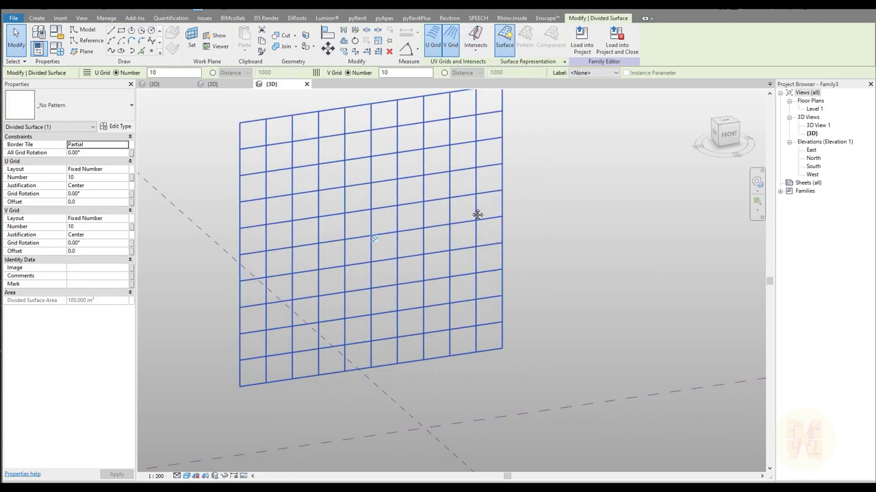
# Step: Apply the Triangle (flat) pattern to the divided surface
pyautogui.click(95, 109)
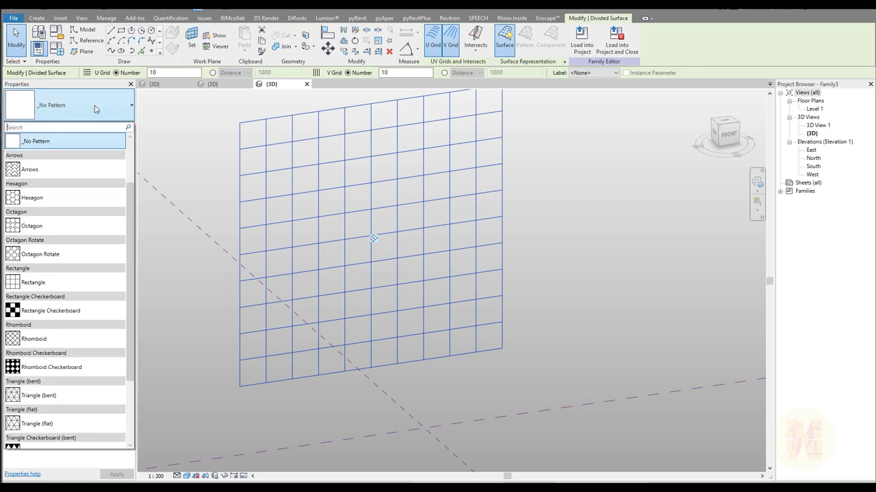
pyautogui.scroll(-1, 108, 233)
pyautogui.scroll(-1, 108, 246)
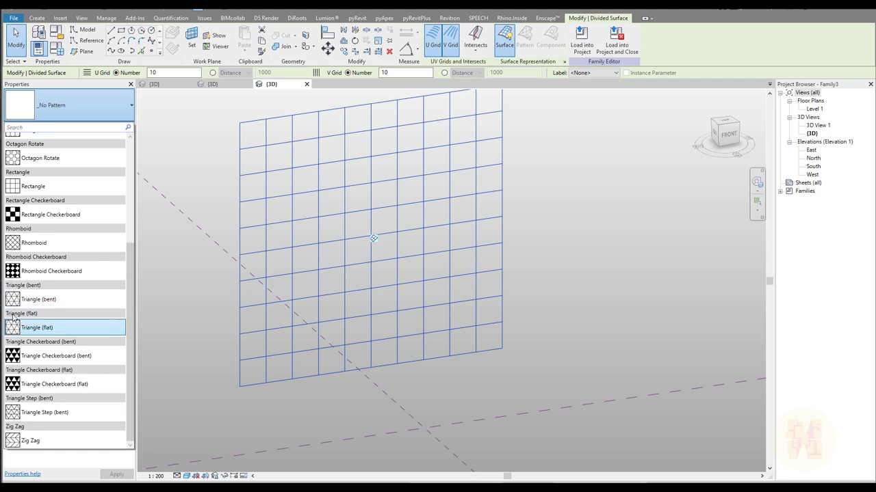
pyautogui.click(57, 329)
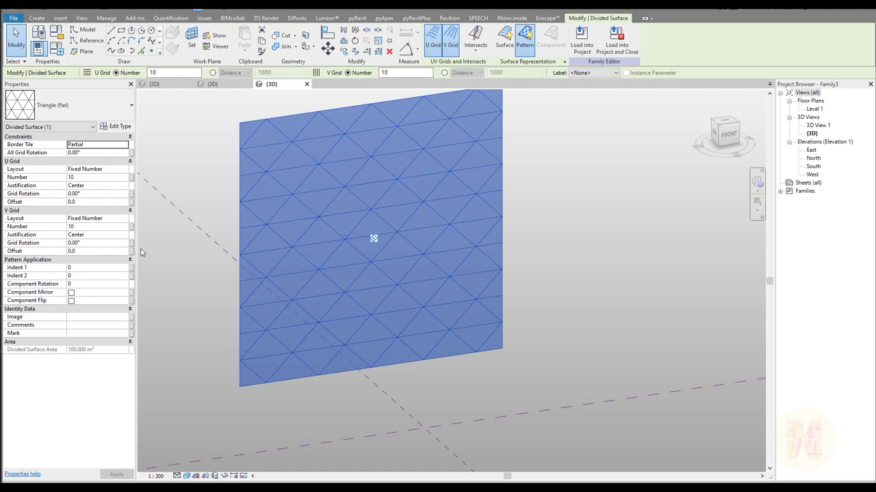
# Step: Change both the U Grid and V Grid layouts of the divided surface to Fixed Distance
pyautogui.click(125, 173)
pyautogui.click(125, 173)
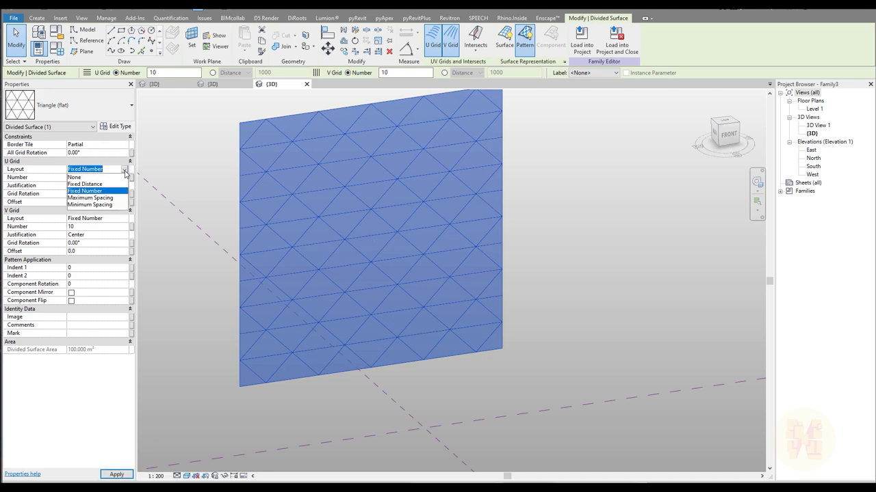
pyautogui.click(109, 185)
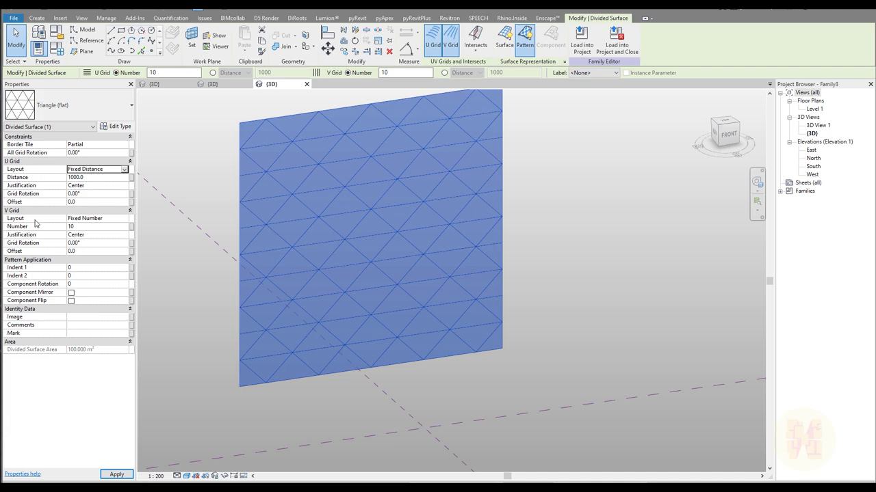
pyautogui.click(125, 218)
pyautogui.click(125, 218)
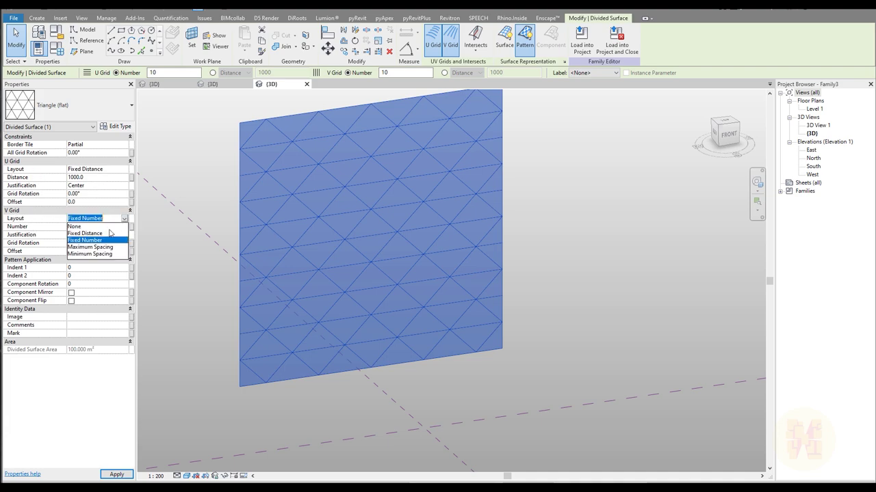
pyautogui.click(102, 233)
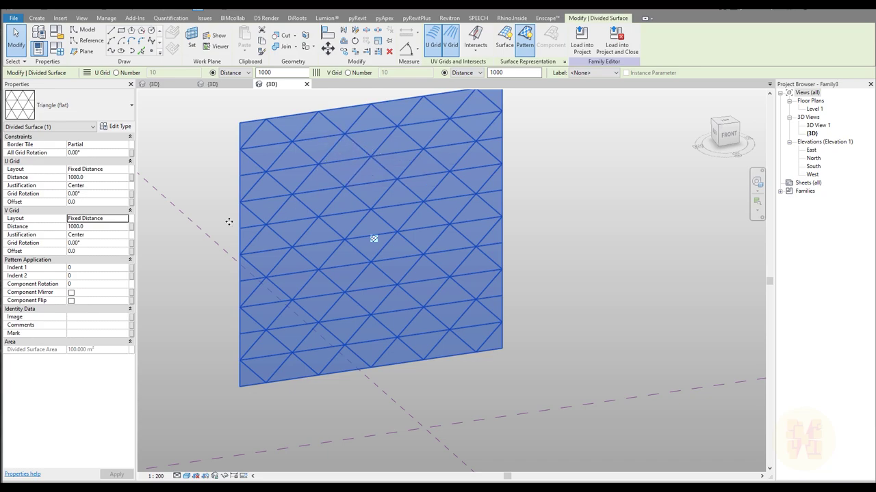
# Step: Associate the U Grid distance of the divided surface with a new type parameter named U_Distance
pyautogui.click(131, 177)
pyautogui.click(424, 286)
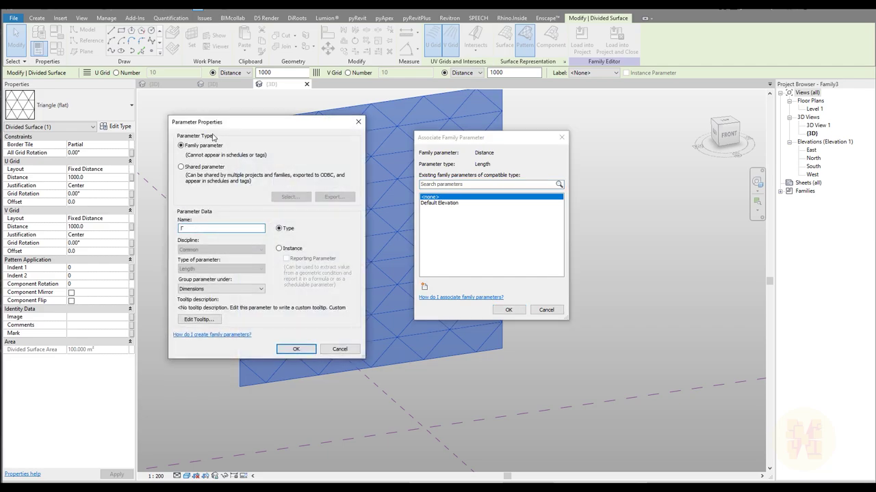
pyautogui.write('U_Distance')
pyautogui.hotkey('ctrl', 'a')
pyautogui.hotkey('ctrl', 'c')
pyautogui.click(296, 349)
pyautogui.click(508, 310)
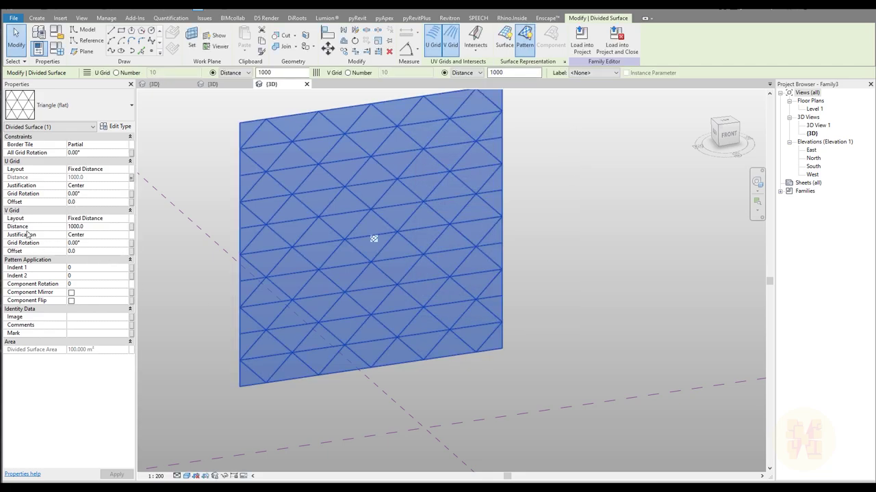
# Step: Associate the V Grid distance of the divided surface with a new type parameter named V_Distance
pyautogui.click(130, 228)
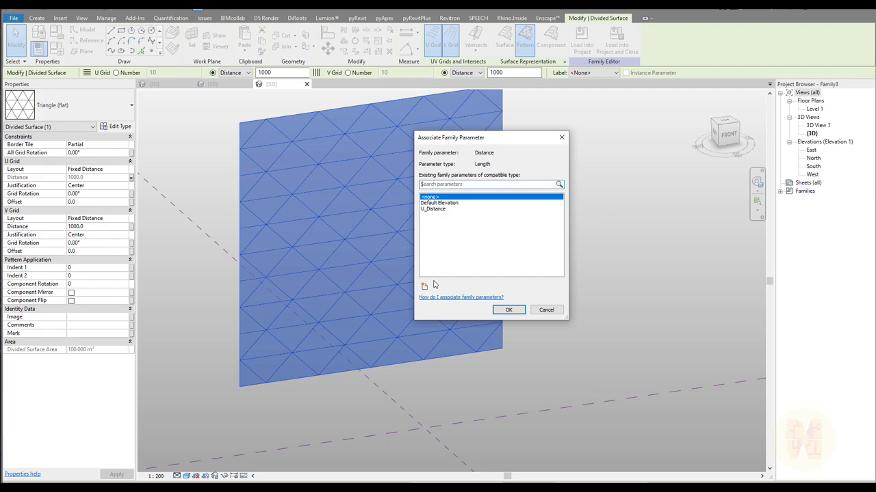
pyautogui.click(424, 286)
pyautogui.hotkey('ctrl', 'v')
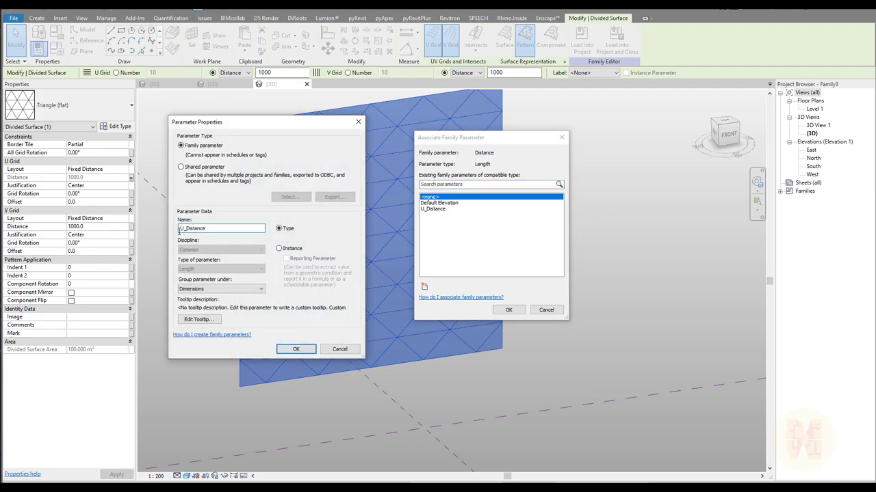
pyautogui.write('V')
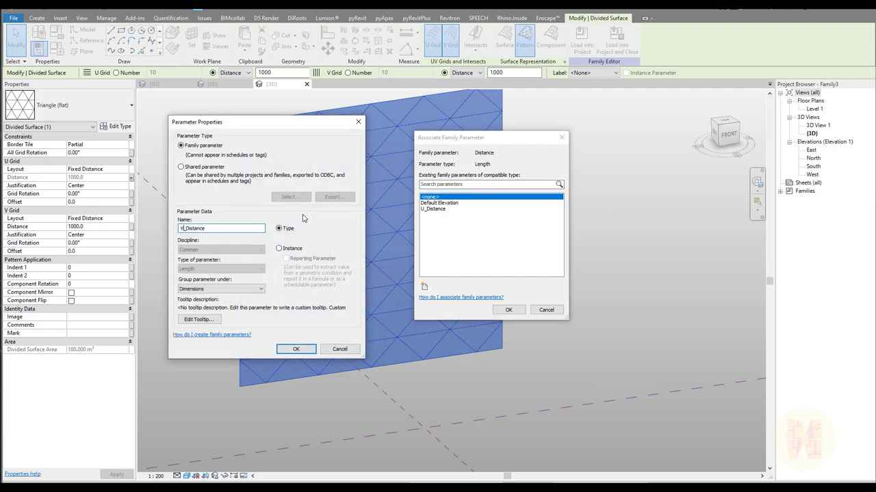
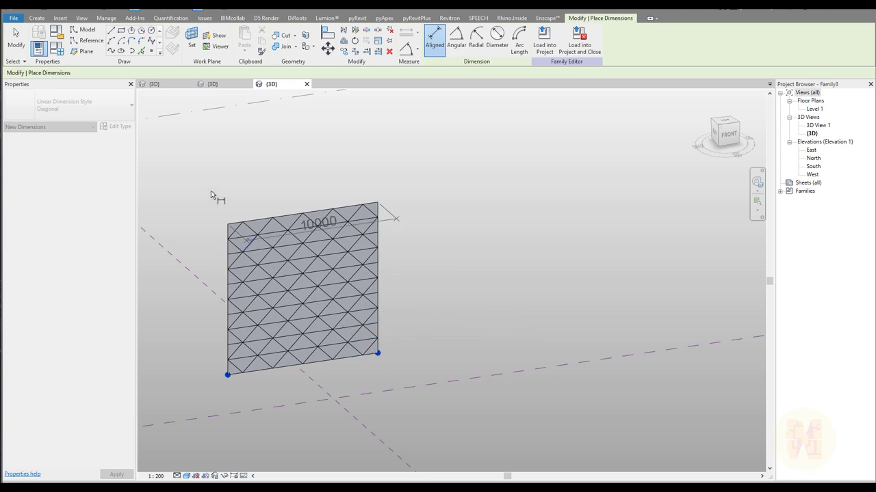
# Step: Place an aligned dimension for the surface's overall width above its upper edge
pyautogui.click(335, 192)
pyautogui.press('Escape')
pyautogui.press('Escape')
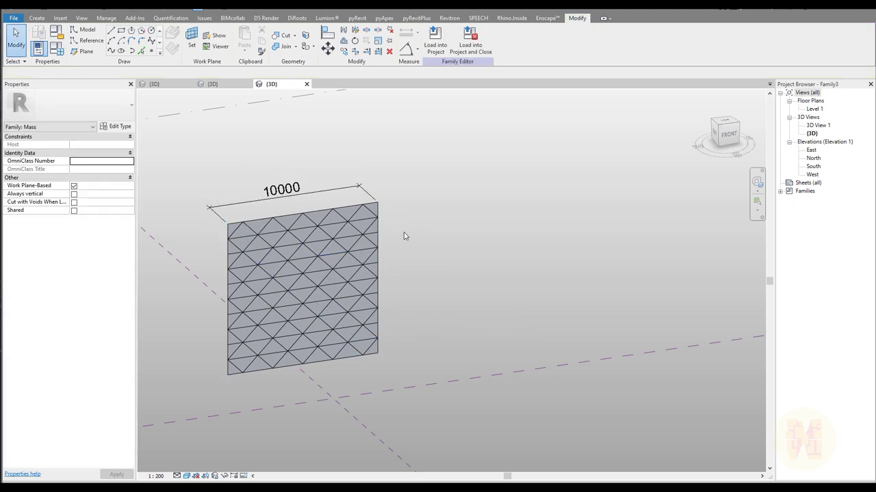
# Step: Try stretching the surface by moving its lower right corner point outward, and undo the move
pyautogui.keyDown('shift'); pyautogui.moveTo(536, 323); pyautogui.dragTo(456, 333, button='middle'); pyautogui.keyUp('shift')
pyautogui.click(404, 366)
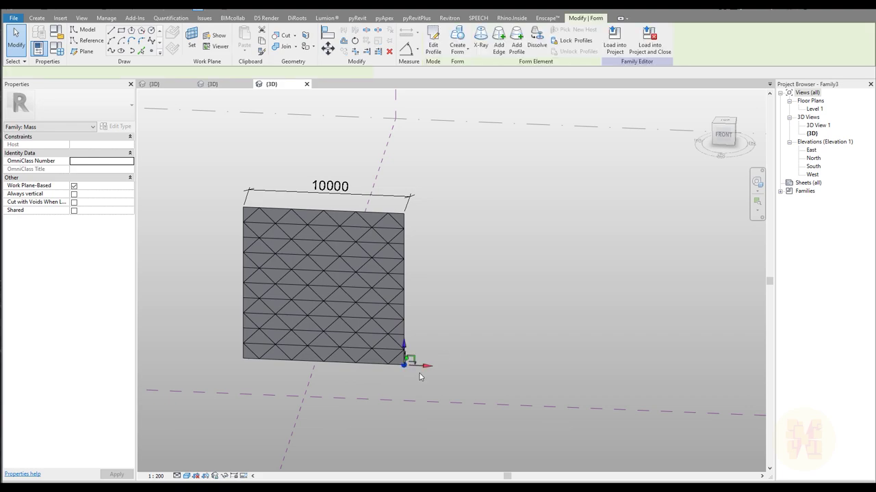
pyautogui.moveTo(443, 365); pyautogui.dragTo(470, 367)
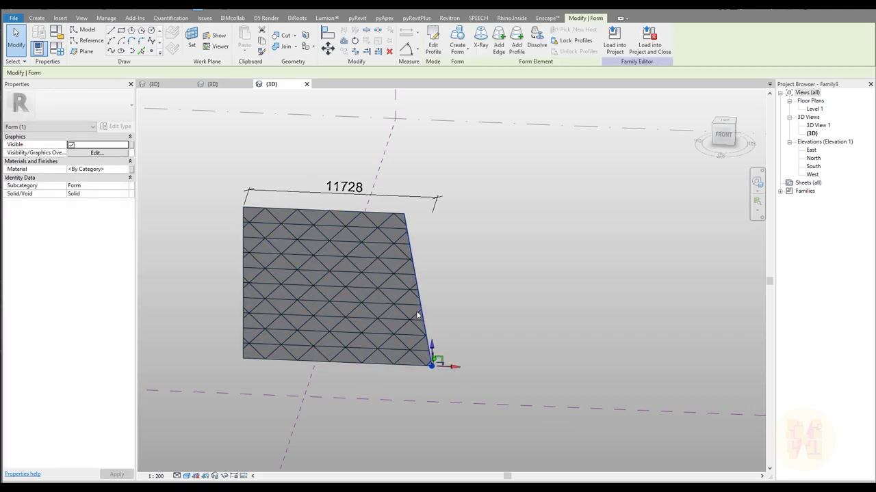
pyautogui.hotkey('ctrl', 'z')
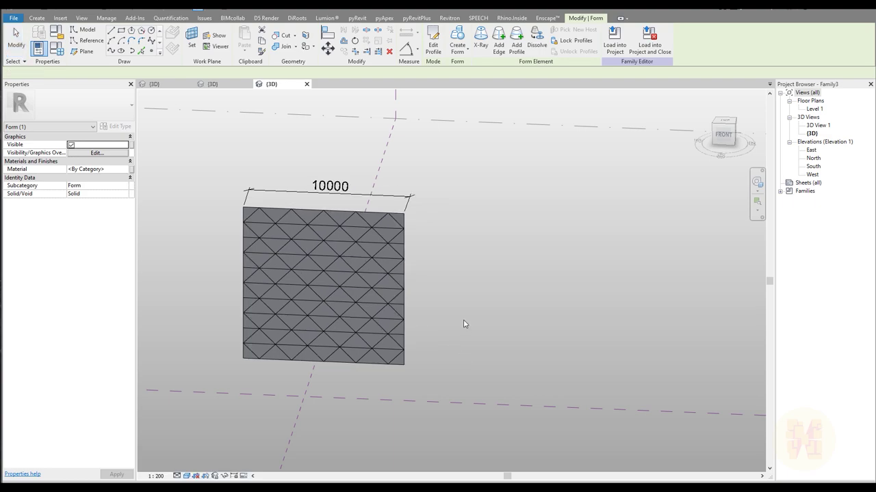
pyautogui.press('Escape')
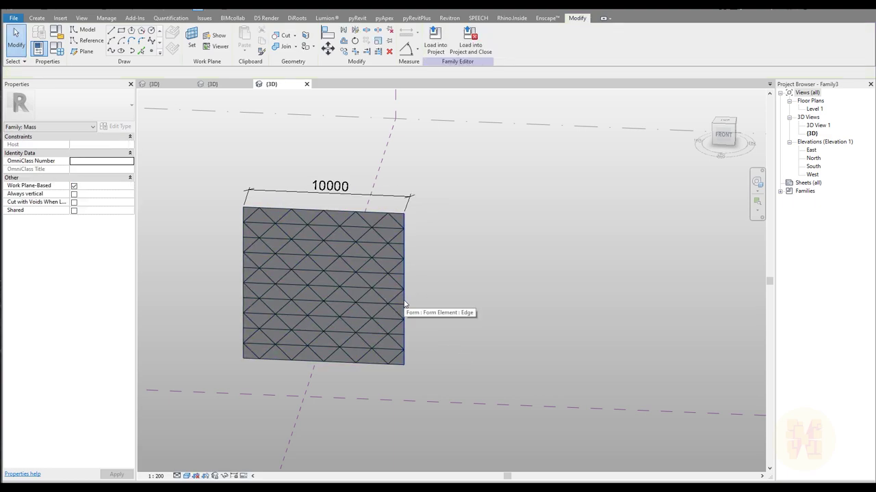
# Step: Lock the form's profiles with the right vertical edge of the surface selected
pyautogui.click(404, 305)
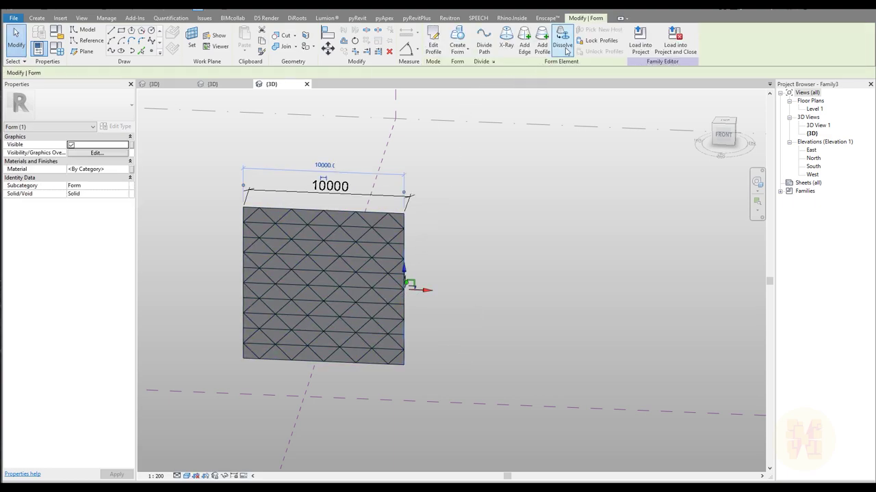
pyautogui.click(602, 42)
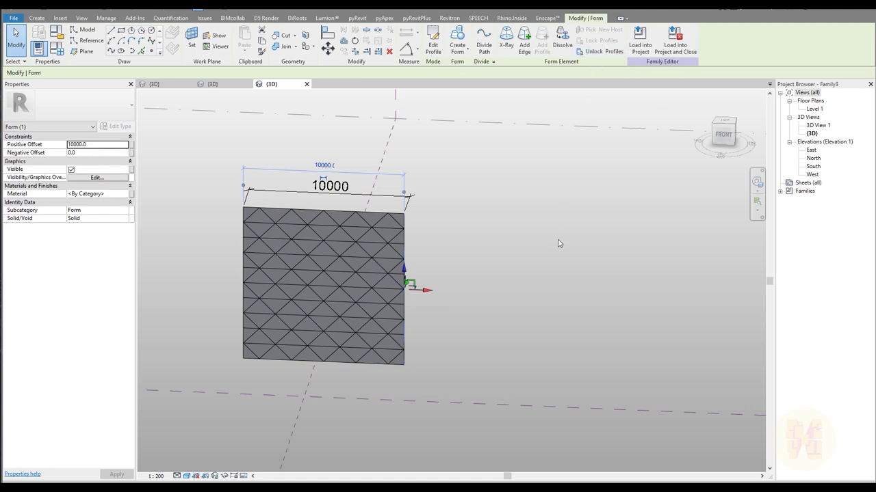
# Step: Test the locked form by pulling its lower right corner point outward, and undo the stretch
pyautogui.click(397, 371)
pyautogui.click(404, 370)
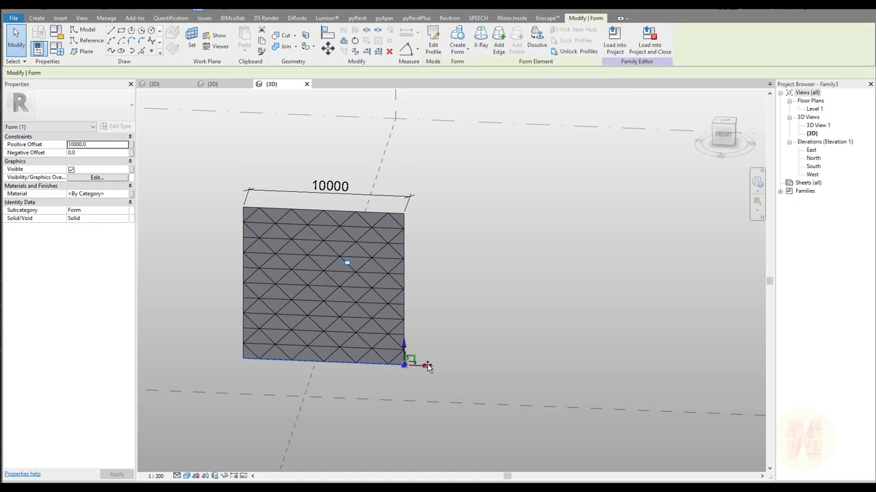
pyautogui.moveTo(427, 367); pyautogui.dragTo(469, 379)
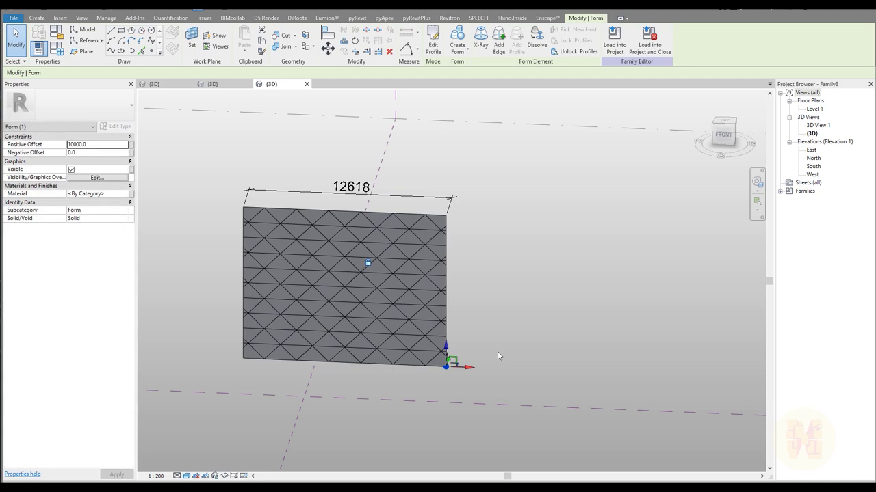
pyautogui.hotkey('ctrl', 'z')
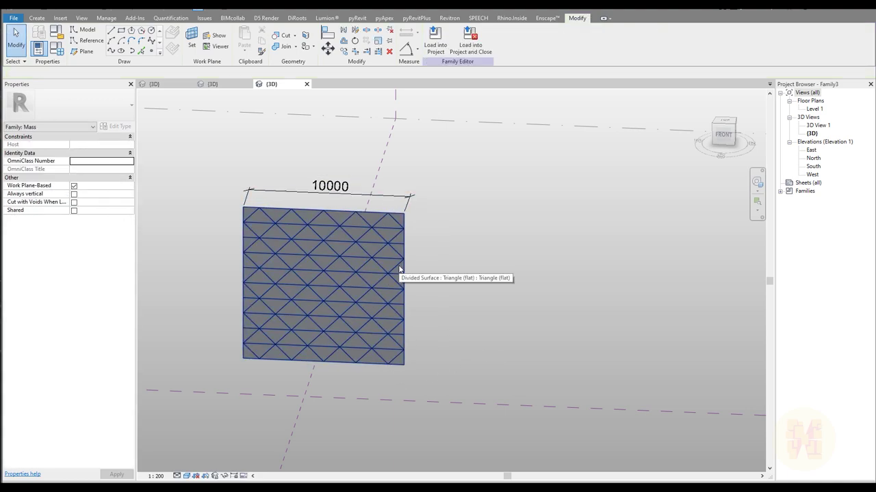
# Step: Label the surface's width dimension with a new type parameter named overall_Distance
pyautogui.keyDown('shift'); pyautogui.moveTo(367, 333); pyautogui.dragTo(394, 344, button='middle'); pyautogui.keyUp('shift')
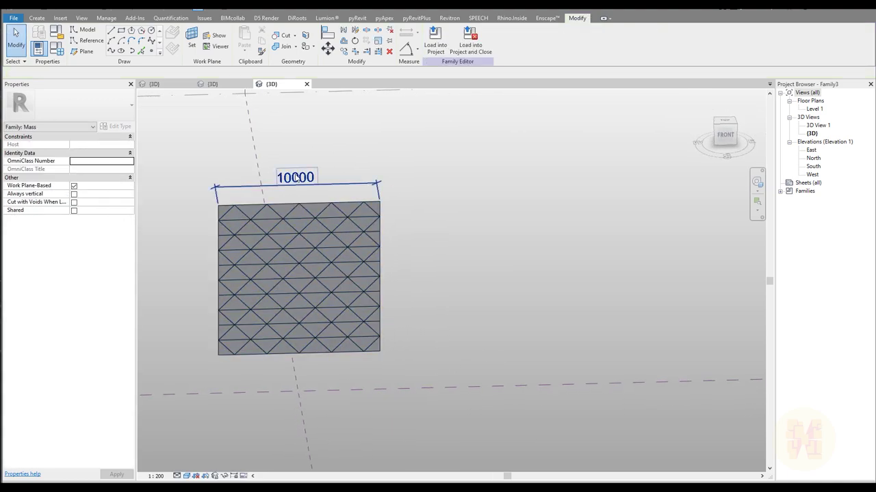
pyautogui.click(331, 183)
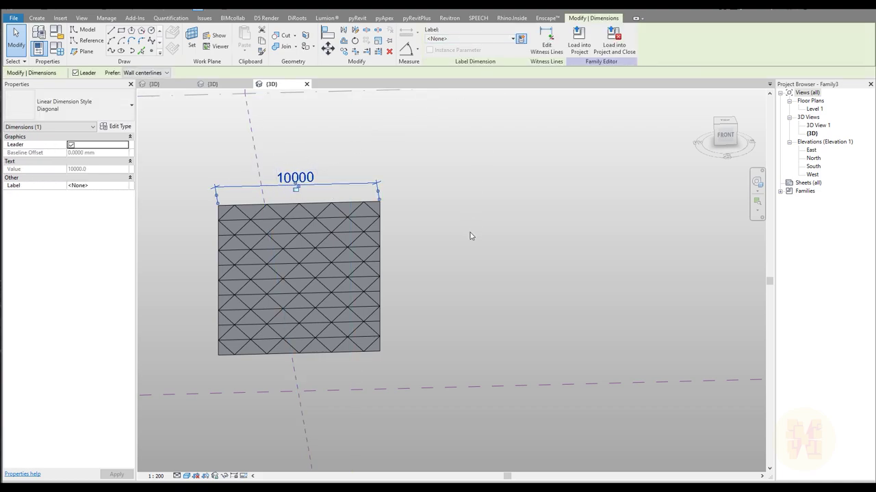
pyautogui.click(521, 38)
pyautogui.write('U_Distance')
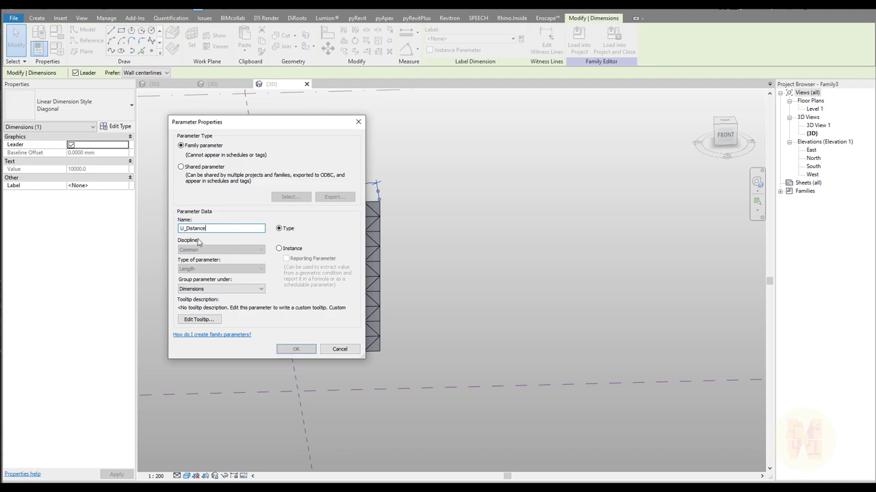
pyautogui.write('overall')
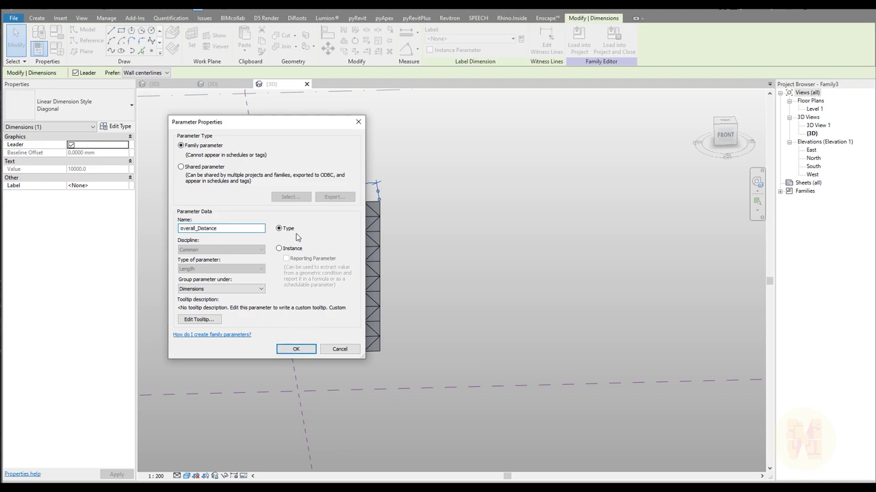
pyautogui.click(296, 349)
pyautogui.click(463, 299)
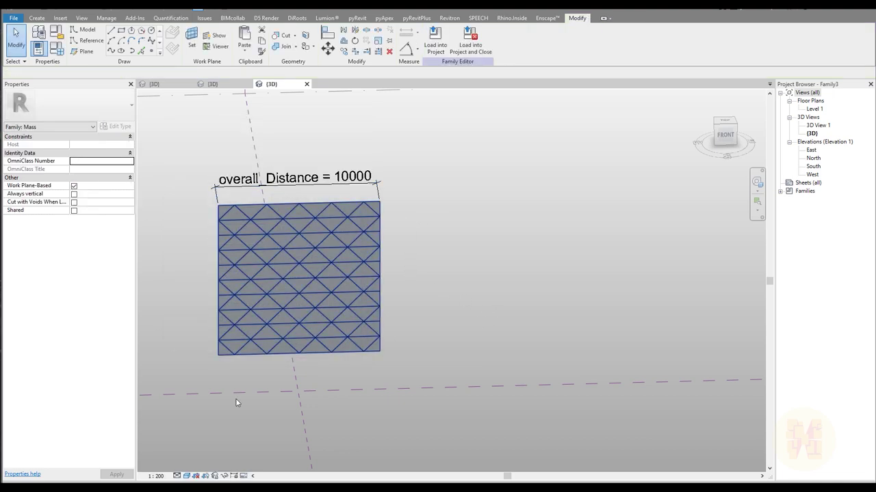
# Step: Set the 3D view's scale to 1:50
pyautogui.click(156, 476)
pyautogui.click(166, 395)
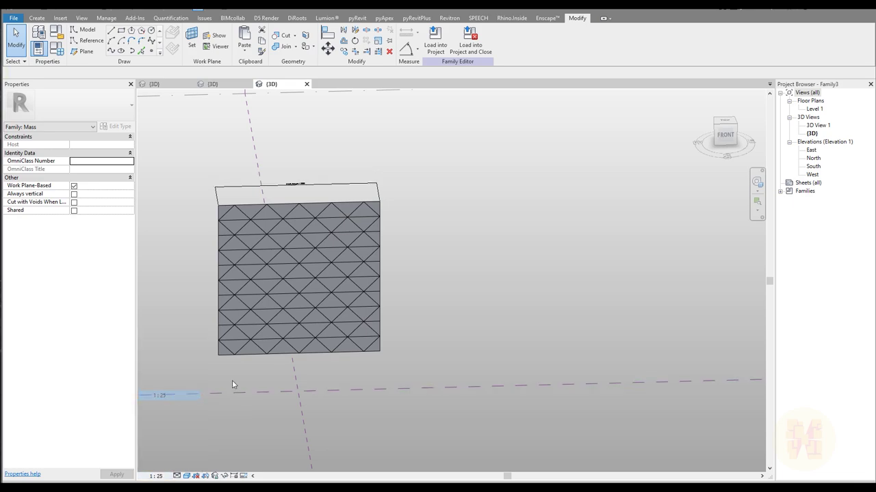
pyautogui.click(156, 476)
pyautogui.click(166, 405)
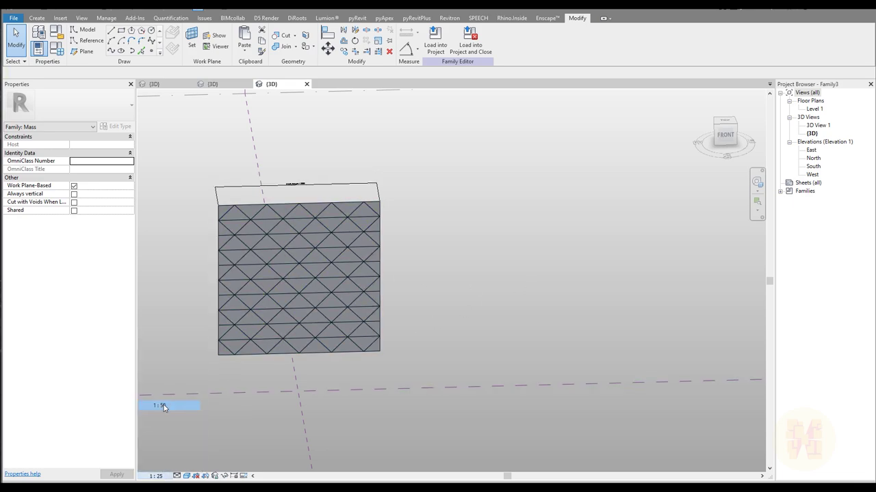
# Step: Set the V_Distance formula to overall_Distance / 50 in the family types
pyautogui.click(56, 48)
pyautogui.moveTo(351, 84); pyautogui.dragTo(421, 101)
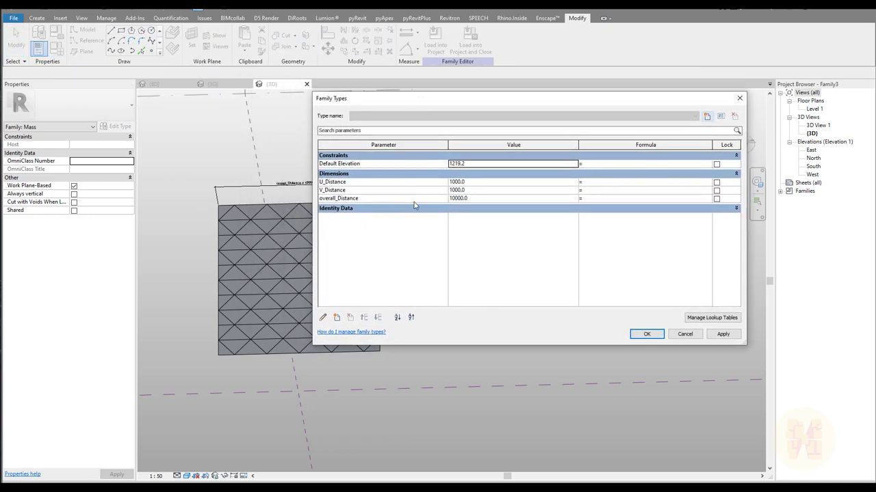
pyautogui.click(507, 200)
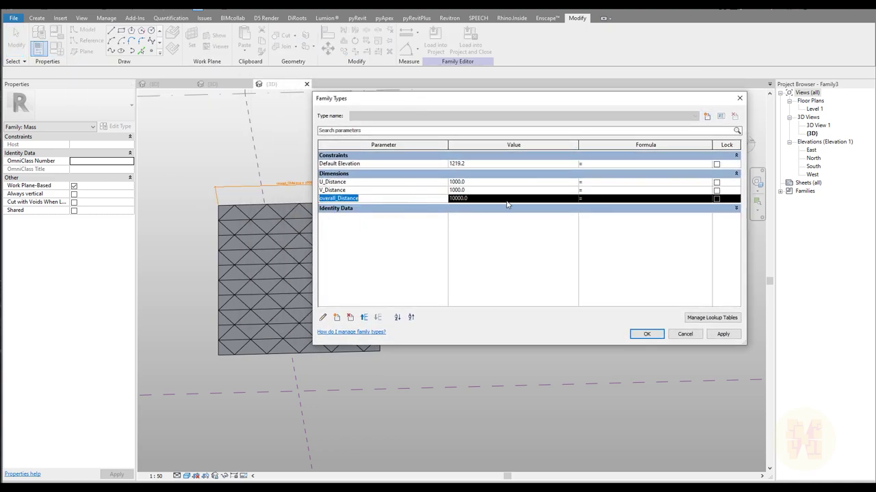
pyautogui.click(600, 194)
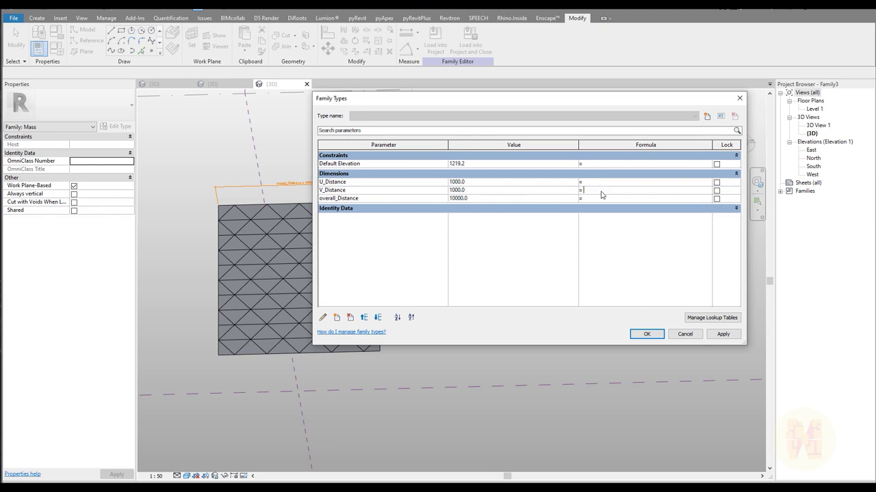
pyautogui.write('overall_Distance')
pyautogui.click(654, 192)
pyautogui.press('Return')
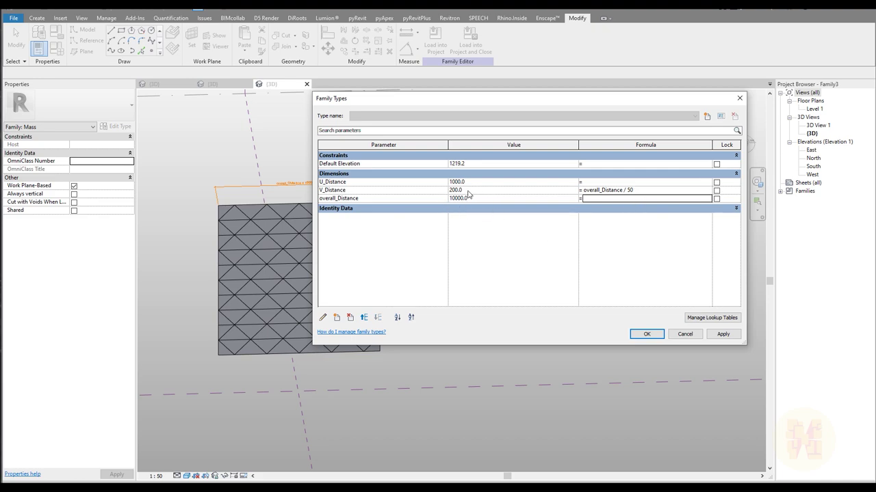
# Step: Set the U_Distance formula to overall_Distance / 25 and apply the family type changes
pyautogui.click(610, 182)
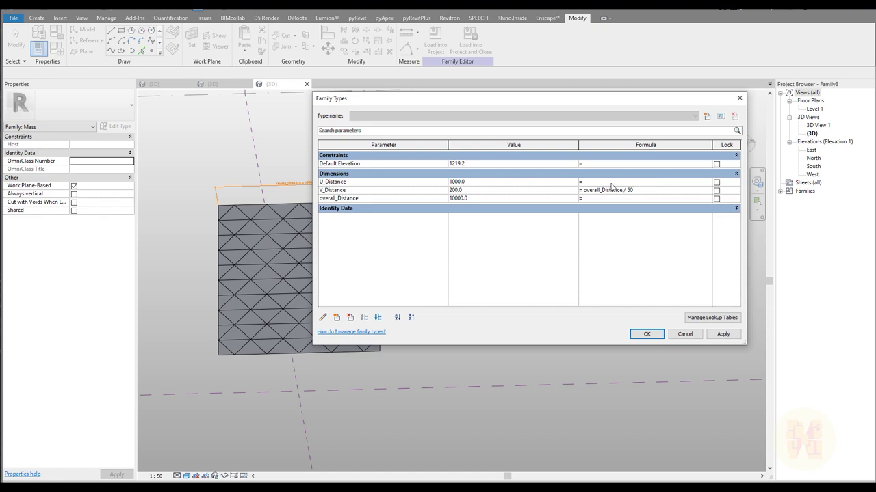
pyautogui.write('overall_Distance')
pyautogui.click(704, 282)
pyautogui.click(722, 334)
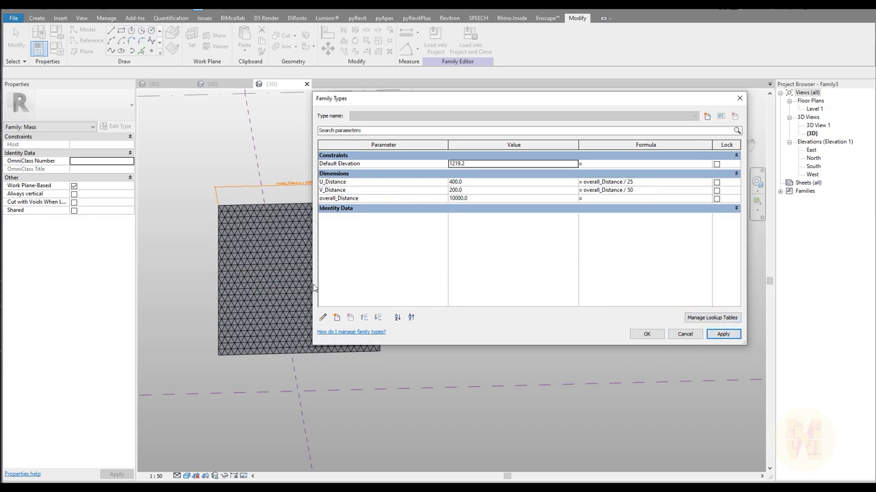
pyautogui.click(643, 334)
pyautogui.scroll(5, 274, 270)
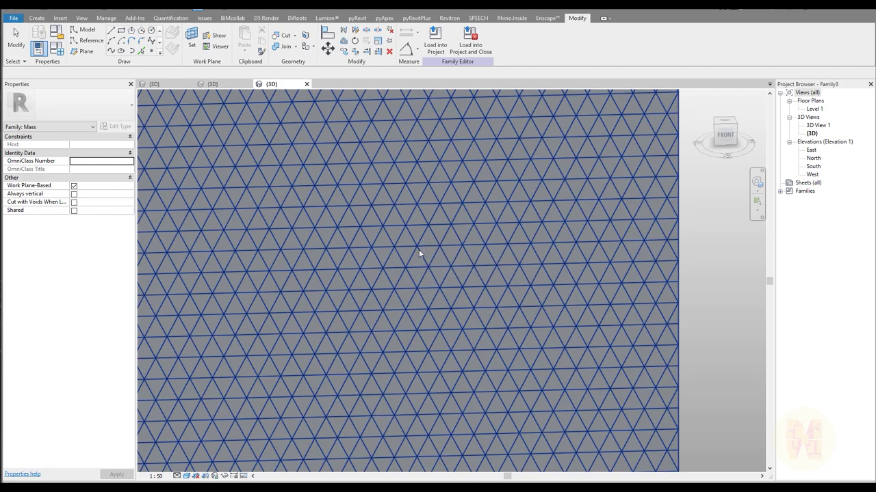
pyautogui.scroll(-5, 460, 320)
pyautogui.keyDown('shift'); pyautogui.moveTo(477, 283); pyautogui.dragTo(509, 297, button='middle'); pyautogui.keyUp('shift')
pyautogui.scroll(3, 373, 283)
pyautogui.scroll(-5, 405, 293)
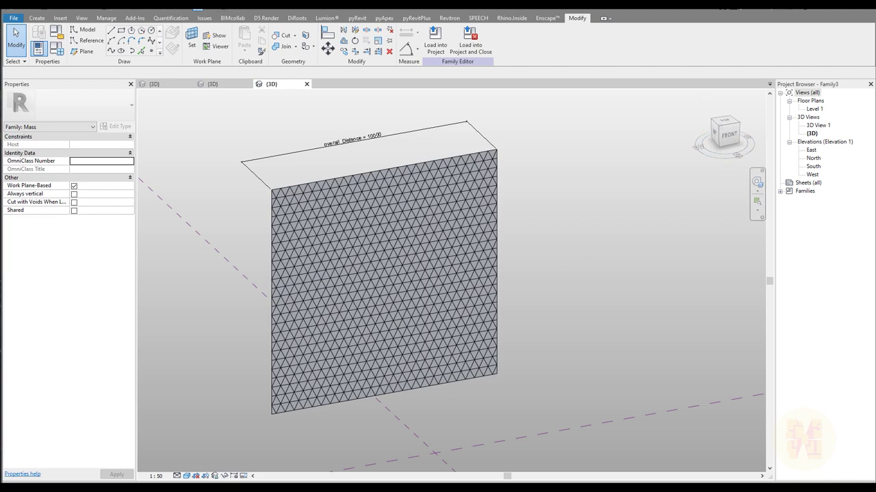
# Step: Create a new family from the English template Metric Curtain Panel Pattern Based.rft
pyautogui.click(12, 18)
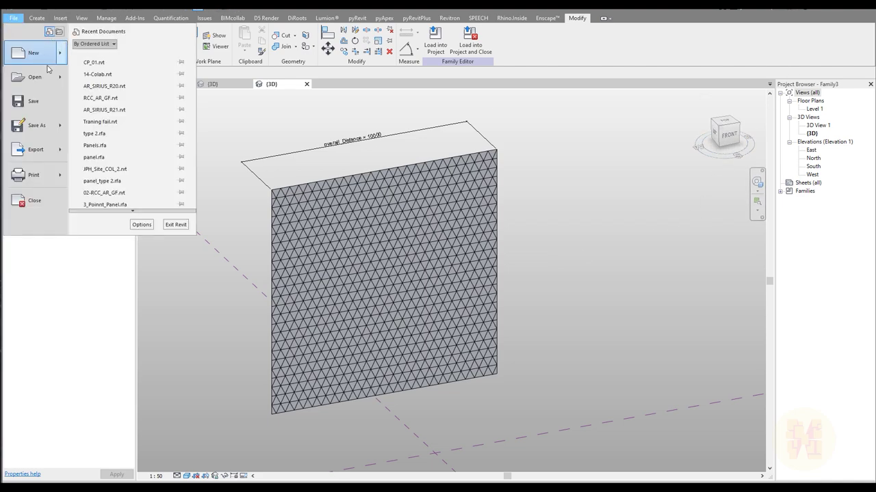
pyautogui.moveTo(62, 58)
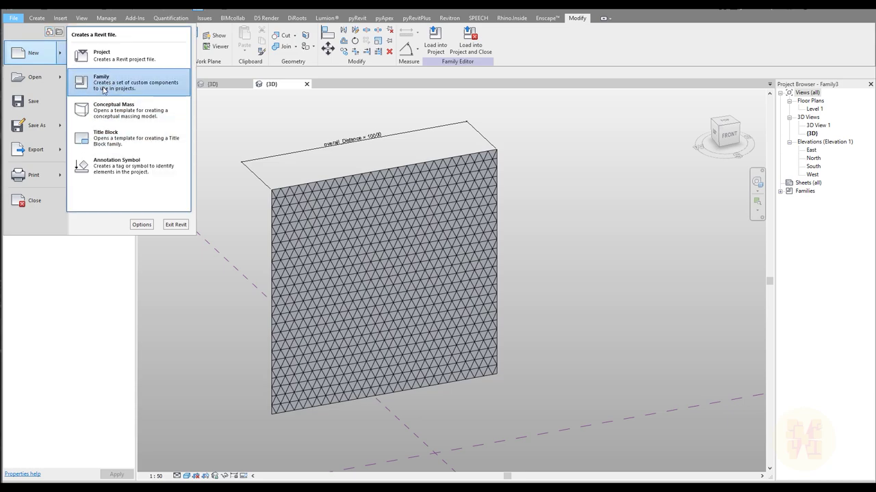
pyautogui.click(104, 90)
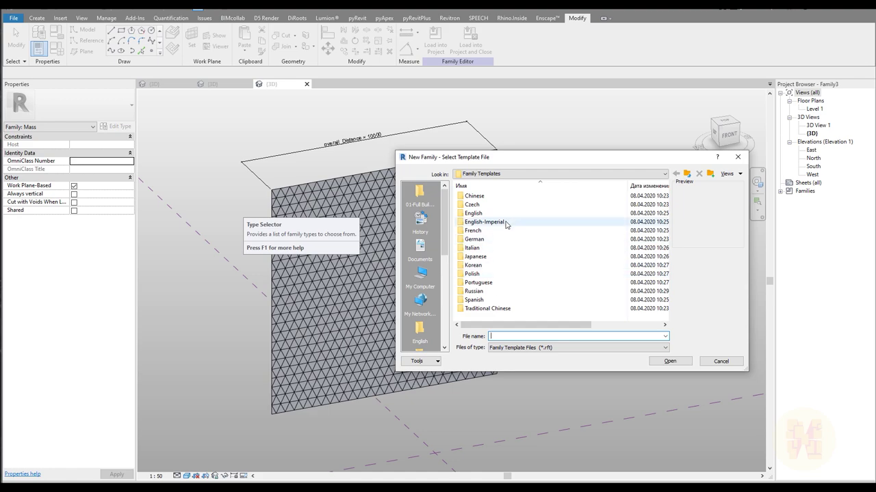
pyautogui.doubleClick(474, 214)
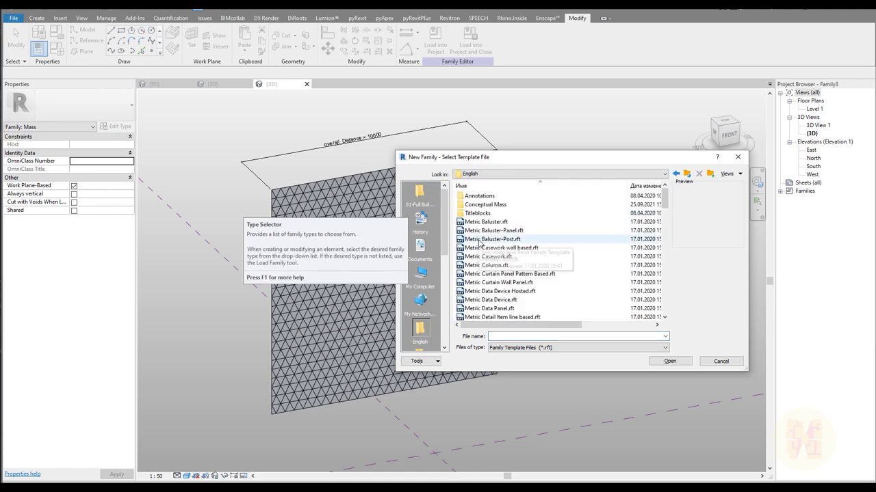
pyautogui.scroll(-1, 522, 270)
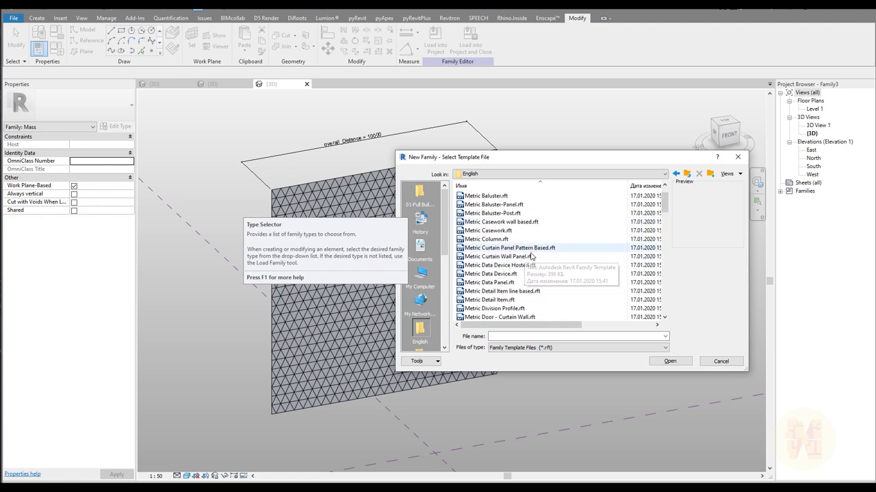
pyautogui.click(526, 249)
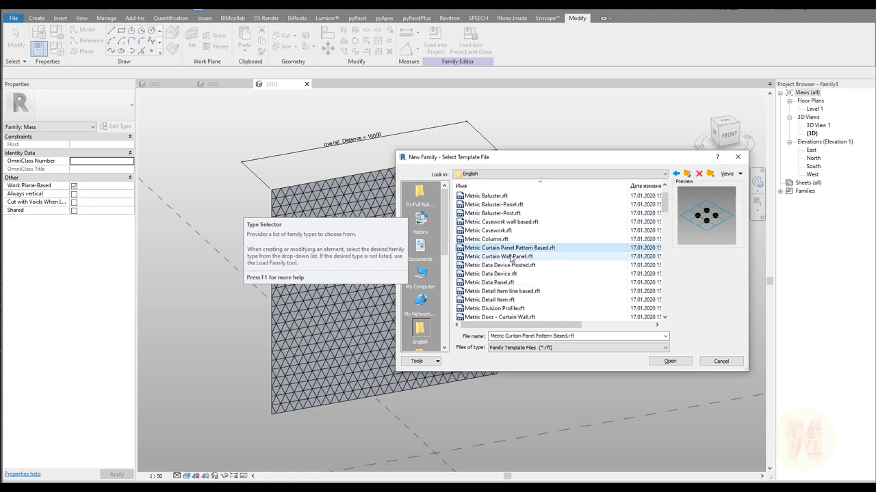
pyautogui.click(669, 361)
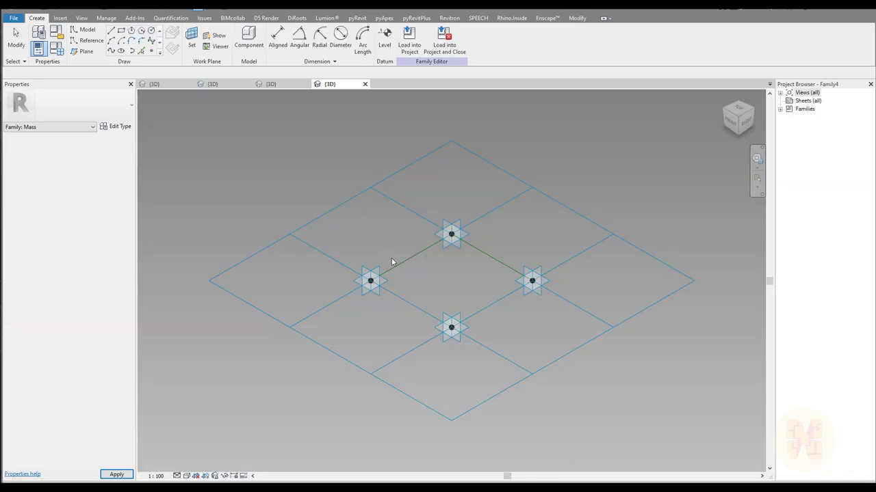
# Step: Change the tile pattern grid's type from Rectangle to Triangle (flat)
pyautogui.moveTo(564, 258); pyautogui.dragTo(510, 253, button='middle')
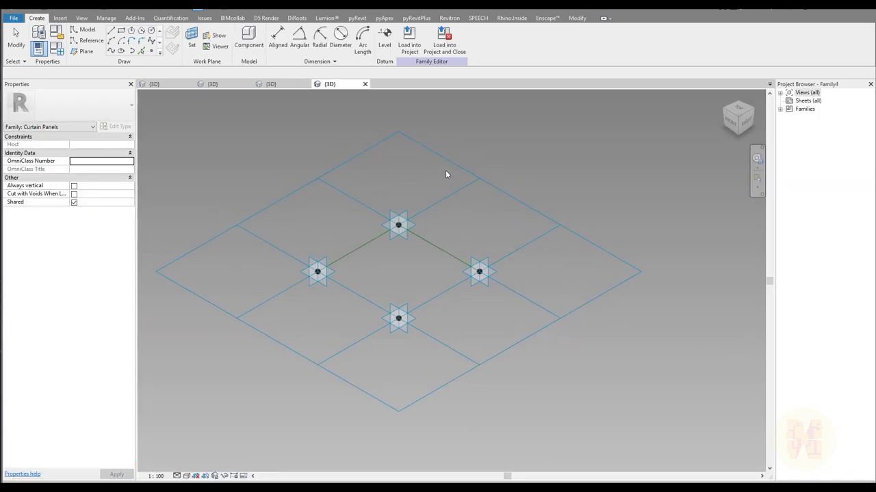
pyautogui.click(431, 219)
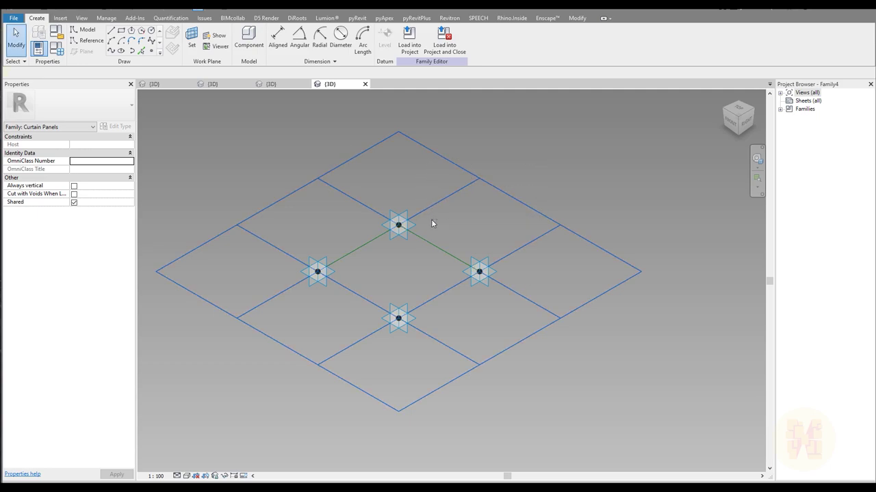
pyautogui.click(522, 164)
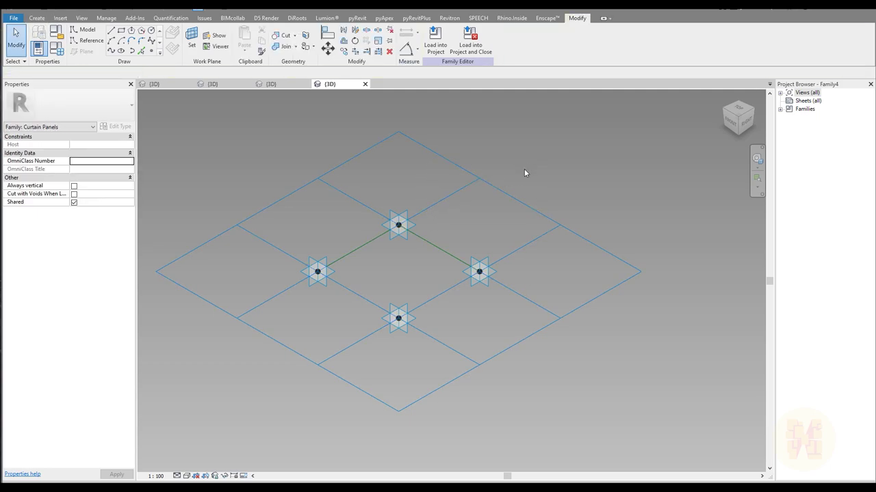
pyautogui.moveTo(541, 146); pyautogui.dragTo(450, 212)
pyautogui.click(27, 114)
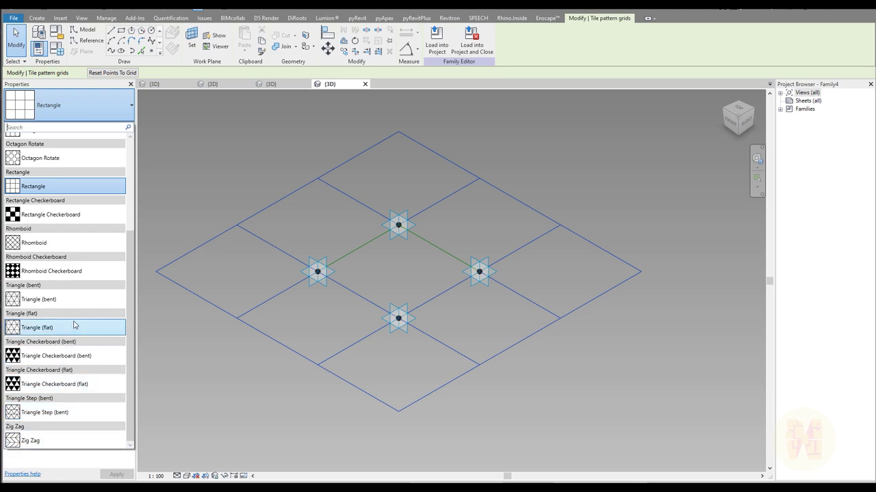
pyautogui.click(44, 330)
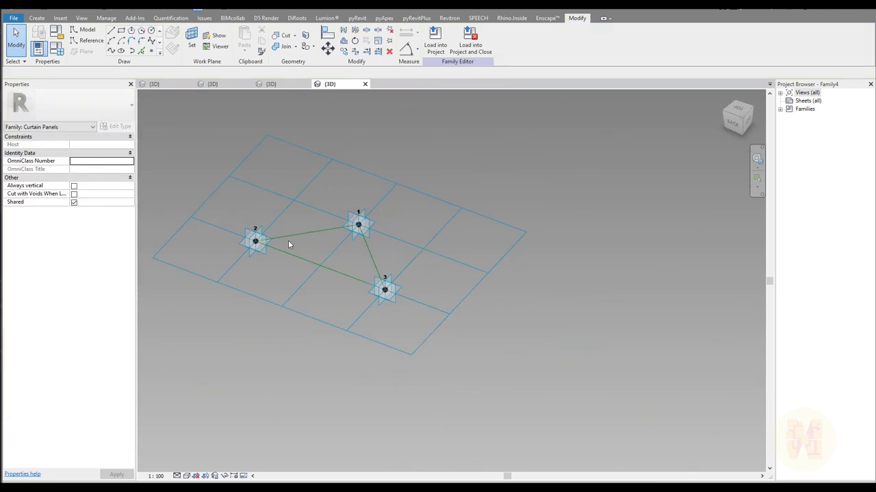
# Step: Set the triangular tile pattern grid's horizontal spacing to 400 and its vertical spacing to 200
pyautogui.keyDown('shift'); pyautogui.moveTo(288, 245); pyautogui.dragTo(236, 226, button='middle'); pyautogui.keyUp('shift')
pyautogui.moveTo(353, 273)
pyautogui.keyDown('shift'); pyautogui.mouseDown(button='middle')
pyautogui.moveTo(324, 283)
pyautogui.moveTo(293, 237)
pyautogui.moveTo(426, 149)
pyautogui.mouseUp(button='middle'); pyautogui.keyUp('shift')
pyautogui.moveTo(444, 136); pyautogui.dragTo(357, 193)
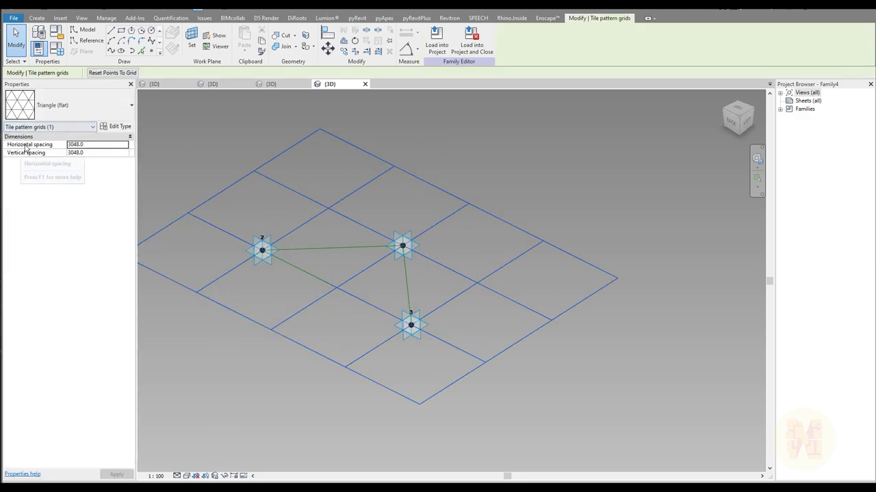
pyautogui.click(88, 145)
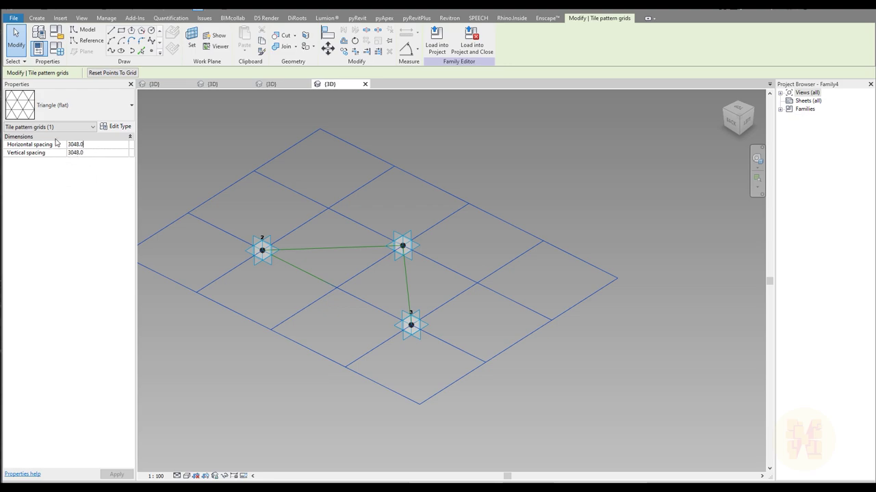
pyautogui.moveTo(91, 145); pyautogui.dragTo(52, 142)
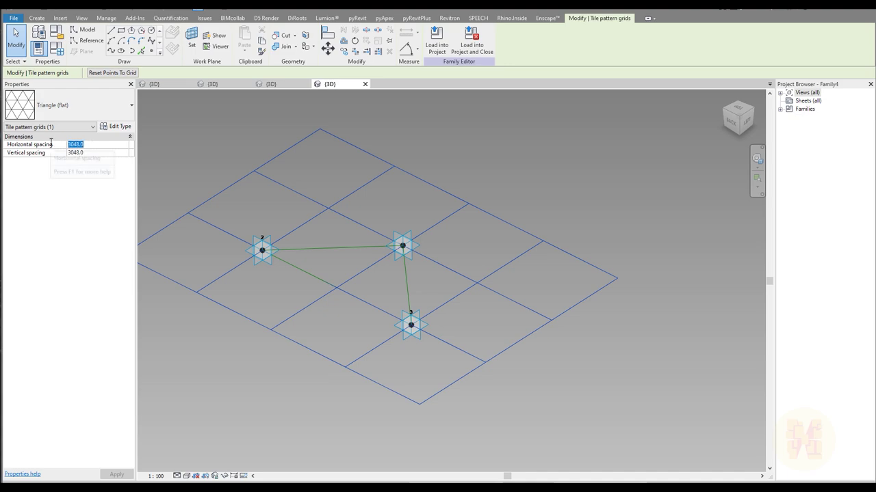
pyautogui.write('400')
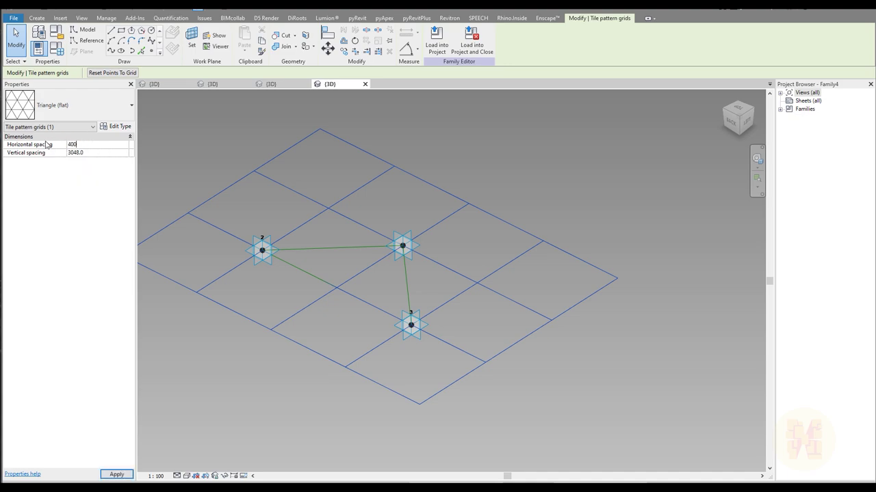
pyautogui.press('Tab')
pyautogui.write('20')
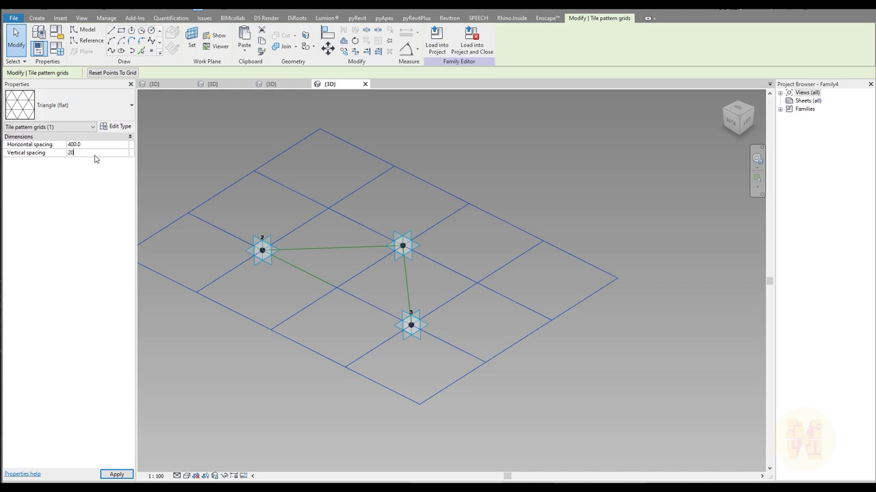
pyautogui.write('0')
pyautogui.press('Return')
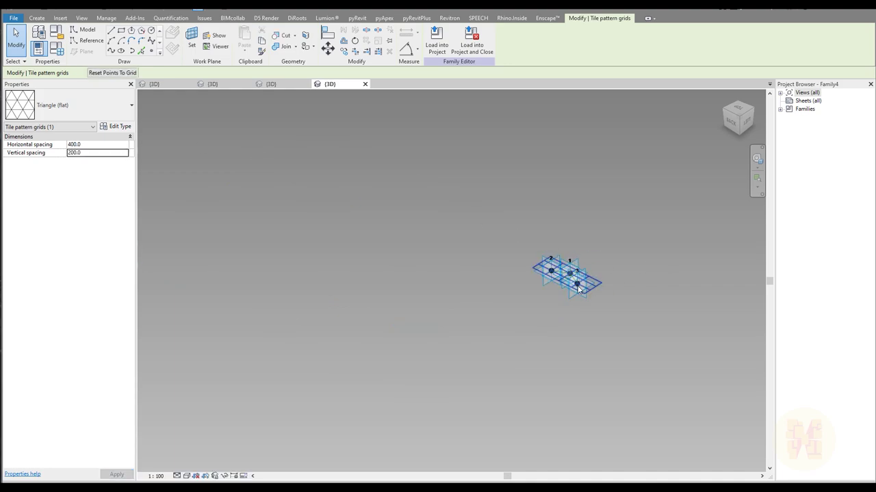
# Step: Set the tile pattern grid's vertical spacing to 400 and its horizontal spacing to 200, and deselect the grid
pyautogui.scroll(4, 599, 280)
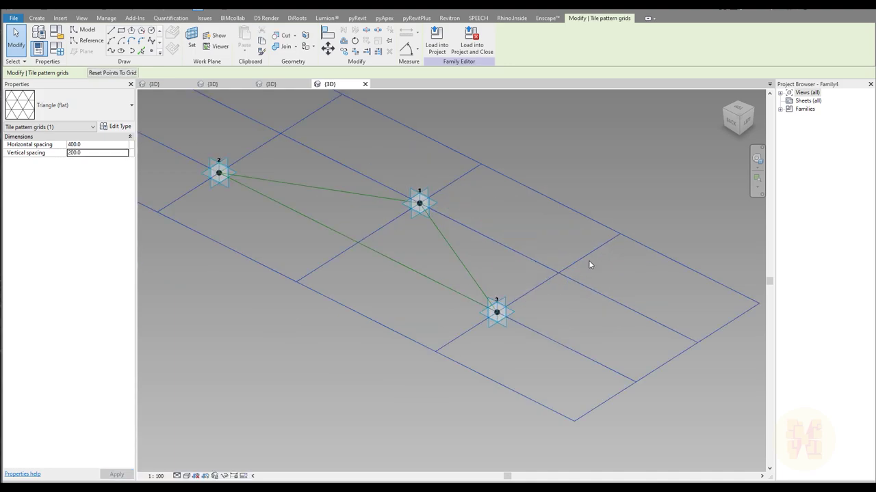
pyautogui.click(87, 153)
pyautogui.write('400')
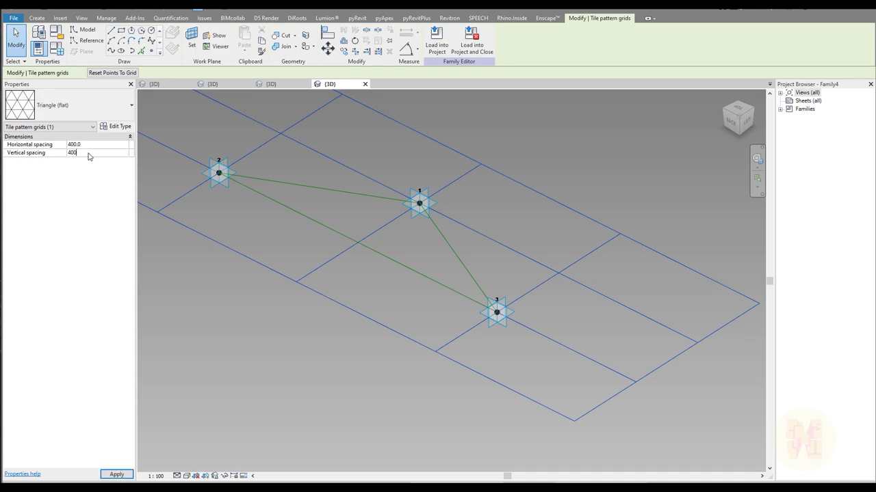
pyautogui.click(100, 145)
pyautogui.write('200')
pyautogui.scroll(-4, 353, 254)
pyautogui.keyDown('shift'); pyautogui.moveTo(535, 297); pyautogui.dragTo(447, 230, button='middle'); pyautogui.keyUp('shift')
pyautogui.click(564, 260)
pyautogui.keyDown('shift'); pyautogui.moveTo(545, 227); pyautogui.dragTo(511, 223, button='middle'); pyautogui.keyUp('shift')
pyautogui.keyDown('shift'); pyautogui.moveTo(412, 224); pyautogui.dragTo(385, 267, button='middle'); pyautogui.keyUp('shift')
pyautogui.click(367, 254)
pyautogui.scroll(3, 366, 259)
pyautogui.click(294, 191)
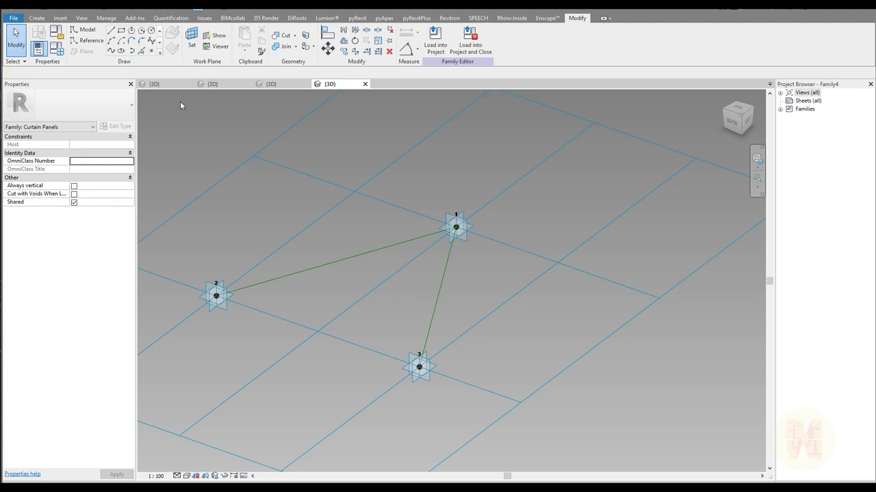
# Step: Place a reference point on the horizontal work plane of each of the placement points 1, 2 and 3
pyautogui.click(193, 39)
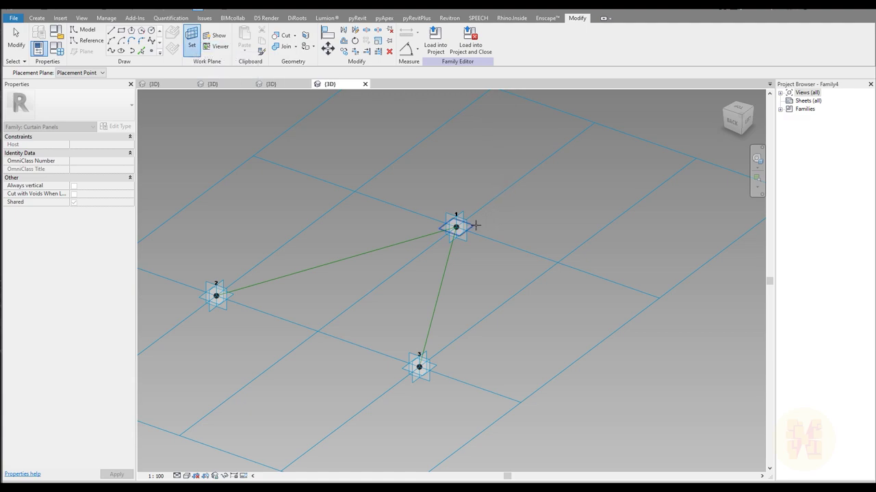
pyautogui.click(474, 225)
pyautogui.click(151, 51)
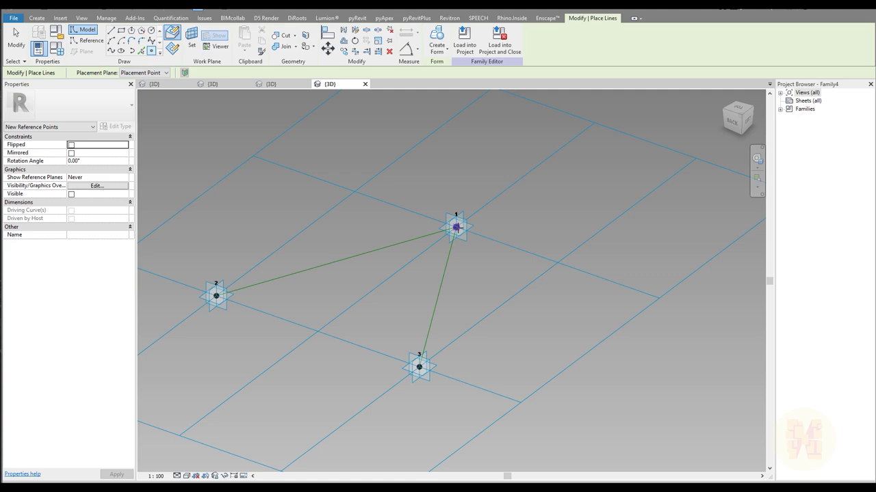
pyautogui.click(191, 38)
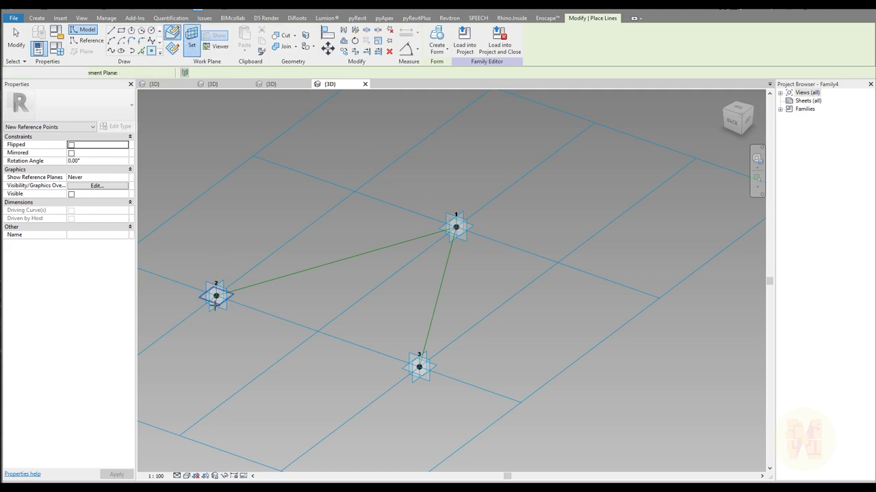
pyautogui.click(216, 297)
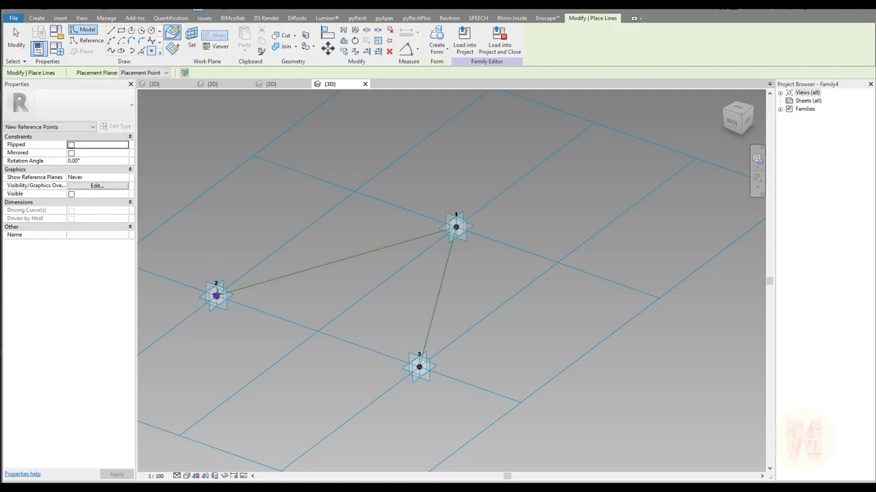
pyautogui.click(191, 38)
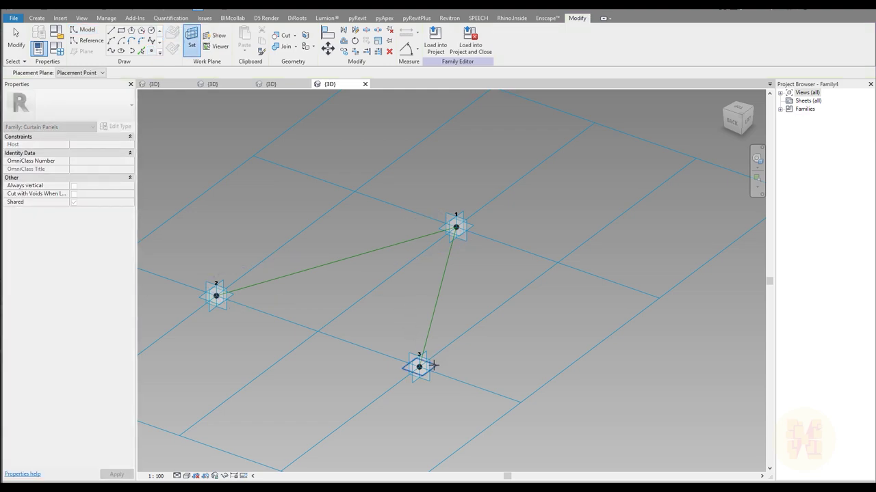
pyautogui.click(419, 367)
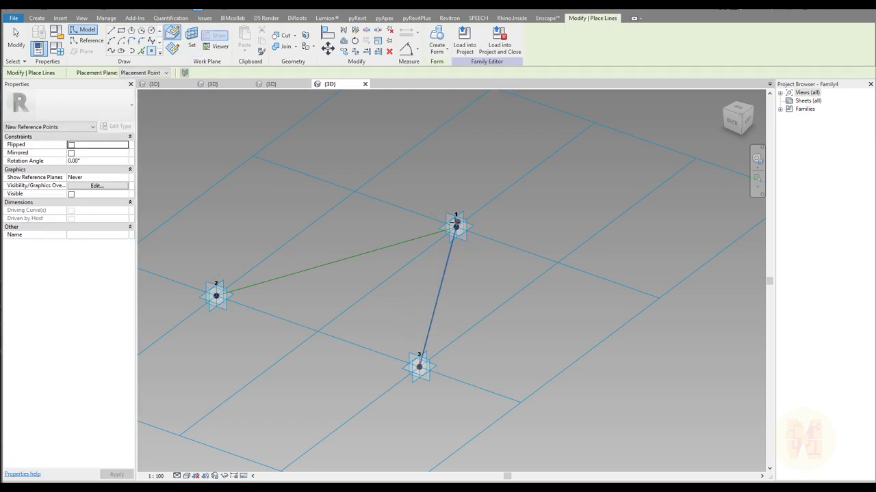
pyautogui.click(347, 301)
pyautogui.hotkey('ctrl', 'z')
pyautogui.press('Escape')
pyautogui.press('Escape')
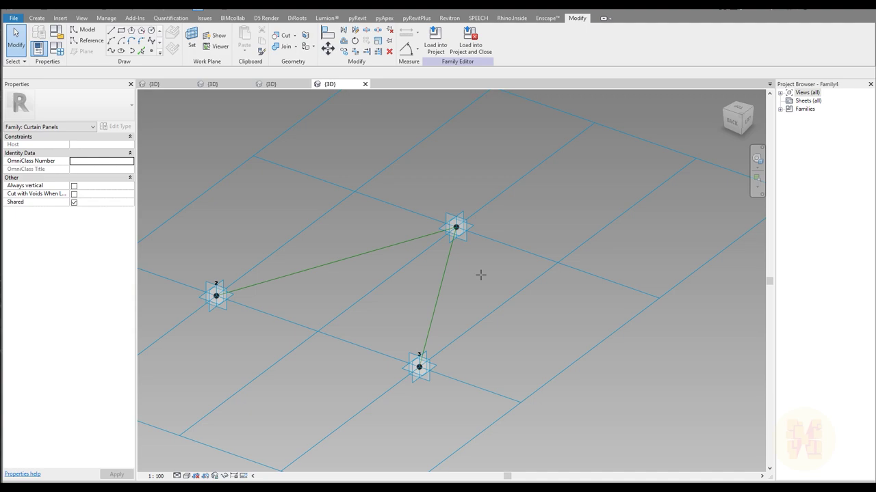
# Step: Associate the offset of the reference point at placement point 1 with a new instance parameter named Point_A
pyautogui.moveTo(480, 278); pyautogui.dragTo(493, 295, button='middle')
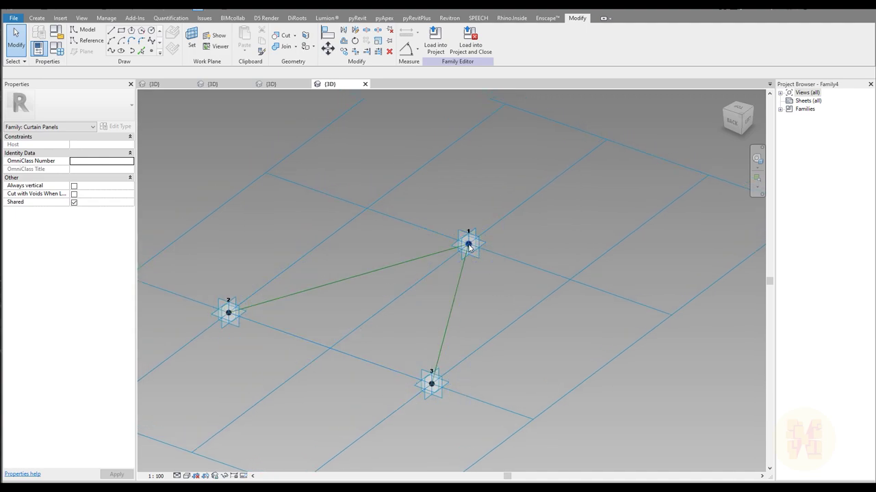
pyautogui.click(468, 245)
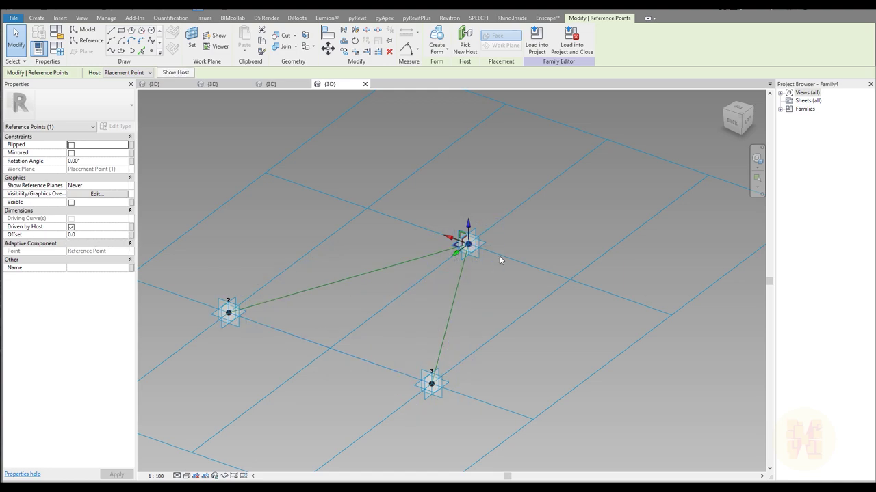
pyautogui.click(132, 235)
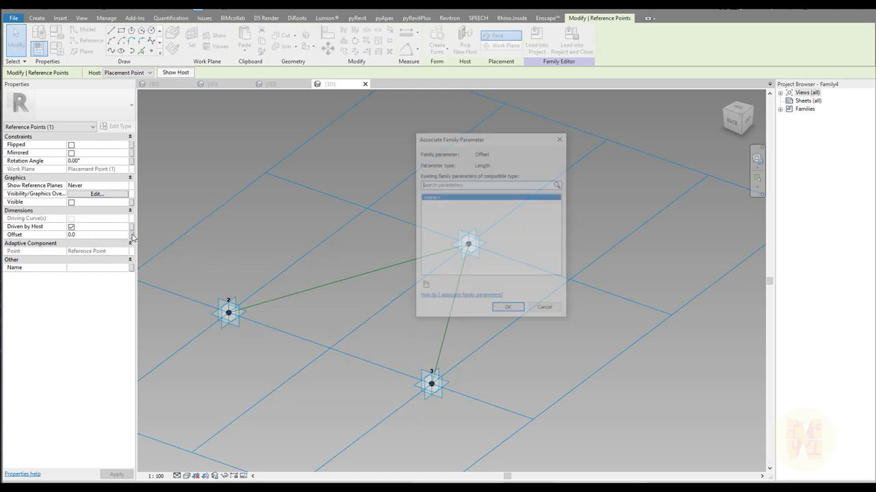
pyautogui.click(424, 286)
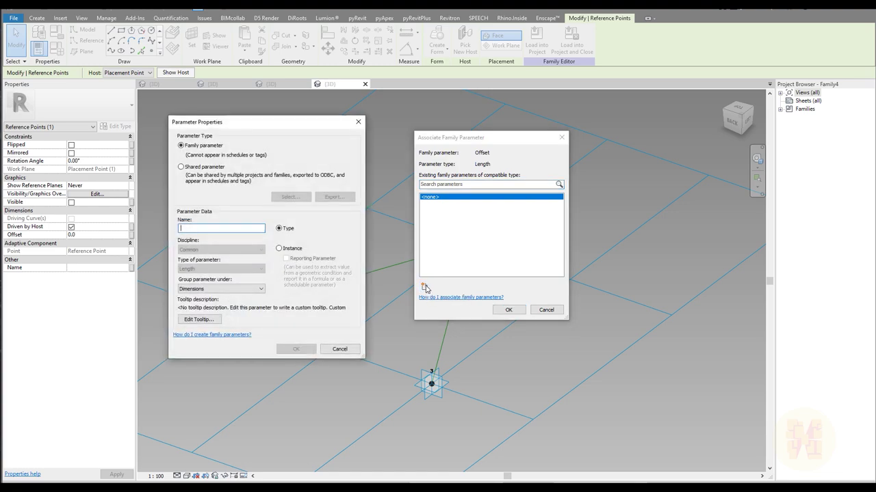
pyautogui.write('Point_A')
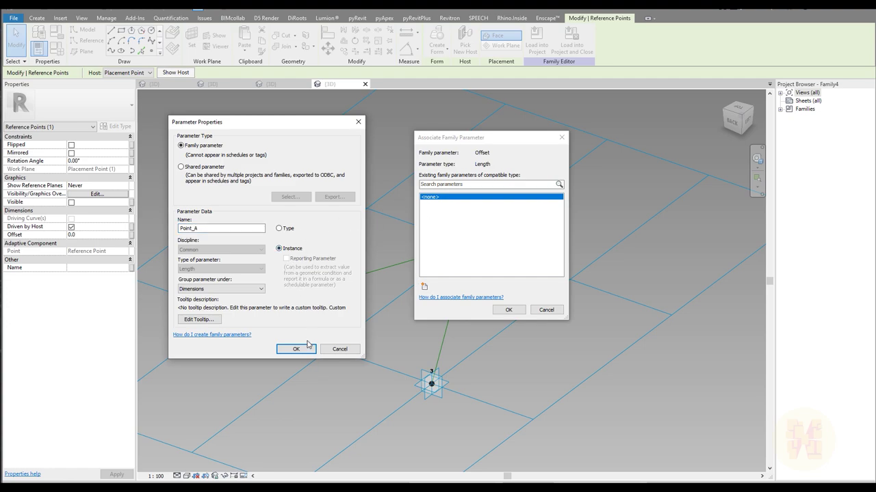
pyautogui.click(293, 348)
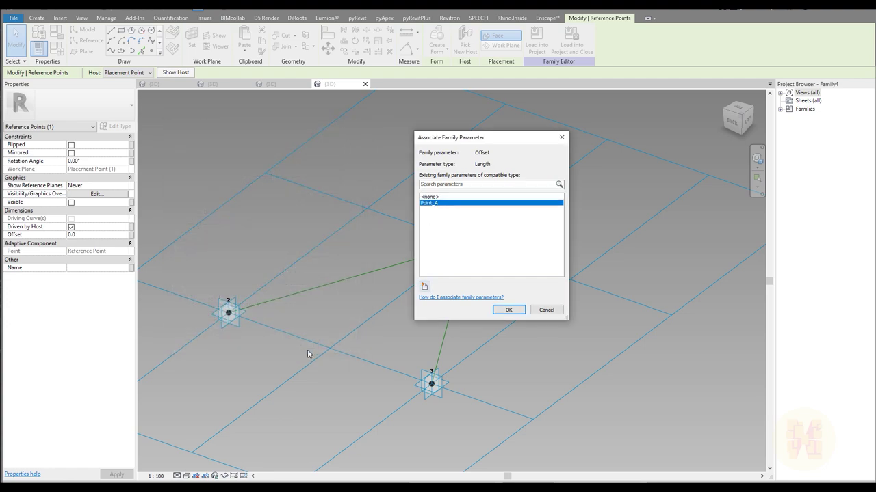
pyautogui.click(495, 314)
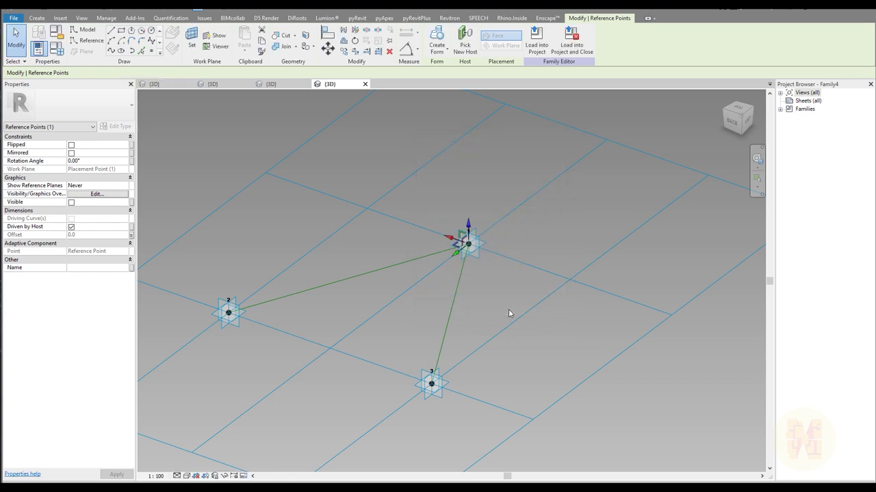
# Step: Associate the offset of the reference point at placement point 2 with a new instance parameter named Point_B
pyautogui.click(230, 315)
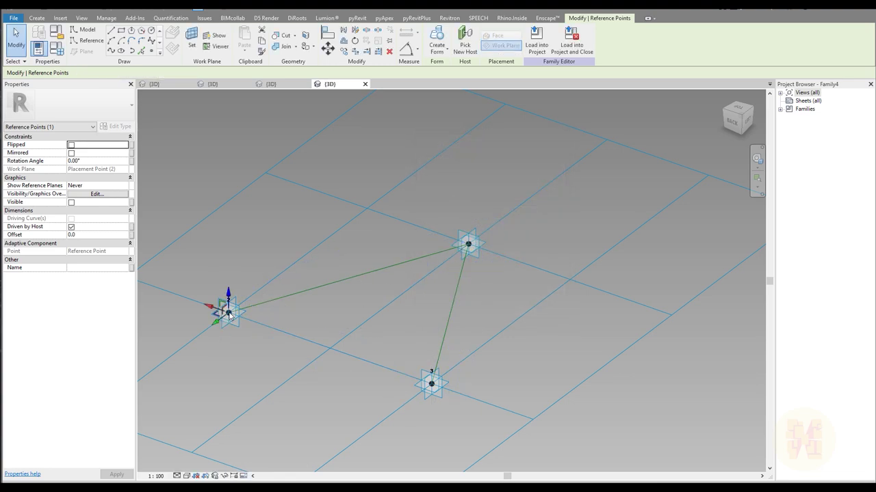
pyautogui.click(131, 237)
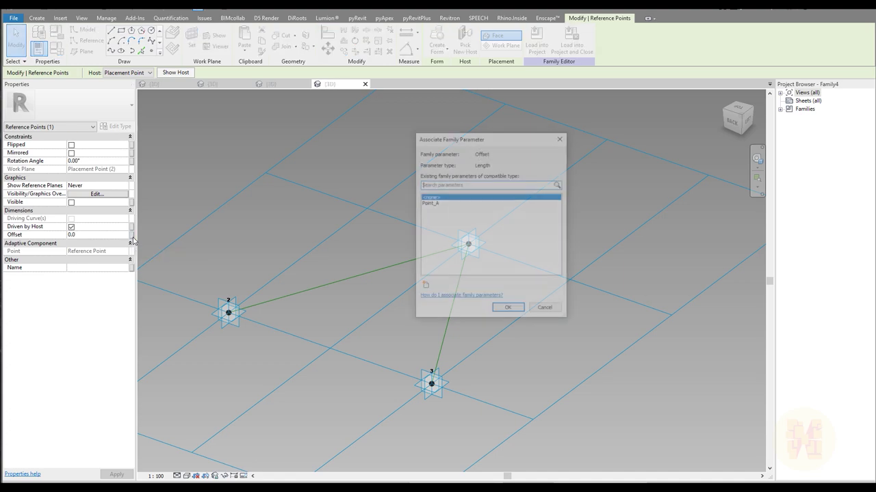
pyautogui.click(423, 288)
pyautogui.write('Point_B')
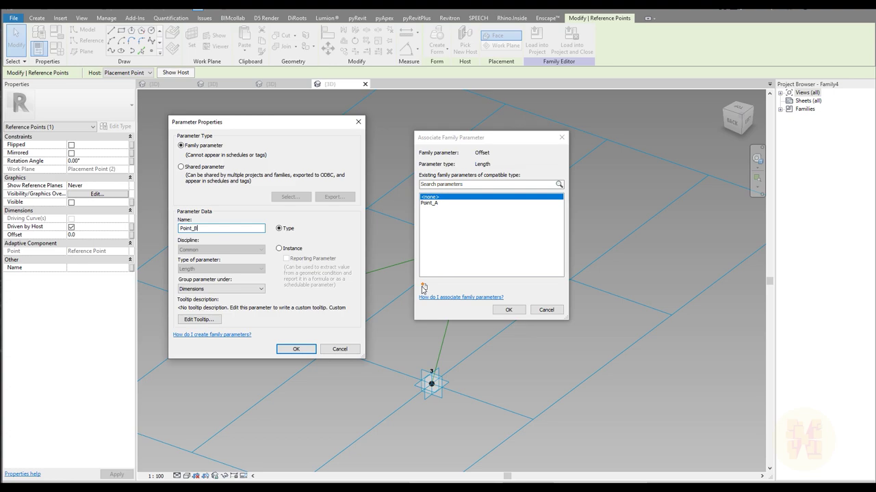
pyautogui.click(292, 249)
pyautogui.click(296, 349)
pyautogui.click(508, 310)
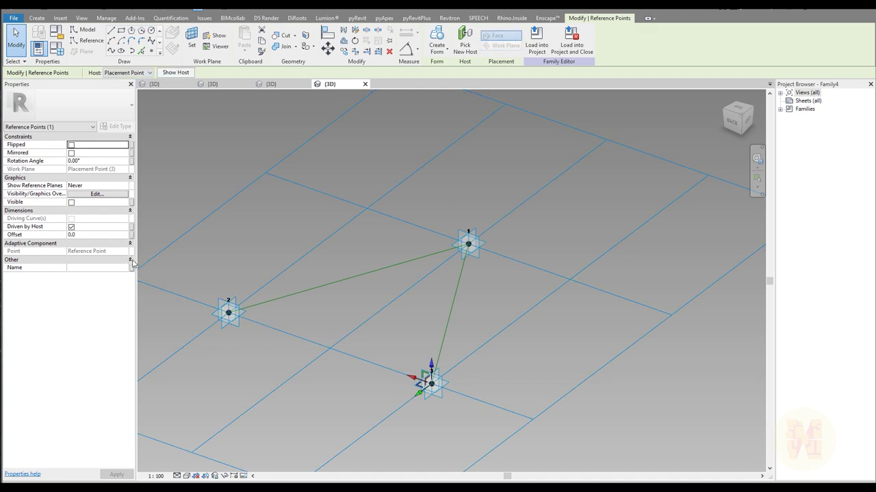
# Step: Associate the offset of the reference point at placement point 3 with a new instance parameter named Point_C
pyautogui.click(130, 235)
pyautogui.click(424, 286)
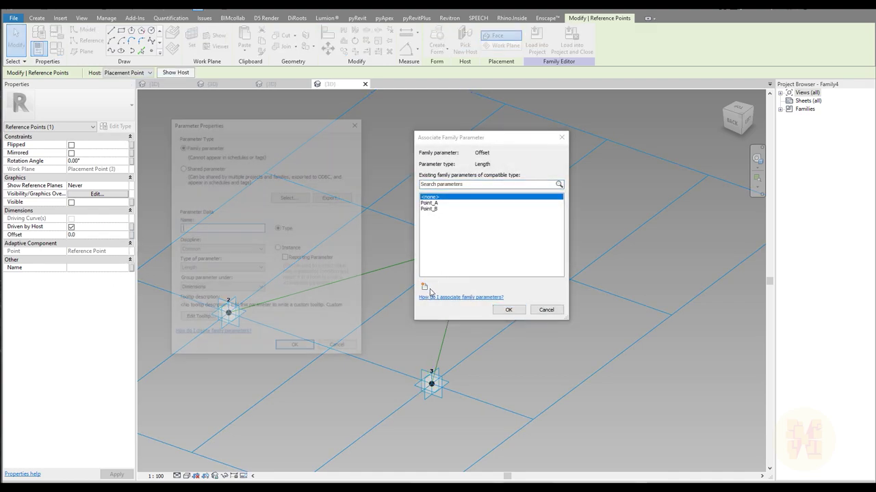
pyautogui.write('Point_C')
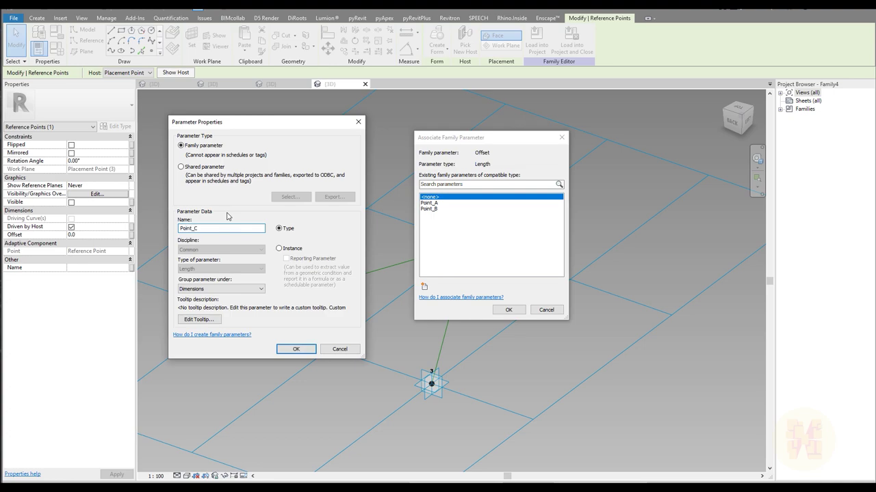
pyautogui.click(297, 349)
pyautogui.click(508, 310)
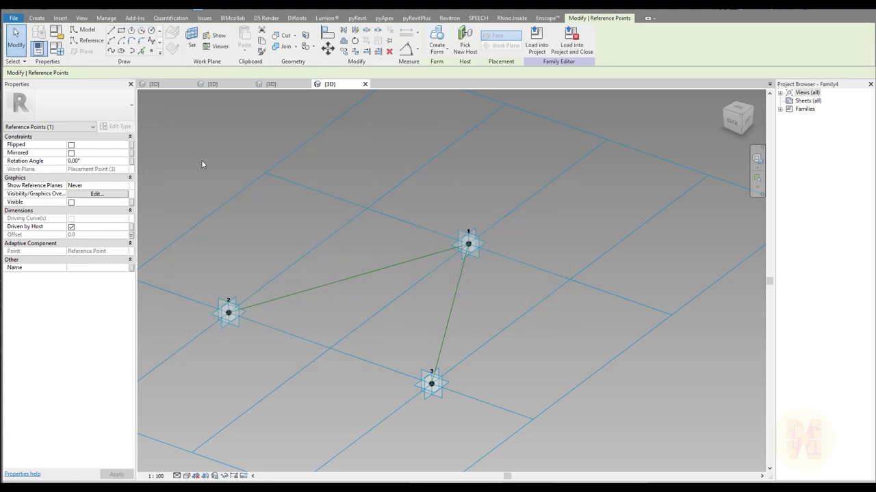
# Step: Set the family parameters Point_A, Point_B and Point_C to 150 each and apply the values
pyautogui.click(56, 48)
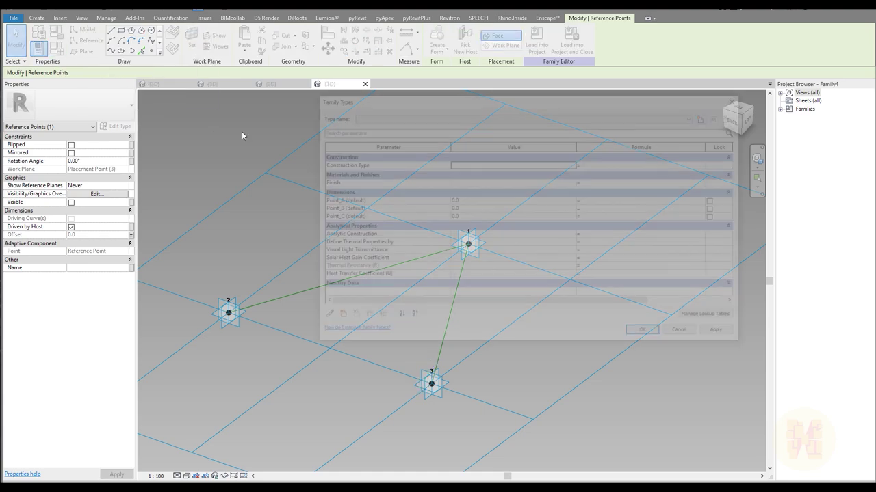
pyautogui.click(511, 202)
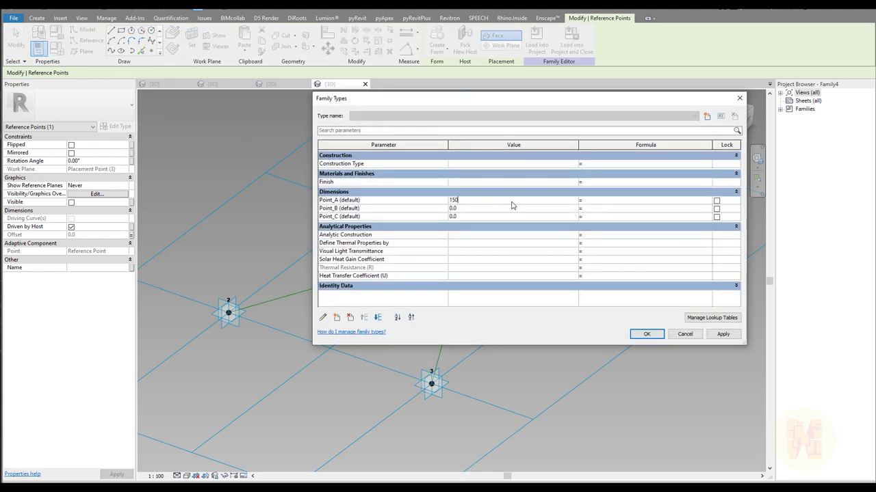
pyautogui.click(488, 209)
pyautogui.write('150')
pyautogui.click(499, 218)
pyautogui.click(645, 335)
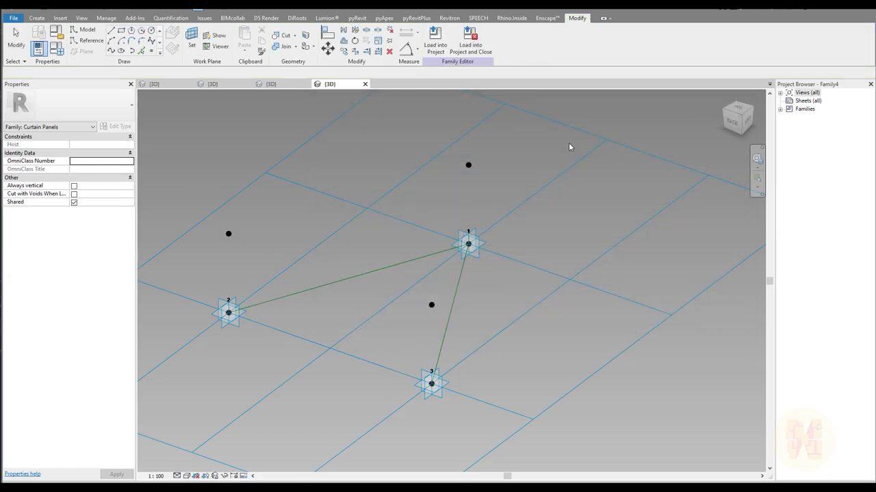
# Step: Test the tile pattern grid with a horizontal spacing of 400, and set the spacing back to 200
pyautogui.scroll(-2, 375, 354)
pyautogui.moveTo(377, 335); pyautogui.dragTo(412, 305, button='middle')
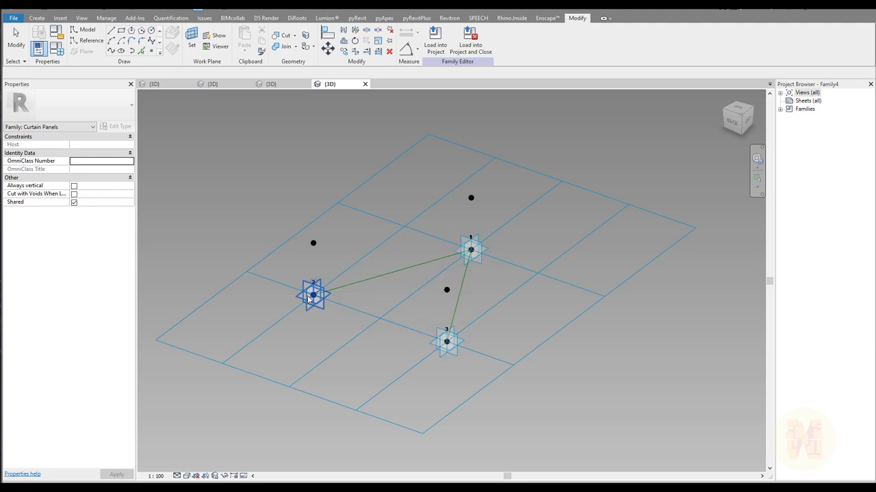
pyautogui.click(175, 350)
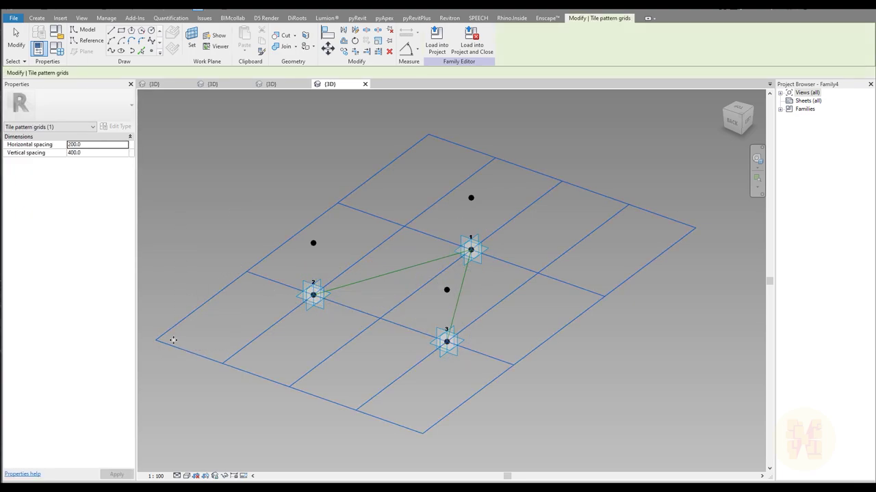
pyautogui.click(96, 144)
pyautogui.write('400')
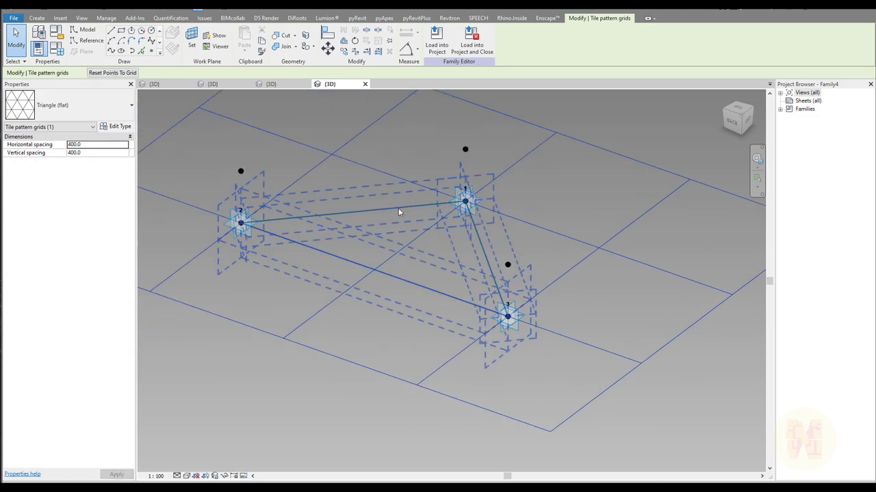
pyautogui.click(104, 146)
pyautogui.write('200')
pyautogui.press('Return')
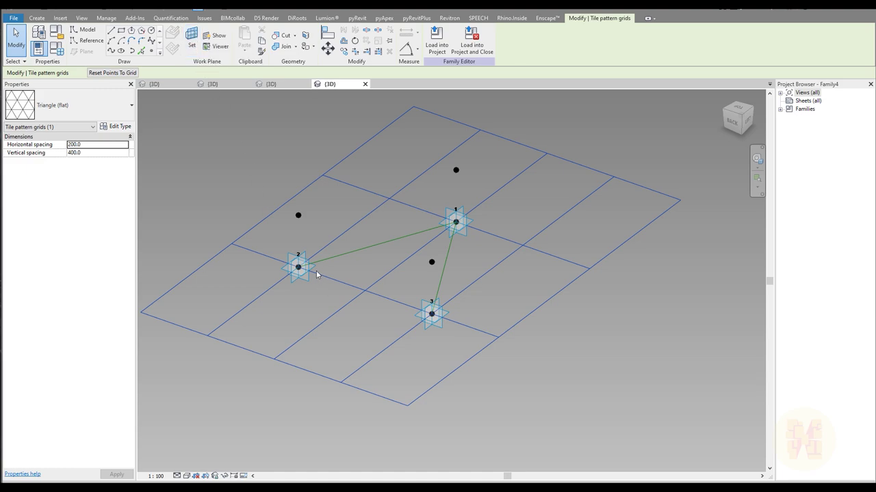
# Step: Draw a closed triangle of chained reference lines through the three offset points with 3D snapping enabled
pyautogui.click(307, 306)
pyautogui.keyDown('shift'); pyautogui.moveTo(307, 306); pyautogui.dragTo(307, 287, button='middle'); pyautogui.keyUp('shift')
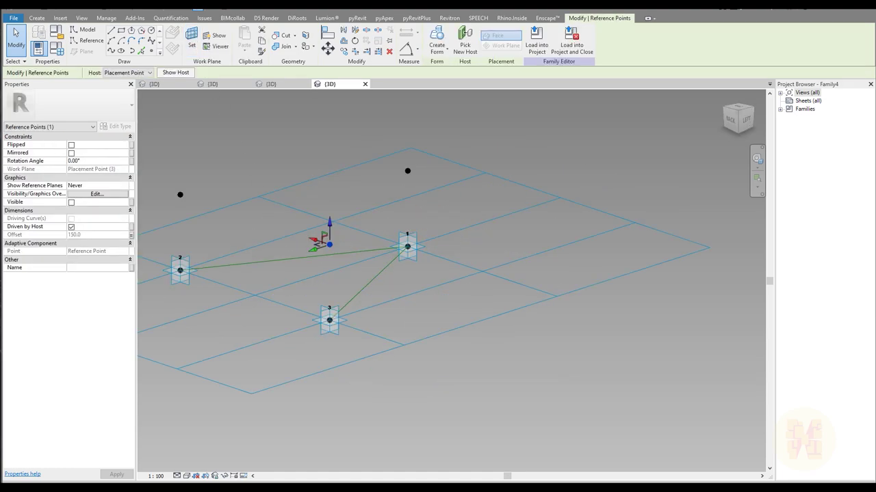
pyautogui.keyDown('shift'); pyautogui.moveTo(323, 151); pyautogui.dragTo(237, 134, button='middle'); pyautogui.keyUp('shift')
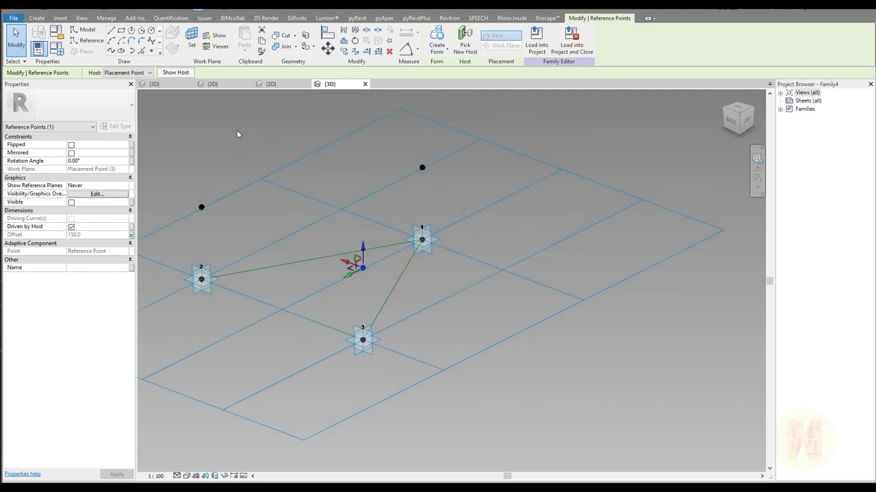
pyautogui.click(87, 41)
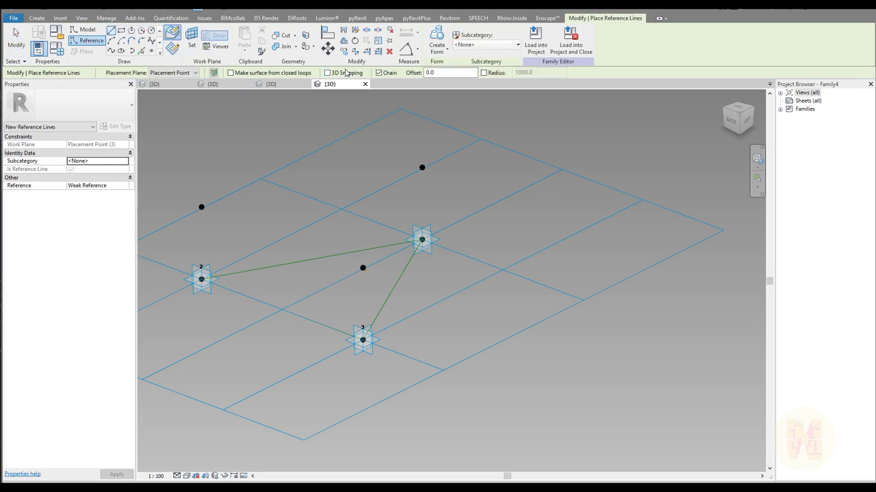
pyautogui.click(354, 73)
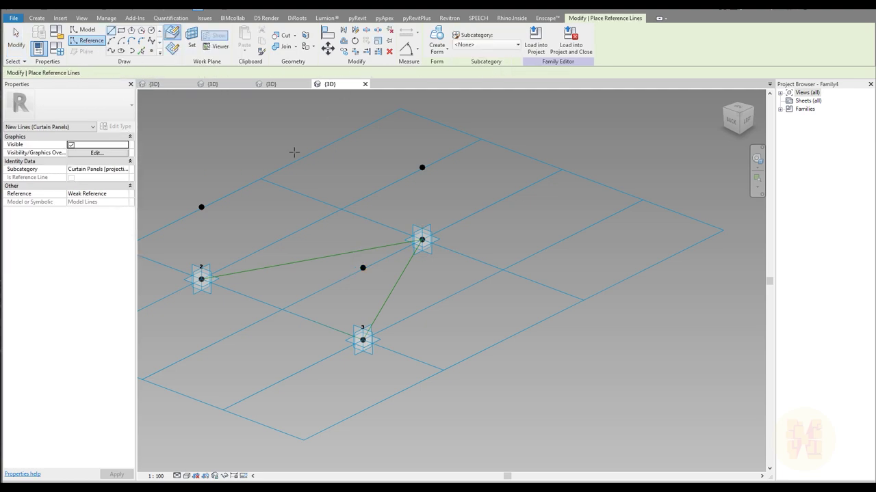
pyautogui.click(422, 167)
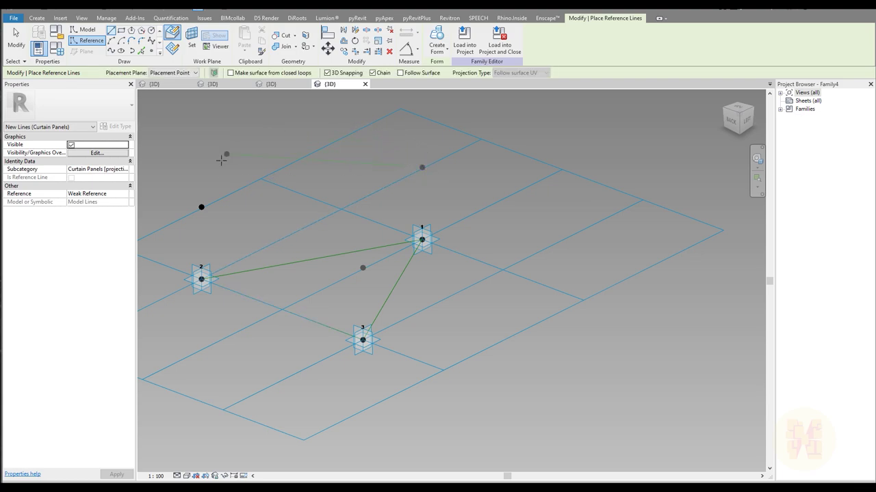
pyautogui.click(201, 207)
pyautogui.click(362, 267)
pyautogui.click(422, 167)
pyautogui.press('Escape')
pyautogui.press('Escape')
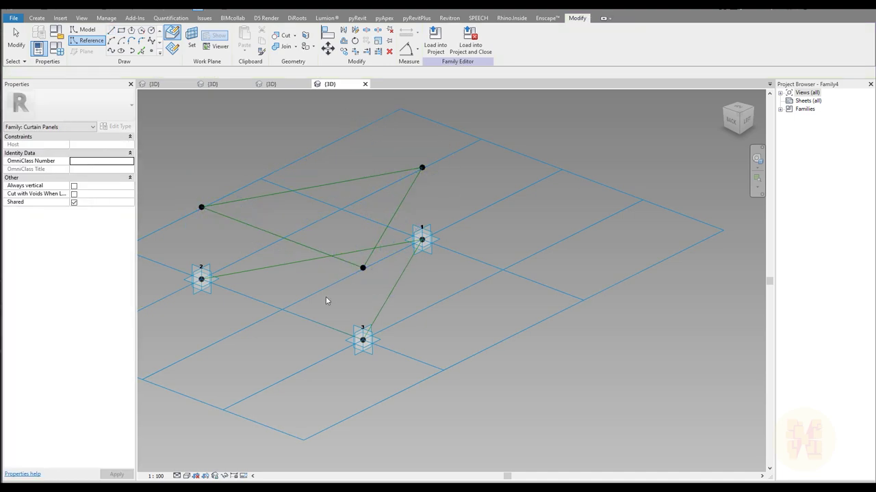
# Step: Create a solid form between the upper and lower triangular loops of reference lines
pyautogui.keyDown('shift'); pyautogui.moveTo(457, 249); pyautogui.dragTo(435, 321, button='middle'); pyautogui.keyUp('shift')
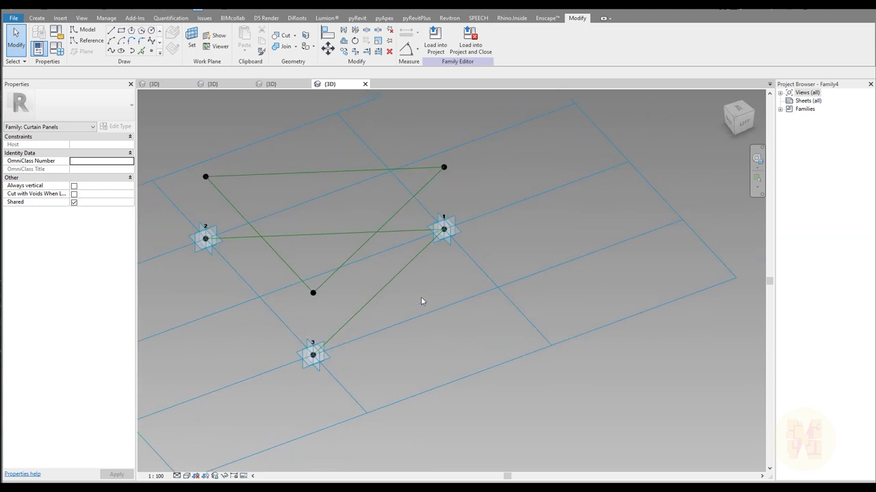
pyautogui.click(354, 257)
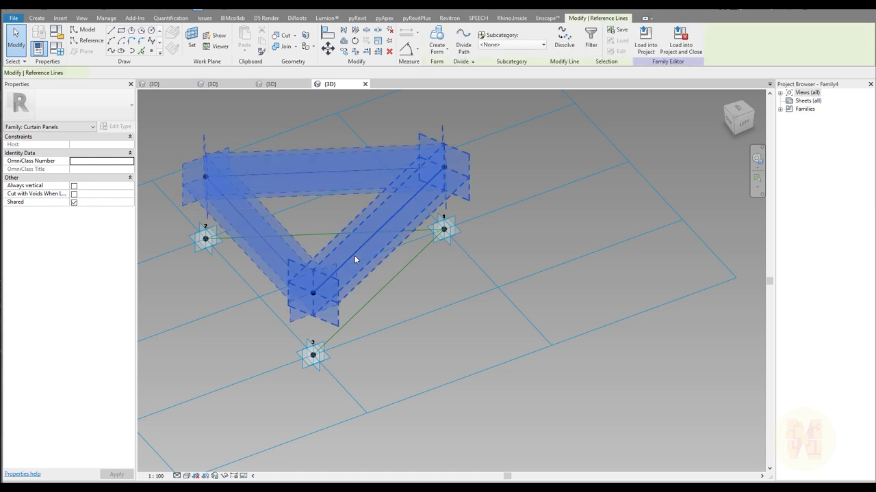
pyautogui.keyDown('ctrl'); pyautogui.click(379, 294); pyautogui.keyUp('ctrl')
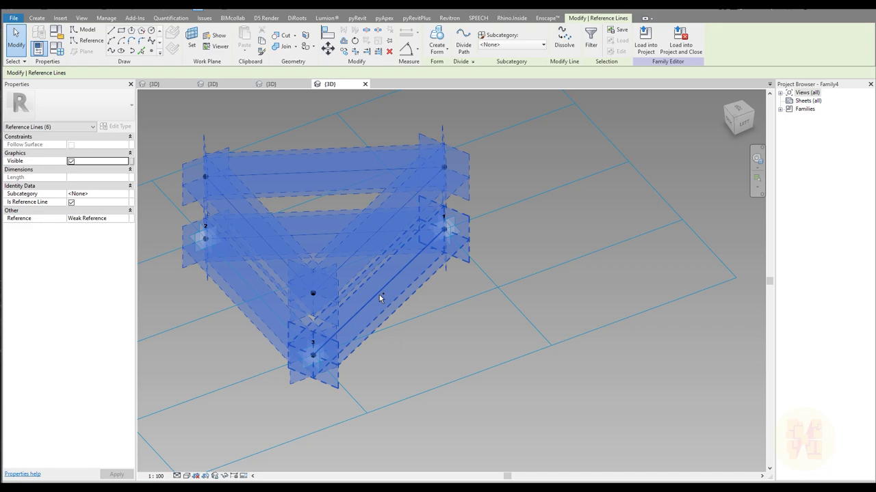
pyautogui.click(438, 36)
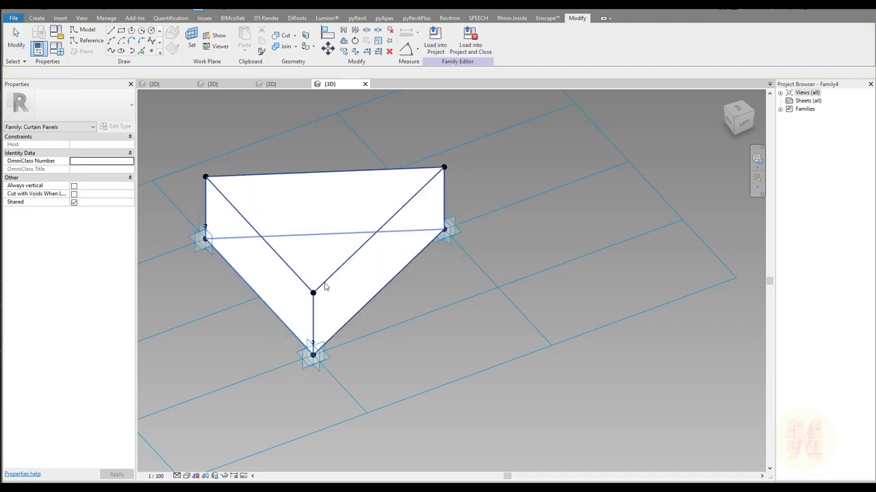
# Step: Try to temporarily hide the solid form element, and undo the creation of the form
pyautogui.keyDown('shift'); pyautogui.moveTo(401, 292); pyautogui.dragTo(380, 318, button='middle'); pyautogui.keyUp('shift')
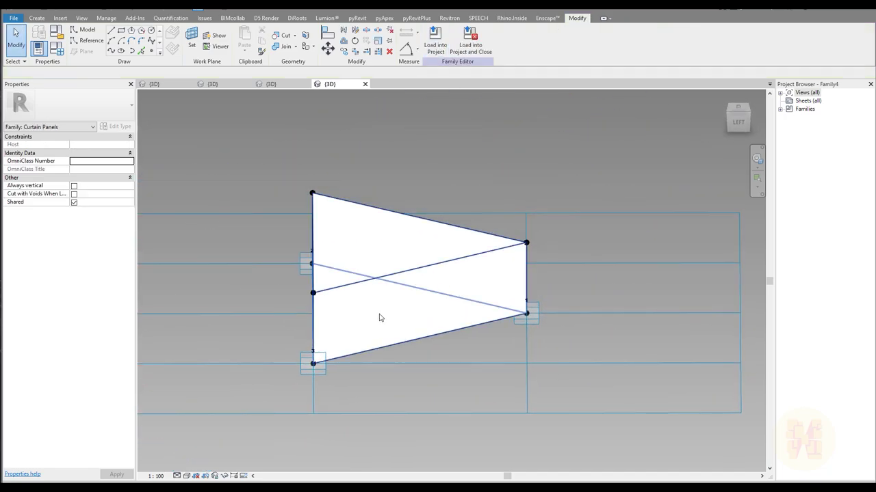
pyautogui.click(336, 321)
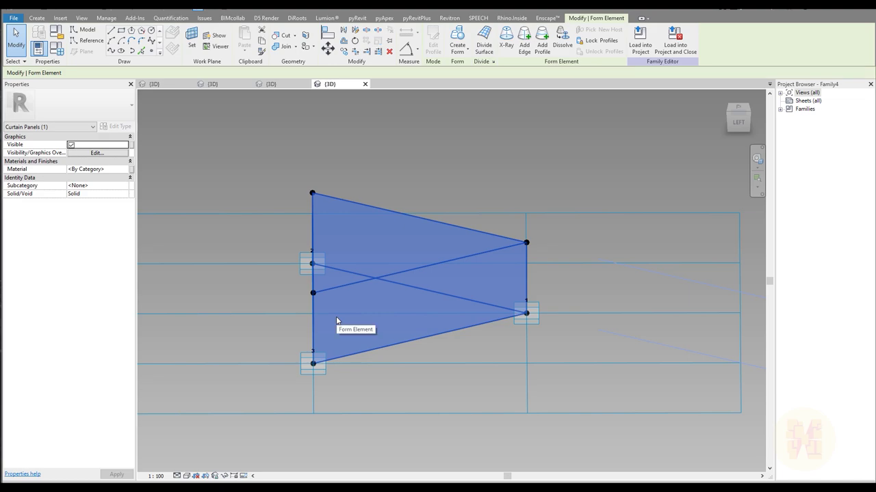
pyautogui.click(226, 476)
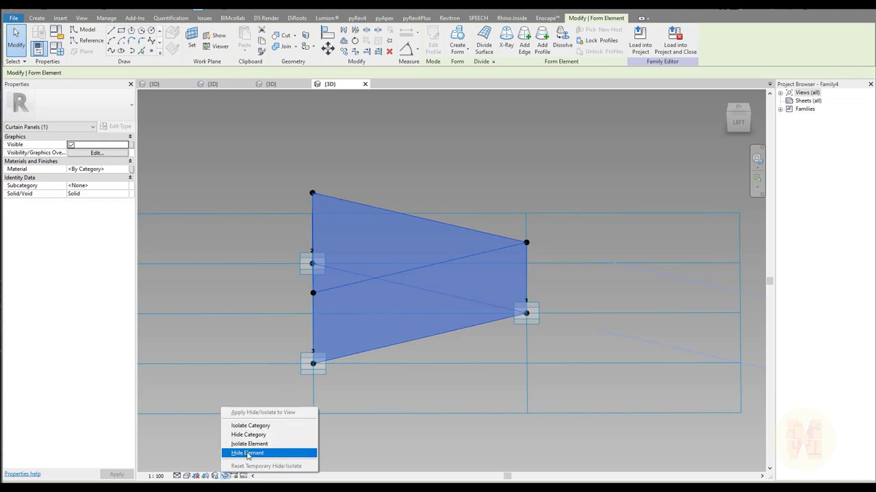
pyautogui.rightClick(381, 295)
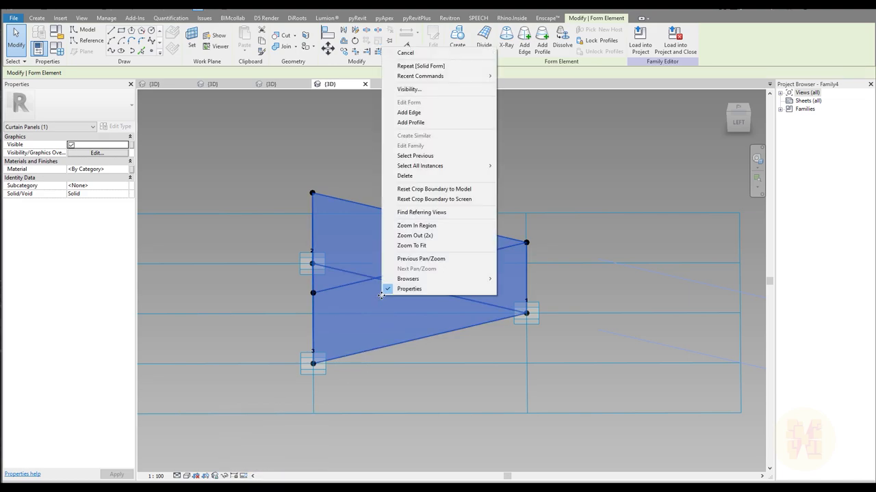
pyautogui.click(231, 251)
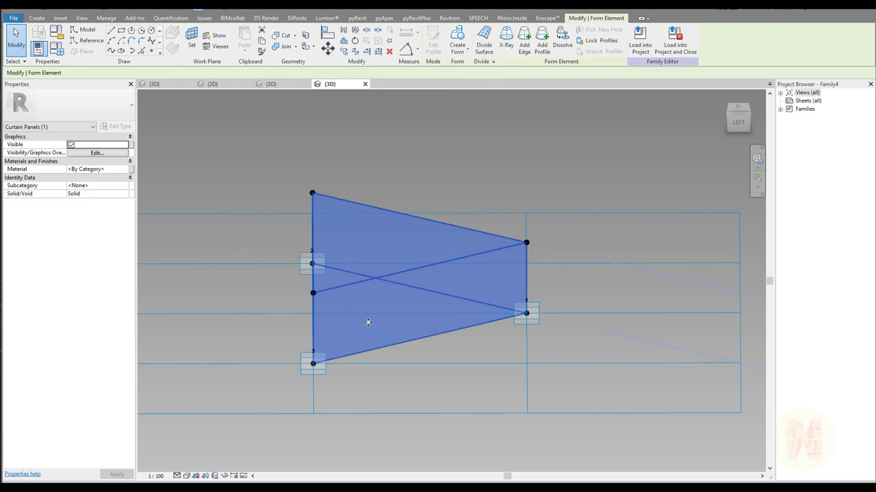
pyautogui.press('h')
pyautogui.press('h')
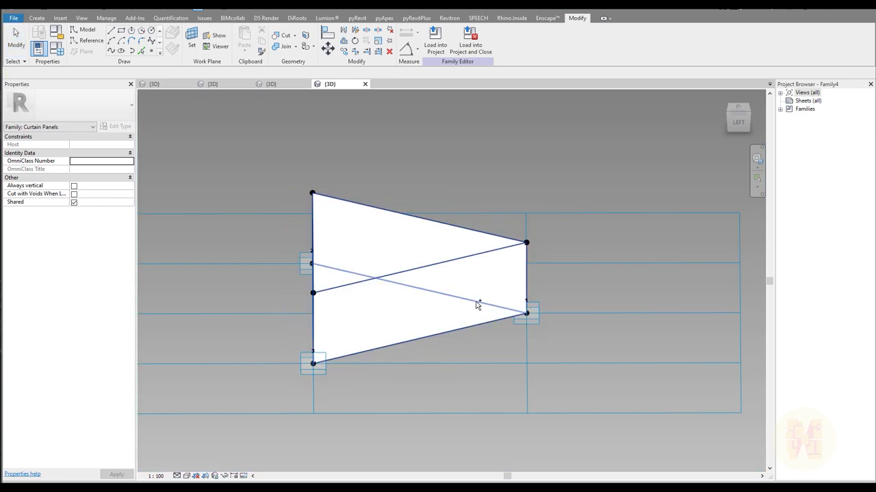
pyautogui.hotkey('ctrl', 'z')
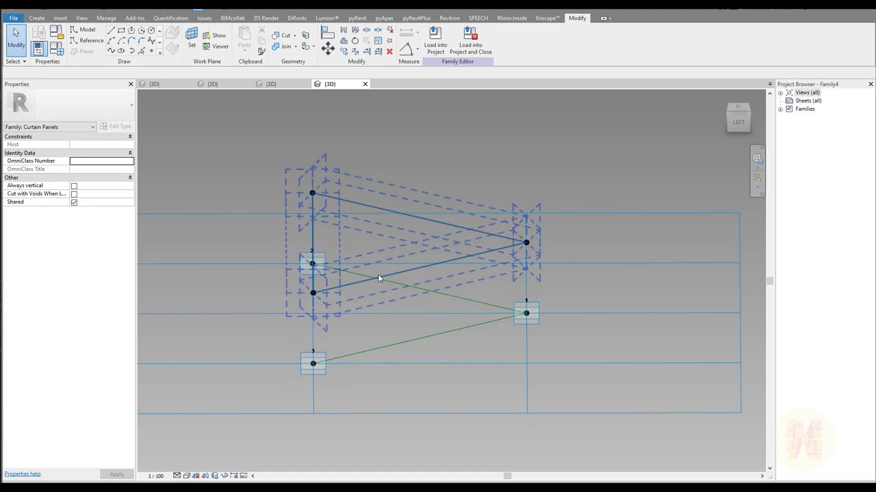
# Step: Convert the three reference lines of the upper triangle into model lines by disabling their Is Reference Line property
pyautogui.click(378, 279)
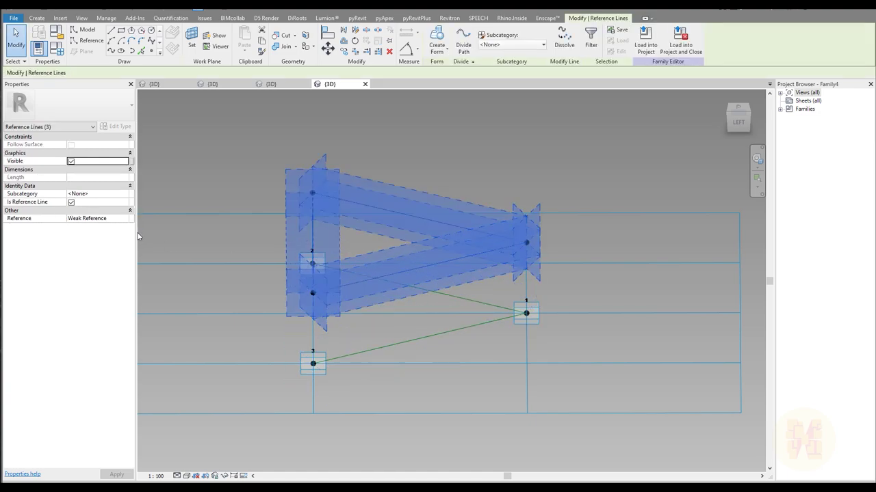
pyautogui.click(71, 203)
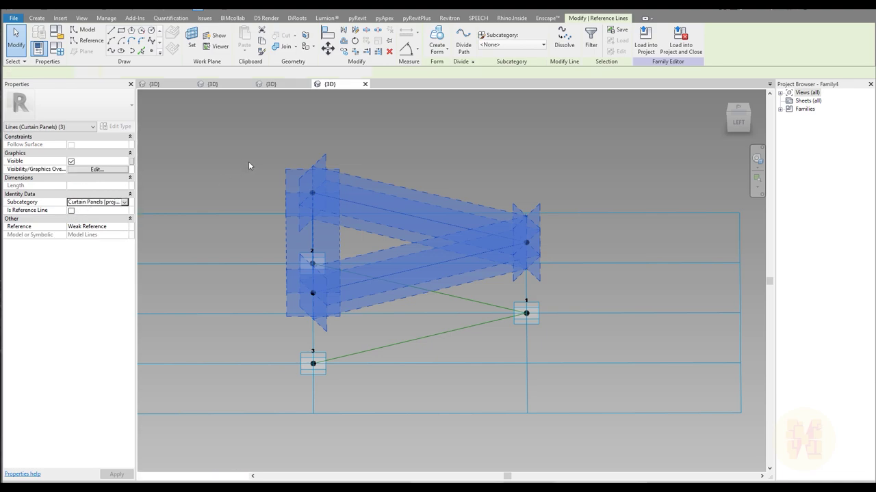
pyautogui.click(308, 170)
# Step: Create a solid form between the upper triangle of model lines and the lower triangle of reference lines
pyautogui.click(385, 278)
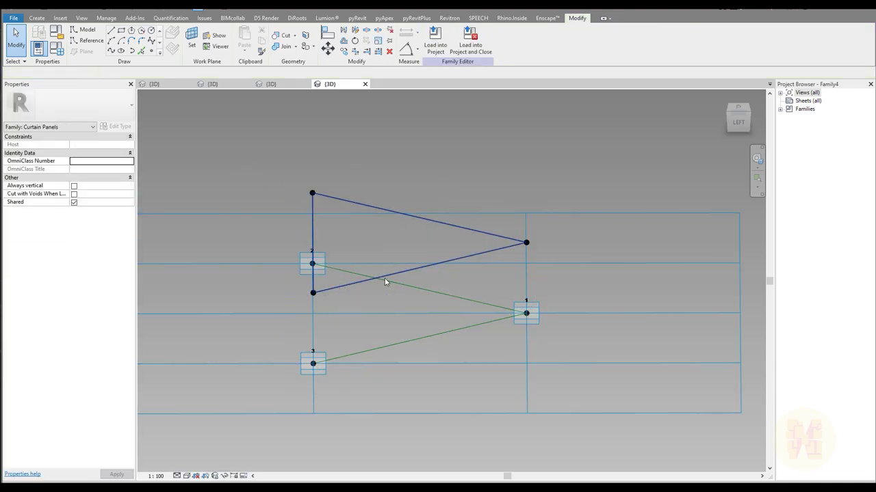
pyautogui.click(402, 346)
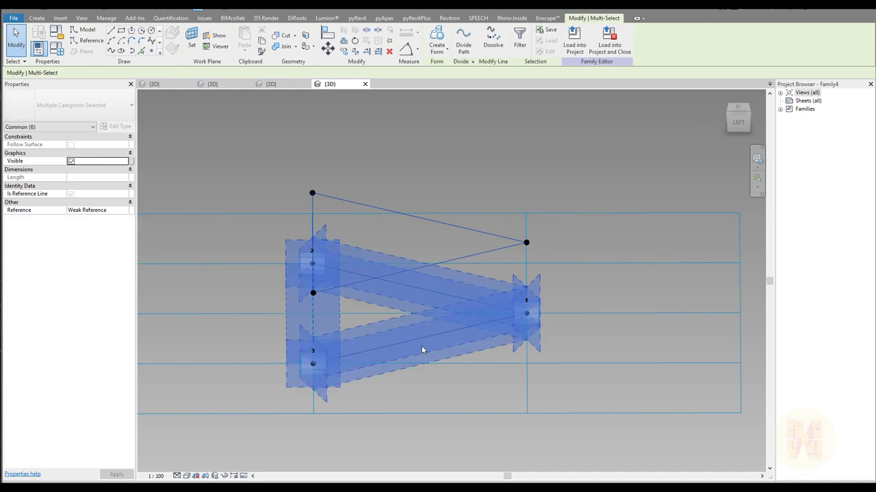
pyautogui.click(437, 38)
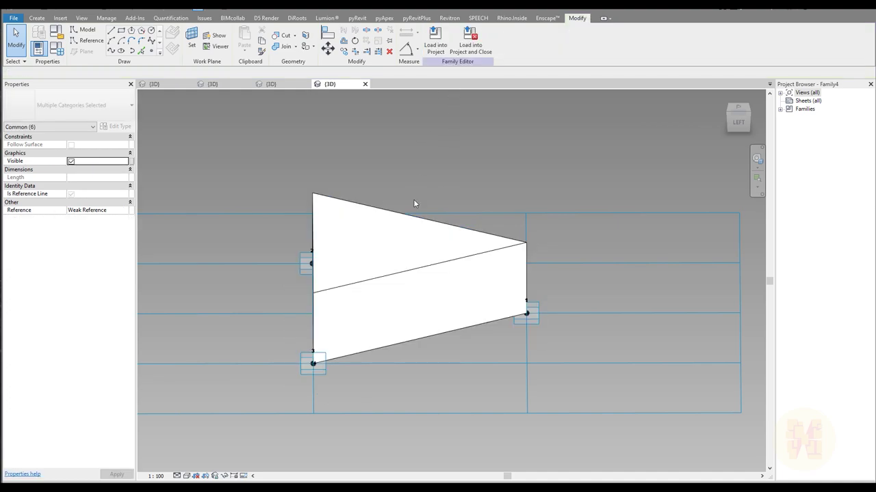
# Step: Temporarily hide the solid form to check the lines beneath it, and undo the hiding and the form creation
pyautogui.click(340, 330)
pyautogui.rightClick(339, 327)
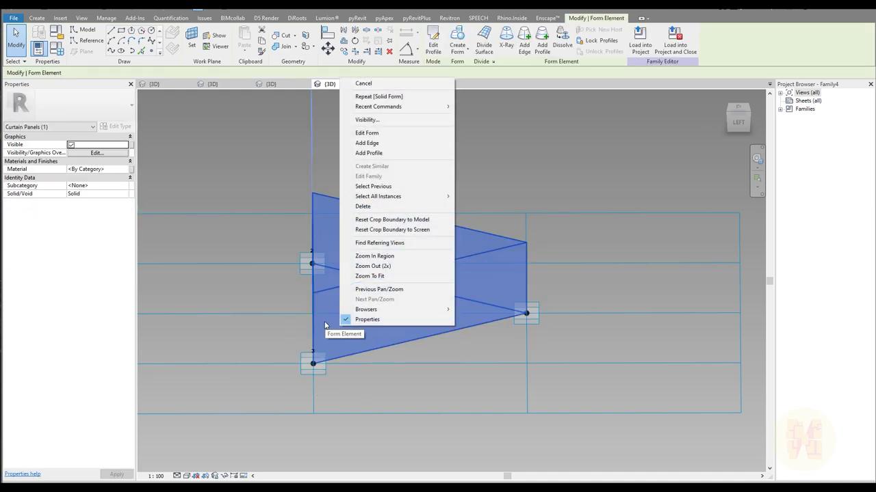
pyautogui.press('Escape')
pyautogui.press('h')
pyautogui.press('h')
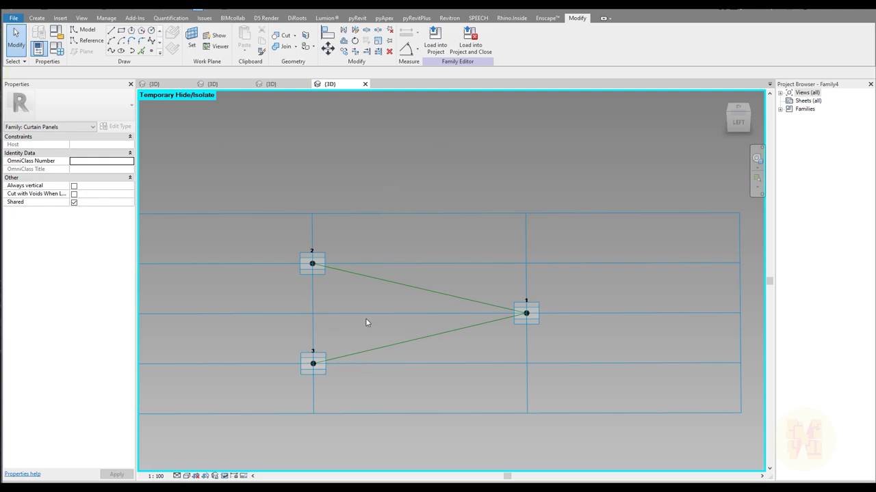
pyautogui.keyDown('shift'); pyautogui.moveTo(404, 275); pyautogui.dragTo(401, 292, button='middle'); pyautogui.keyUp('shift')
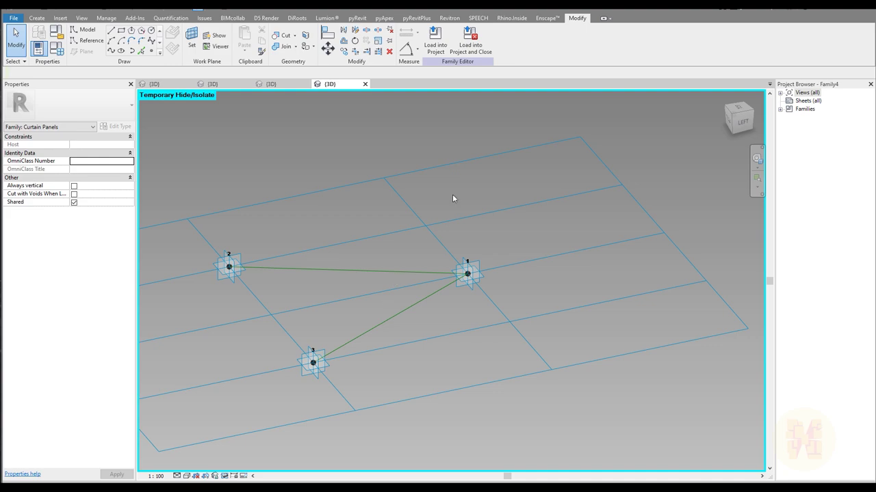
pyautogui.keyDown('shift'); pyautogui.moveTo(385, 229); pyautogui.dragTo(467, 287, button='middle'); pyautogui.keyUp('shift')
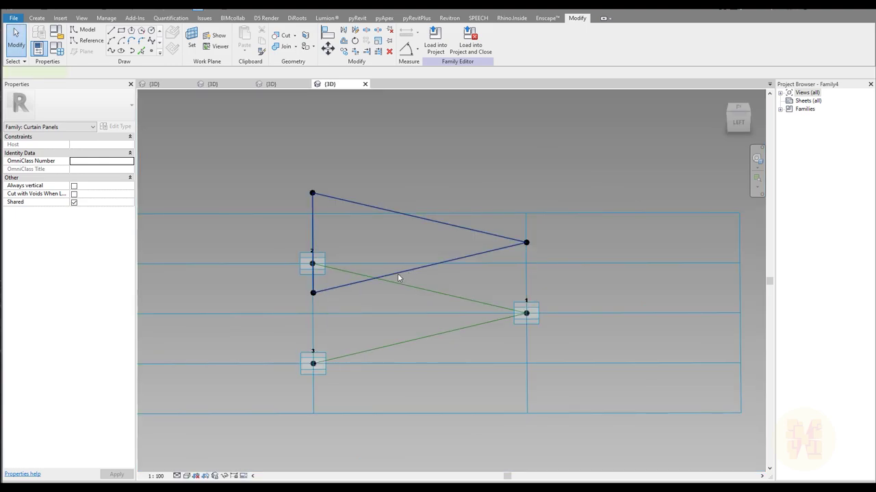
# Step: Turn the three model lines of the upper triangle back into reference lines by enabling their Is Reference Line property
pyautogui.click(398, 275)
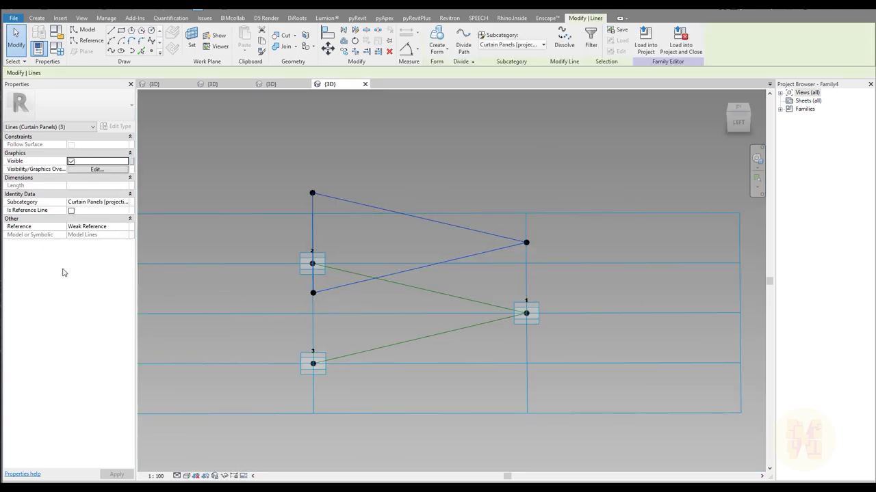
pyautogui.click(123, 205)
pyautogui.click(52, 211)
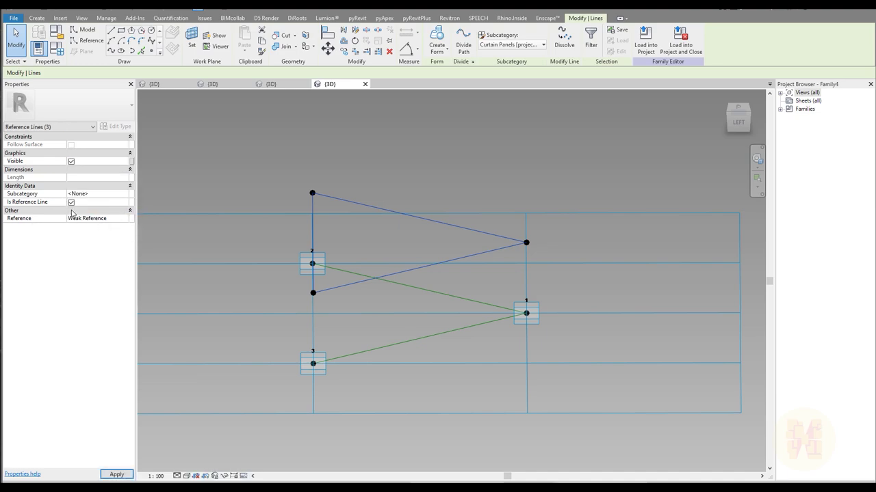
pyautogui.click(414, 149)
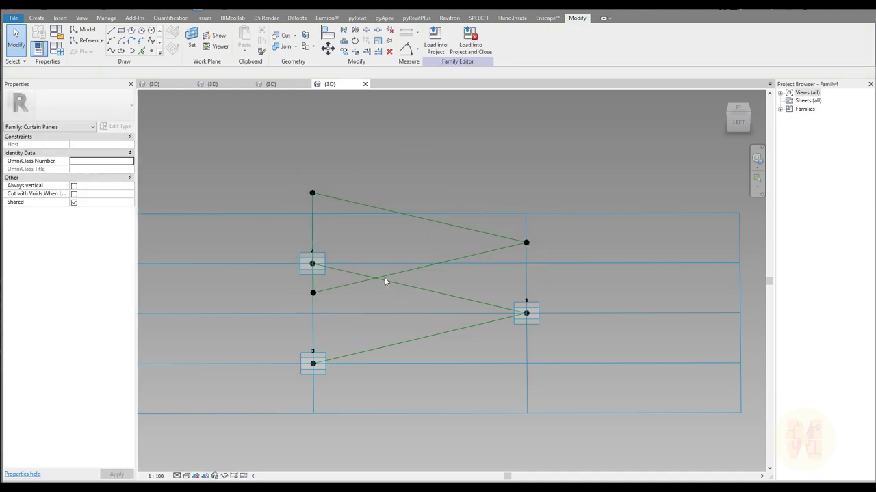
# Step: Create a solid form between the upper and lower triangular reference line loops
pyautogui.click(426, 221)
pyautogui.keyDown('ctrl'); pyautogui.click(450, 335); pyautogui.keyUp('ctrl')
pyautogui.click(437, 37)
pyautogui.keyDown('shift'); pyautogui.moveTo(397, 318); pyautogui.dragTo(467, 340, button='middle'); pyautogui.keyUp('shift')
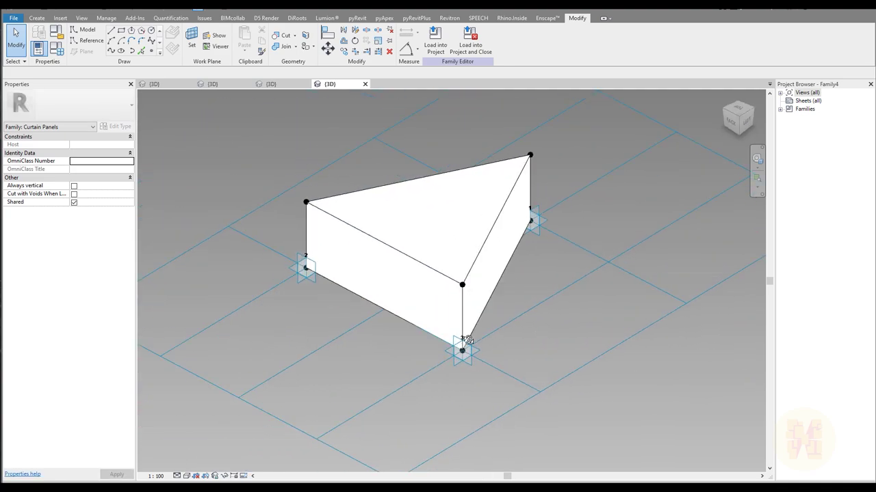
# Step: Test the panel's flexing by setting the Point_A family parameter to 100
pyautogui.click(60, 48)
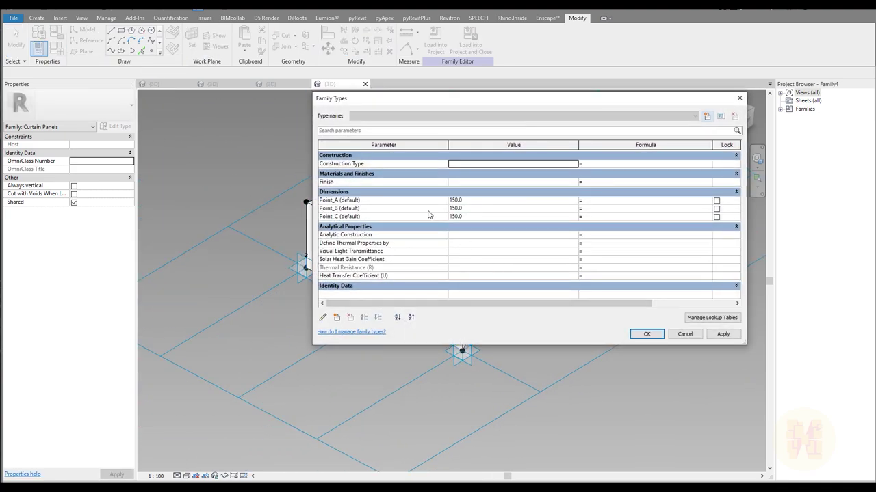
pyautogui.click(501, 202)
pyautogui.write('10')
pyautogui.click(646, 333)
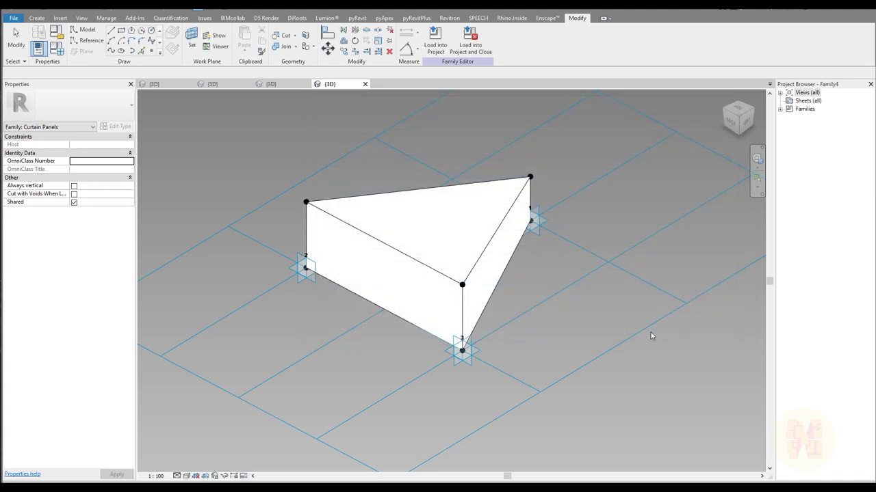
pyautogui.keyDown('shift'); pyautogui.moveTo(524, 236); pyautogui.dragTo(518, 219, button='middle'); pyautogui.keyUp('shift')
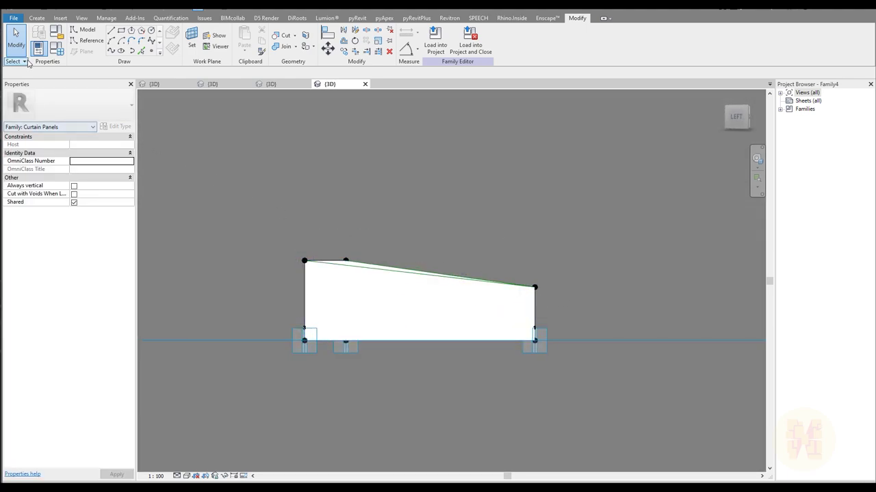
# Step: Set the Point_A family parameter to 50 so the panel slopes down towards that corner
pyautogui.click(56, 47)
pyautogui.click(499, 200)
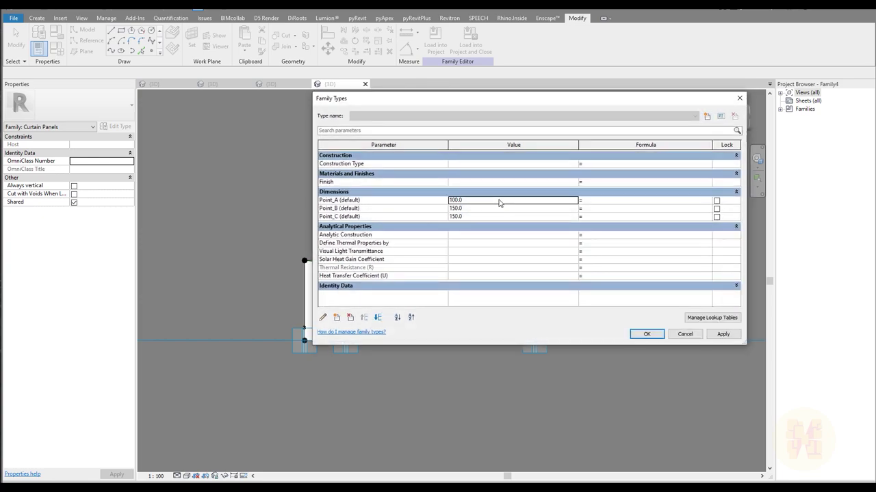
pyautogui.write('50')
pyautogui.click(646, 334)
pyautogui.keyDown('shift'); pyautogui.moveTo(577, 276); pyautogui.dragTo(493, 305, button='middle'); pyautogui.keyUp('shift')
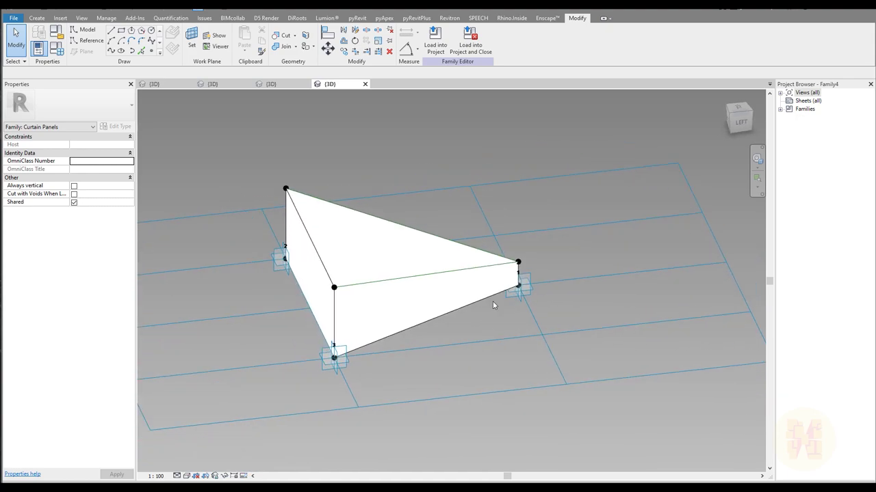
# Step: Associate the solid form's material with a new instance parameter named Panel_Material
pyautogui.click(351, 305)
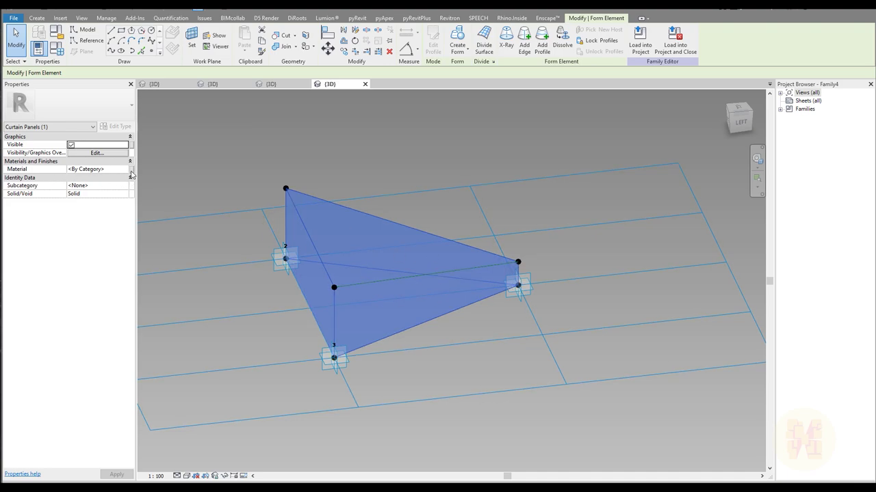
pyautogui.click(131, 171)
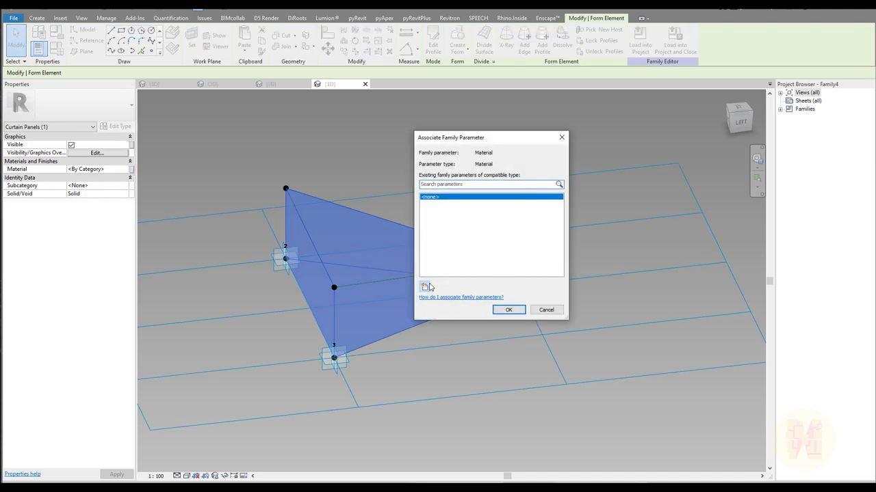
pyautogui.click(424, 286)
pyautogui.click(285, 250)
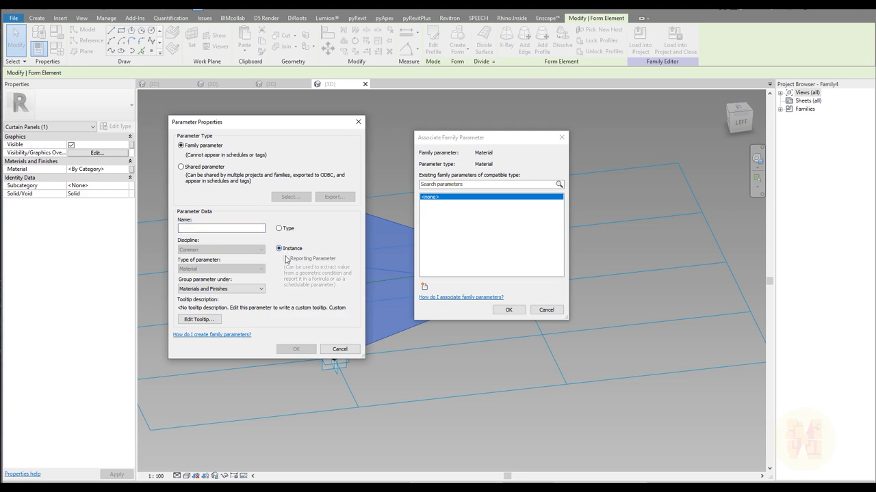
pyautogui.click(257, 230)
pyautogui.write('Pane')
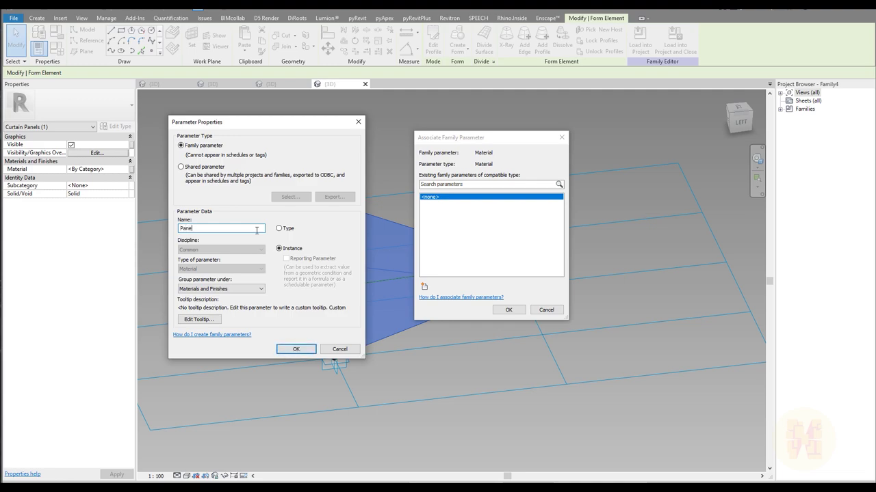
pyautogui.write('l_Material')
pyautogui.click(295, 349)
pyautogui.click(509, 310)
pyautogui.keyDown('shift'); pyautogui.moveTo(275, 380); pyautogui.dragTo(506, 204, button='middle'); pyautogui.keyUp('shift')
pyautogui.click(507, 203)
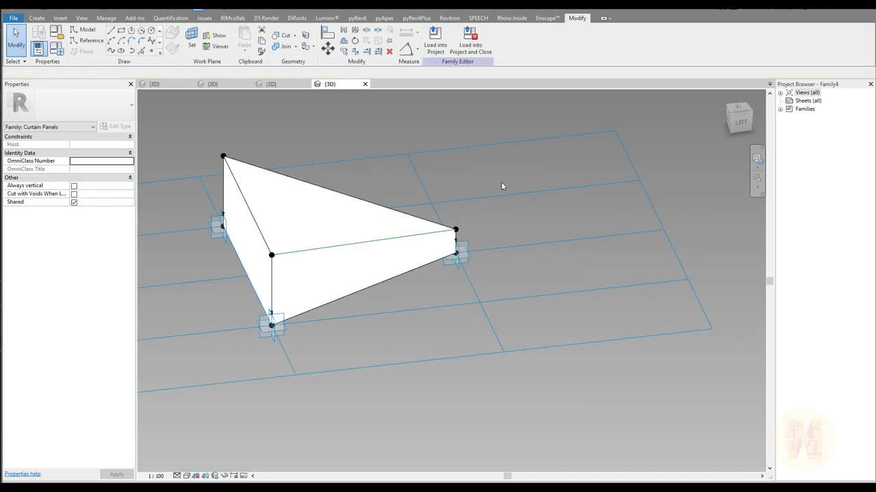
# Step: Load the triangular curtain panel family into Family3 only
pyautogui.click(433, 45)
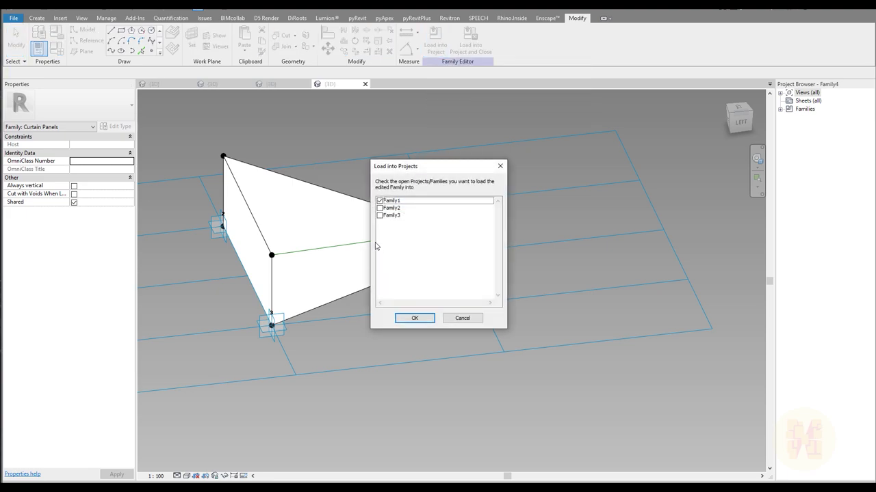
pyautogui.click(380, 215)
pyautogui.click(380, 200)
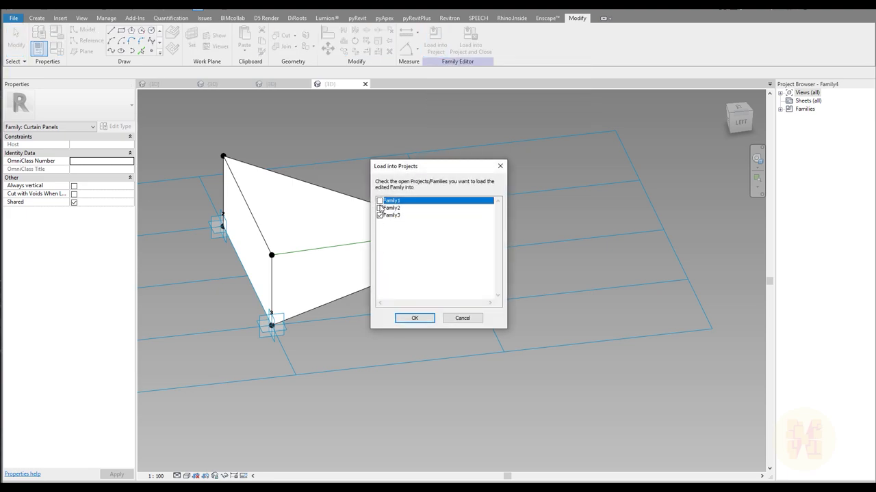
pyautogui.click(412, 320)
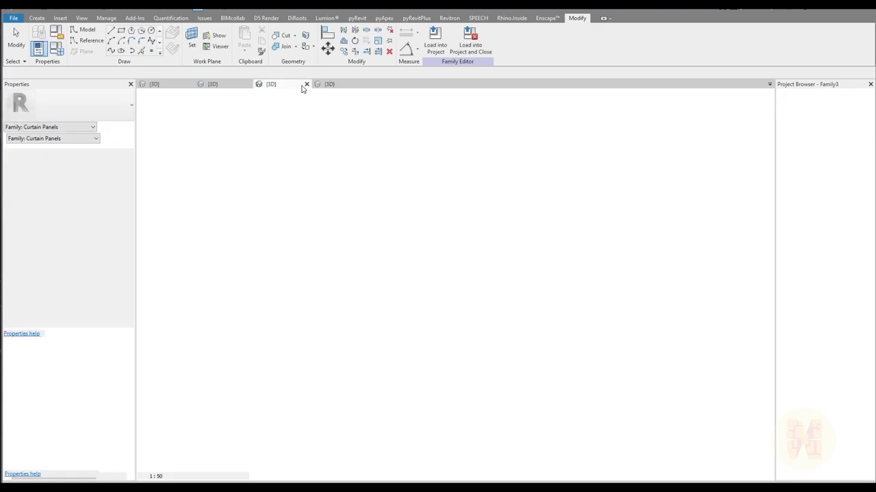
pyautogui.click(336, 84)
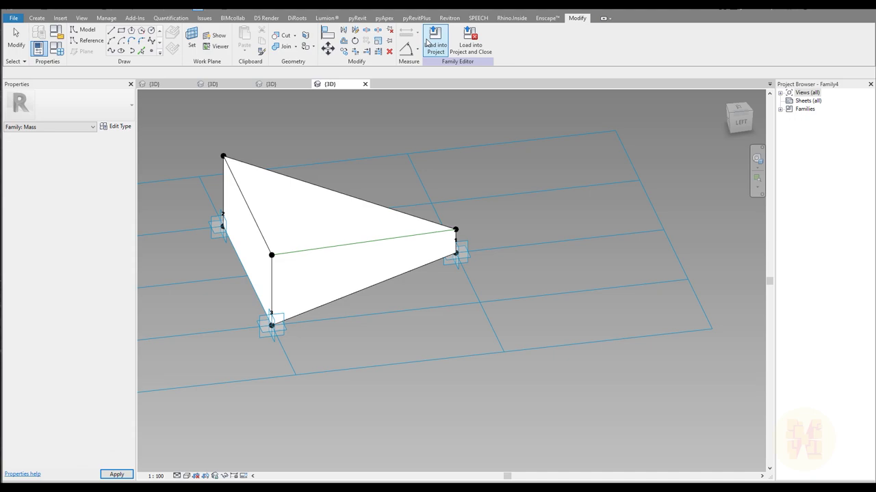
pyautogui.click(443, 43)
pyautogui.click(412, 319)
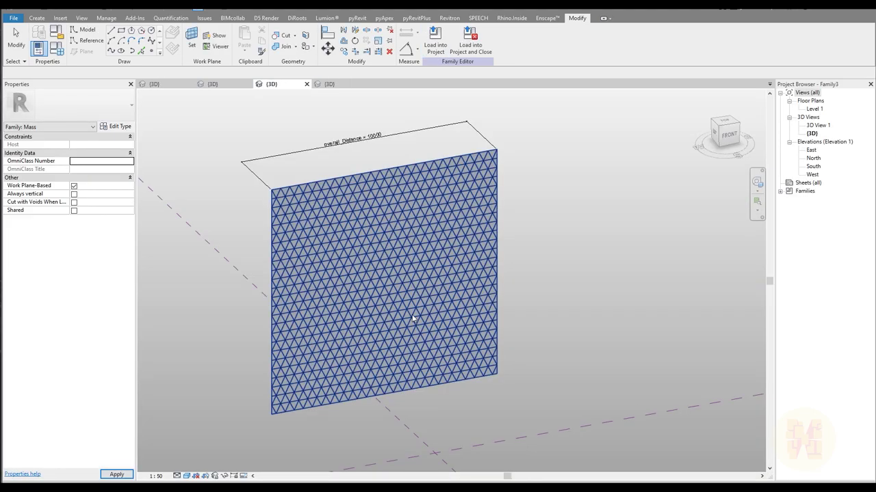
# Step: Apply the Family4 panel under the Triangle (flat) pattern to the divided surface of the mass
pyautogui.keyDown('shift'); pyautogui.moveTo(390, 254); pyautogui.dragTo(374, 275, button='middle'); pyautogui.keyUp('shift')
pyautogui.click(387, 219)
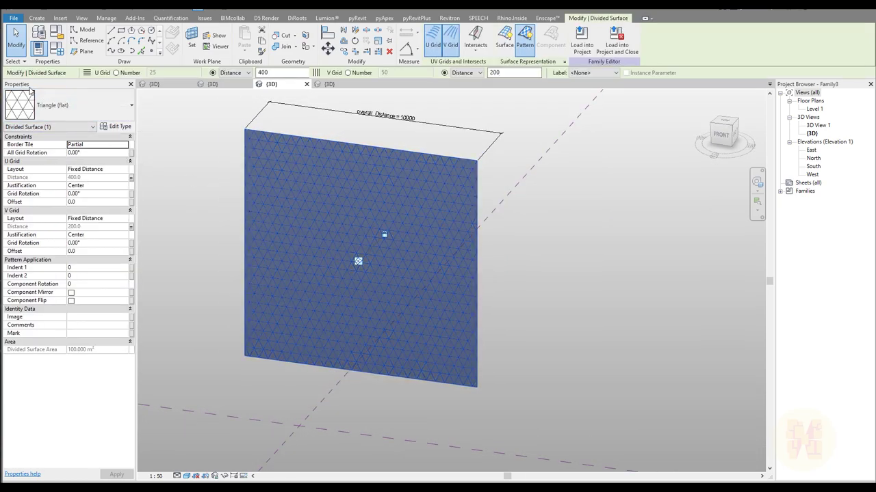
pyautogui.click(69, 104)
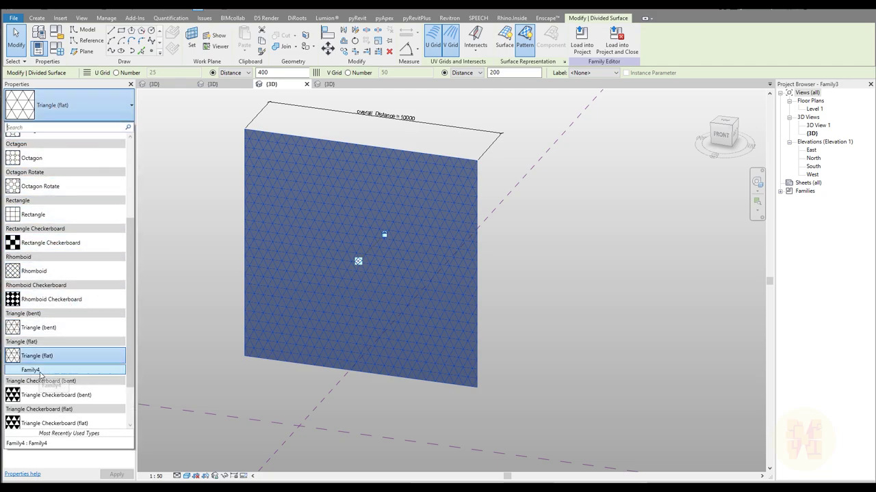
pyautogui.click(28, 371)
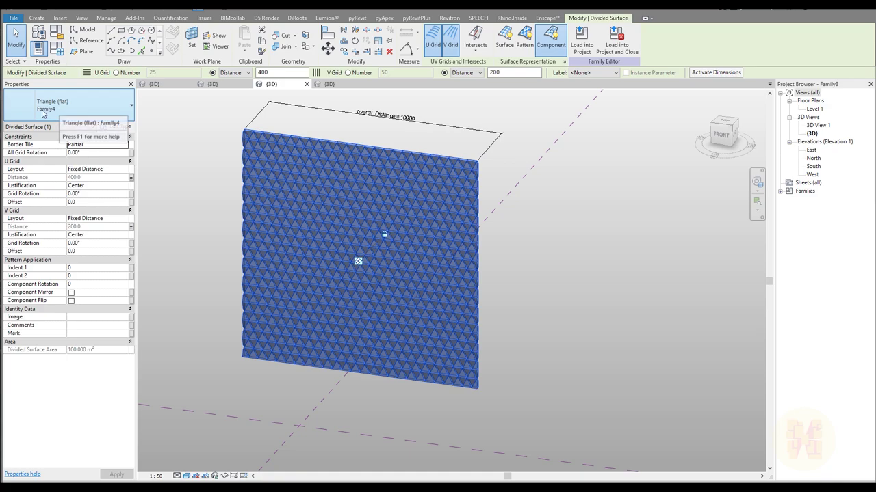
pyautogui.click(182, 236)
# Step: Examine the panelled facade up close and from several angles
pyautogui.keyDown('shift'); pyautogui.moveTo(305, 352); pyautogui.dragTo(486, 350, button='middle'); pyautogui.keyUp('shift')
pyautogui.scroll(5, 273, 355)
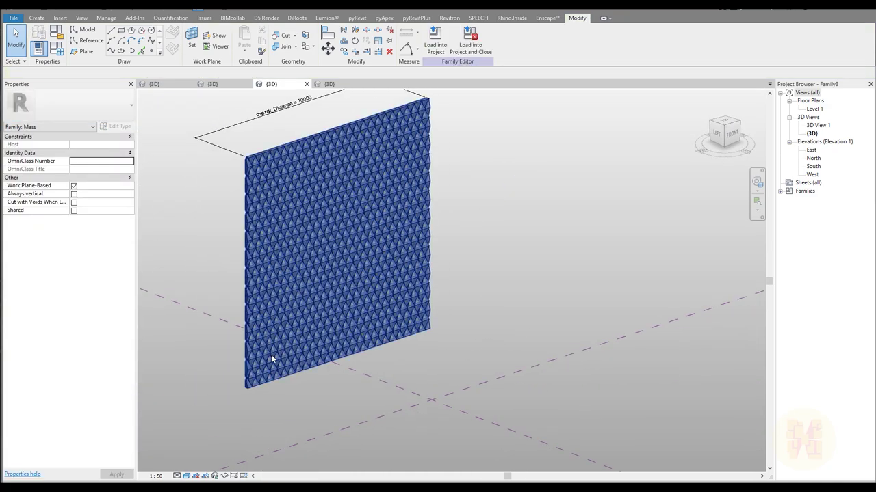
pyautogui.scroll(2, 393, 421)
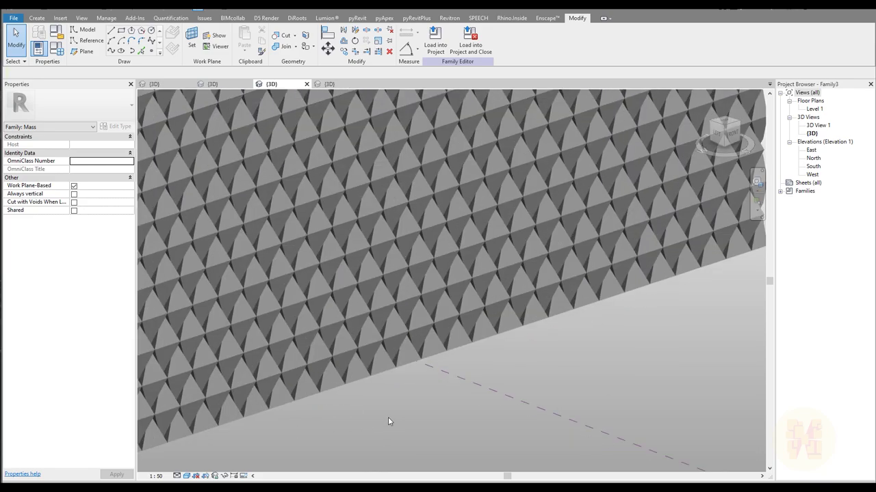
pyautogui.keyDown('shift'); pyautogui.moveTo(629, 358); pyautogui.dragTo(372, 315, button='middle'); pyautogui.keyUp('shift')
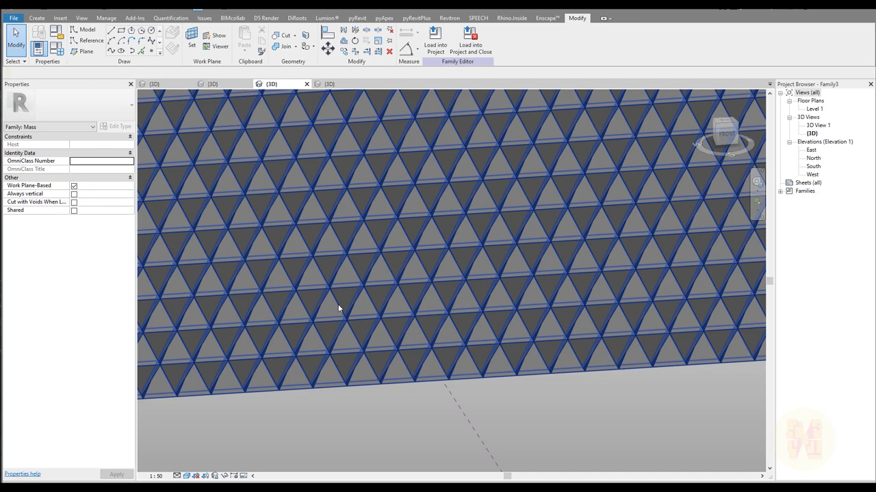
pyautogui.scroll(-4, 353, 312)
pyautogui.keyDown('shift'); pyautogui.moveTo(357, 317); pyautogui.dragTo(294, 324, button='middle'); pyautogui.keyUp('shift')
pyautogui.scroll(4, 332, 273)
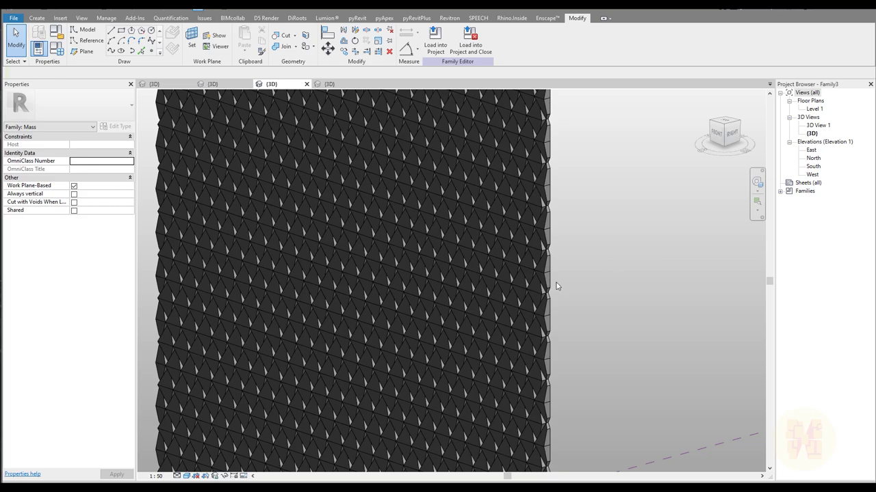
# Step: Set the 3D view's visual style to Hidden Line
pyautogui.click(186, 476)
pyautogui.click(206, 438)
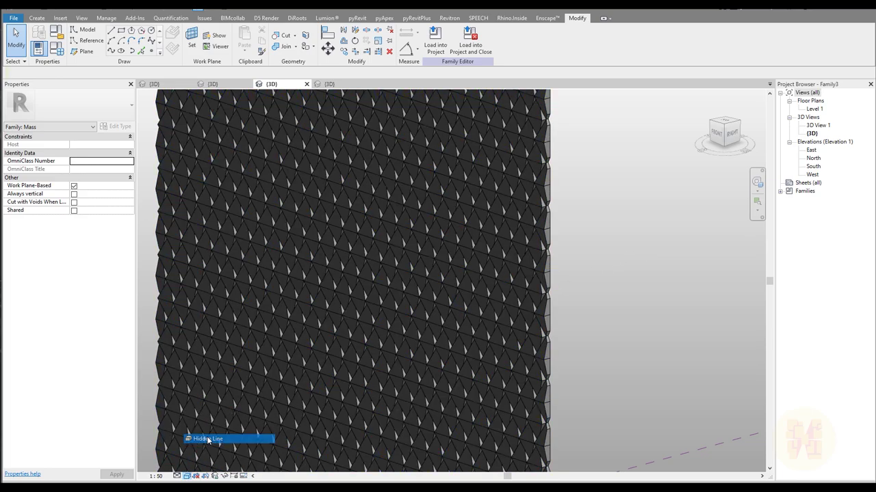
pyautogui.scroll(-3, 617, 278)
# Step: Turn on both shadow options in the 3D view's Graphic Display Options and check the shaded facade
pyautogui.click(186, 476)
pyautogui.click(222, 415)
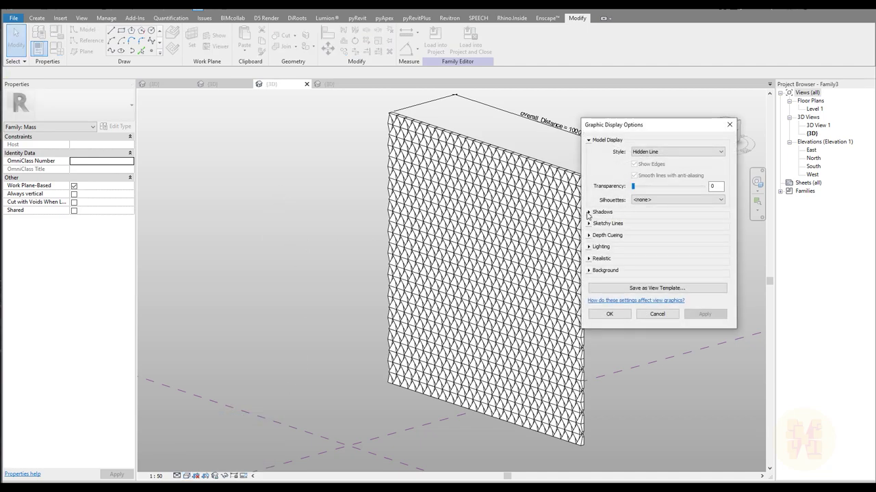
pyautogui.click(588, 212)
pyautogui.click(634, 218)
pyautogui.click(634, 229)
pyautogui.click(622, 332)
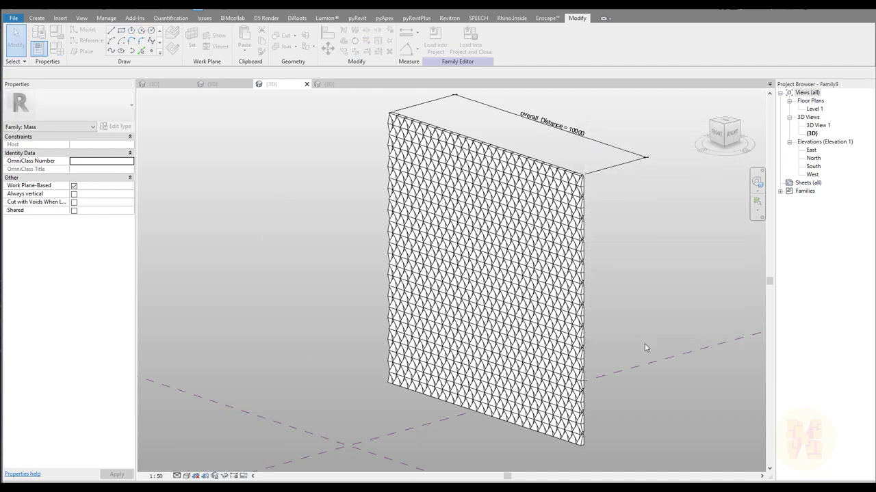
pyautogui.moveTo(556, 363); pyautogui.dragTo(460, 342, button='middle')
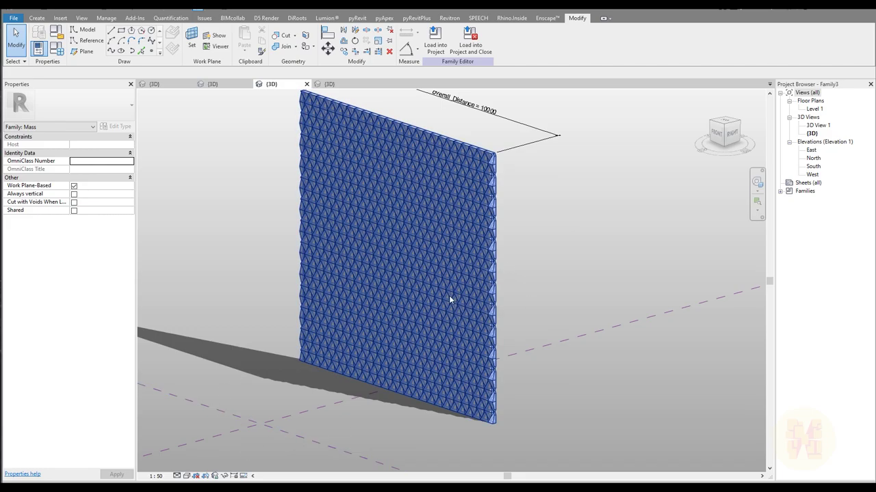
pyautogui.scroll(-3, 449, 296)
pyautogui.keyDown('shift'); pyautogui.moveTo(444, 312); pyautogui.dragTo(538, 352, button='middle'); pyautogui.keyUp('shift')
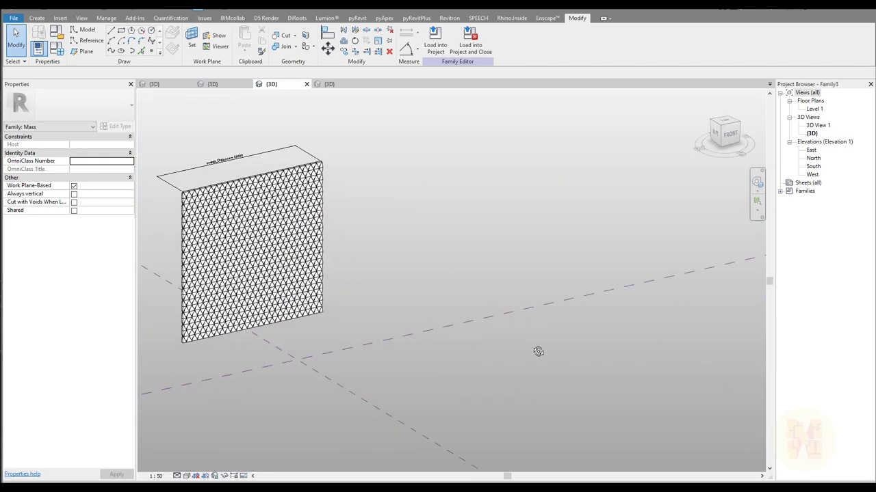
pyautogui.scroll(5, 250, 332)
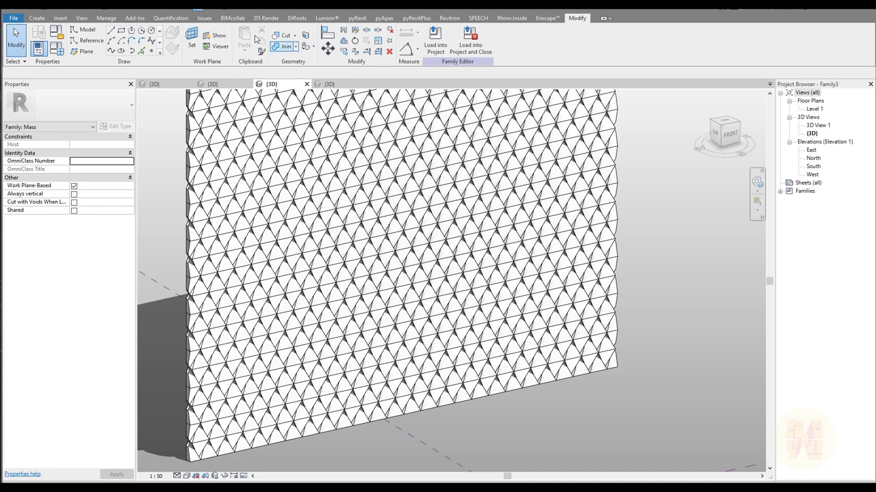
# Step: Launch Dynamo from Revit, create a new graph, and place its window beside the model
pyautogui.click(106, 18)
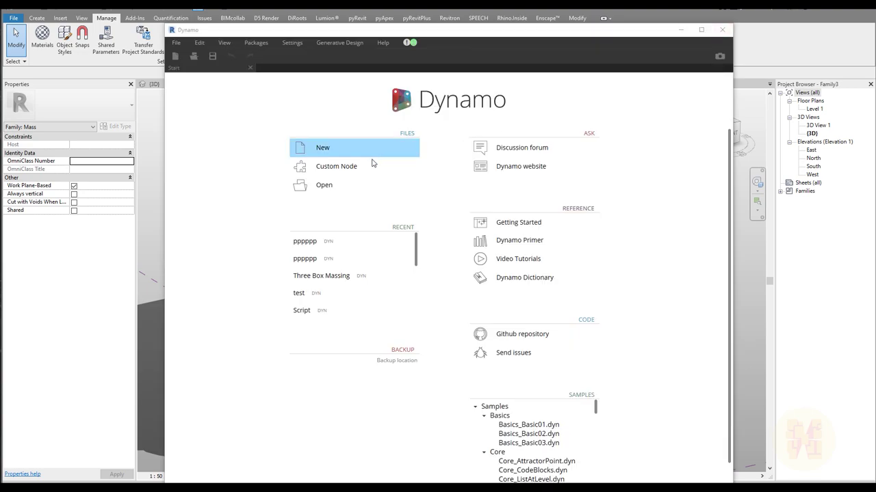
pyautogui.click(354, 149)
pyautogui.moveTo(410, 33); pyautogui.dragTo(519, 24)
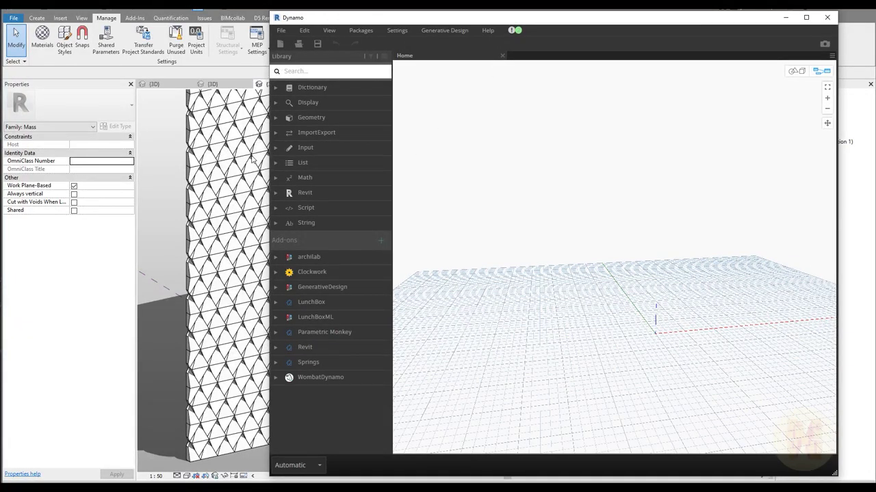
# Step: Search the Dynamo library for select, add a Family Types node and set it to Family4:Family4
pyautogui.click(336, 71)
pyautogui.write('select')
pyautogui.click(304, 100)
pyautogui.scroll(-5, 363, 205)
pyautogui.scroll(5, 362, 216)
pyautogui.scroll(-2, 365, 221)
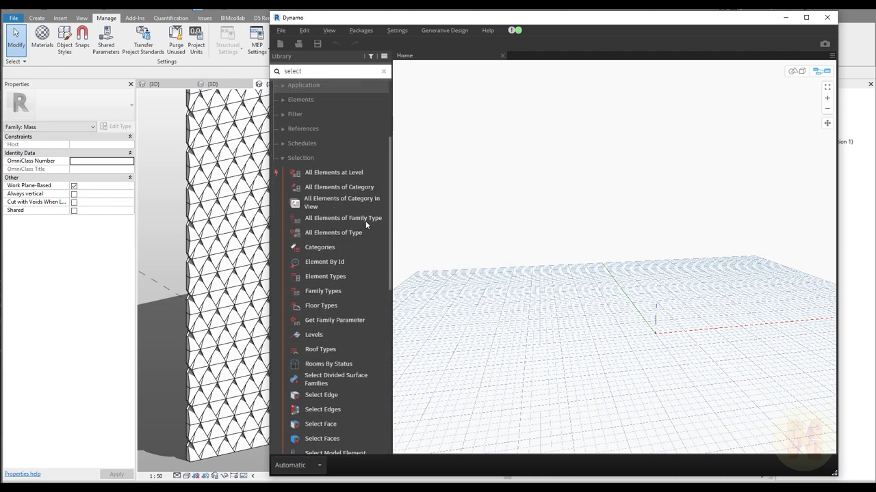
pyautogui.click(338, 293)
pyautogui.moveTo(624, 244); pyautogui.dragTo(487, 201)
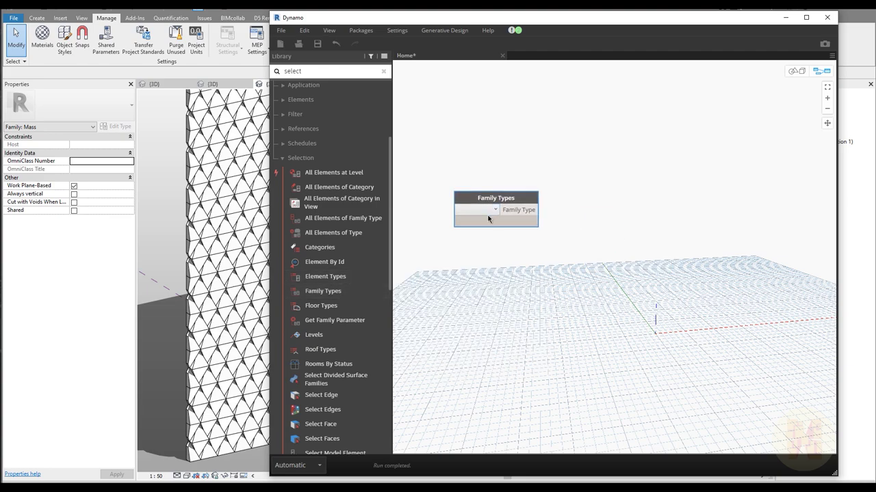
pyautogui.click(490, 210)
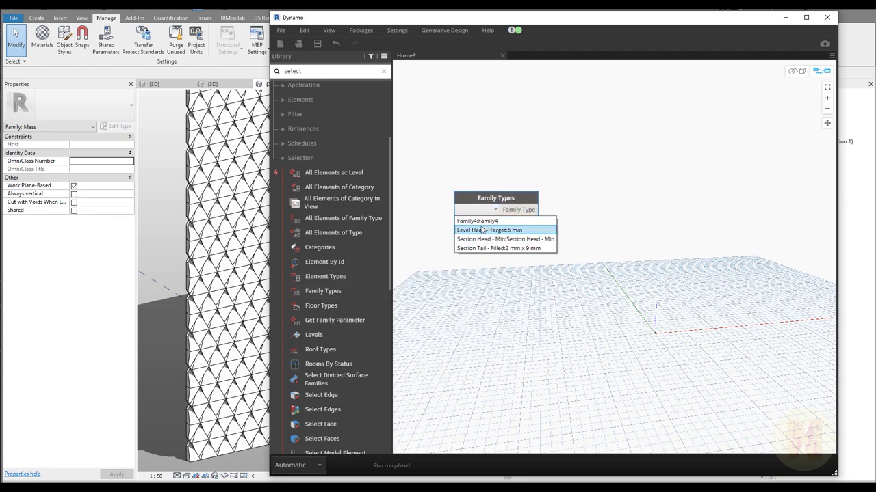
pyautogui.click(477, 221)
pyautogui.moveTo(519, 202); pyautogui.dragTo(496, 195)
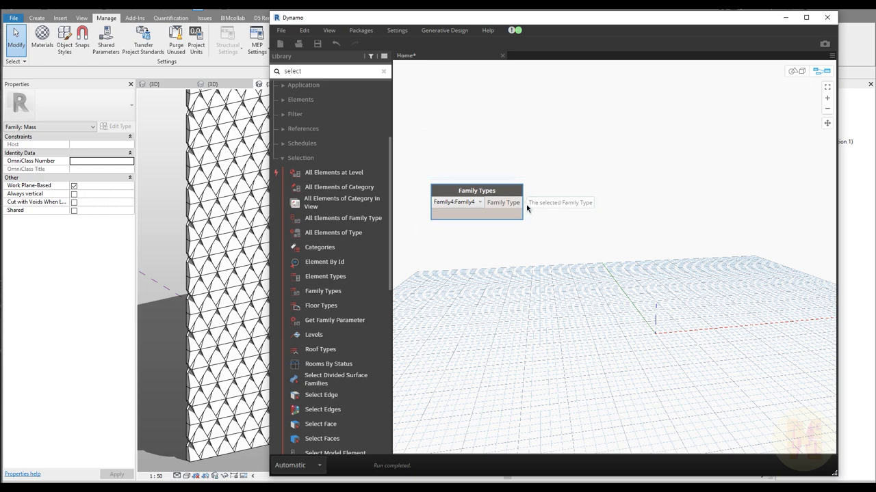
# Step: Add an All Elements of Family Type node and feed it the Family Types output
pyautogui.moveTo(507, 219)
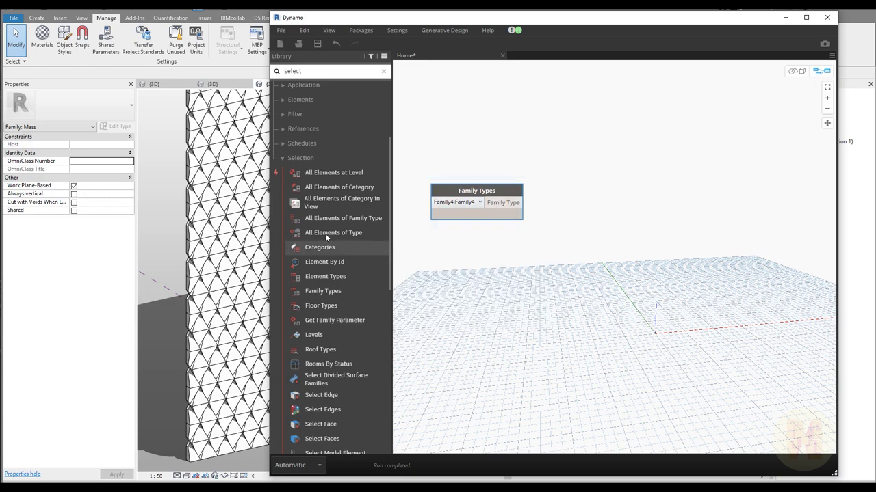
pyautogui.moveTo(332, 220)
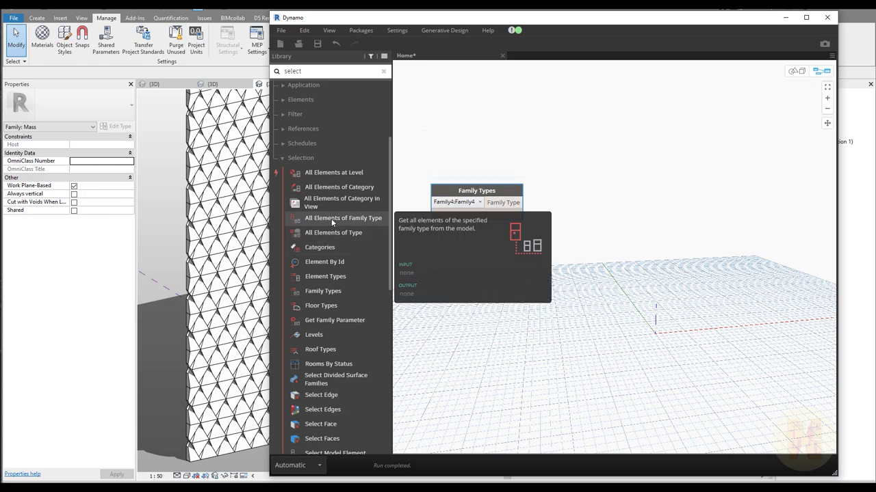
pyautogui.click(376, 220)
pyautogui.moveTo(518, 202); pyautogui.dragTo(562, 192)
pyautogui.moveTo(624, 216)
pyautogui.moveTo(621, 231)
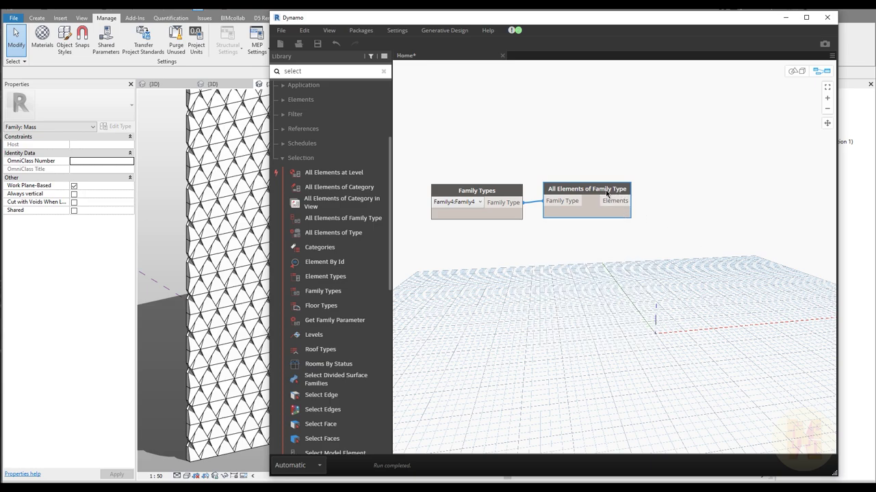
# Step: Create a Code Block containing "Point_A" below the All Elements of Family Type node
pyautogui.moveTo(734, 265); pyautogui.dragTo(655, 262, button='middle')
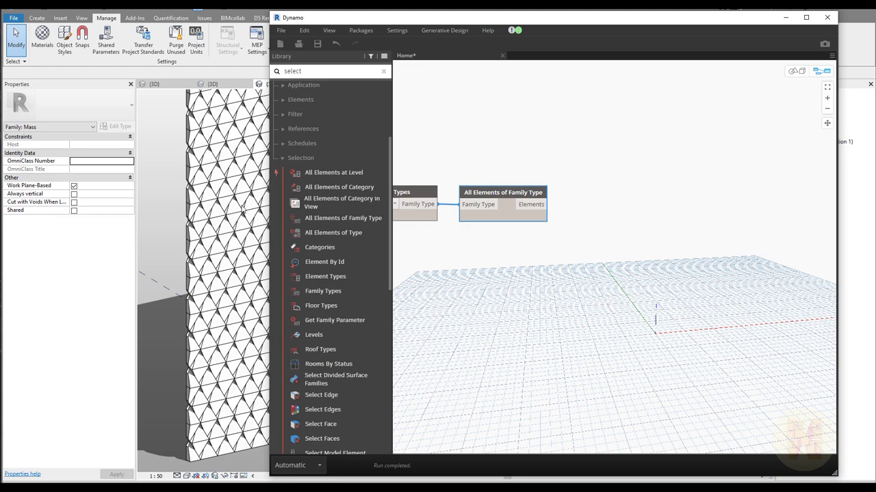
pyautogui.moveTo(604, 298); pyautogui.dragTo(625, 299, button='middle')
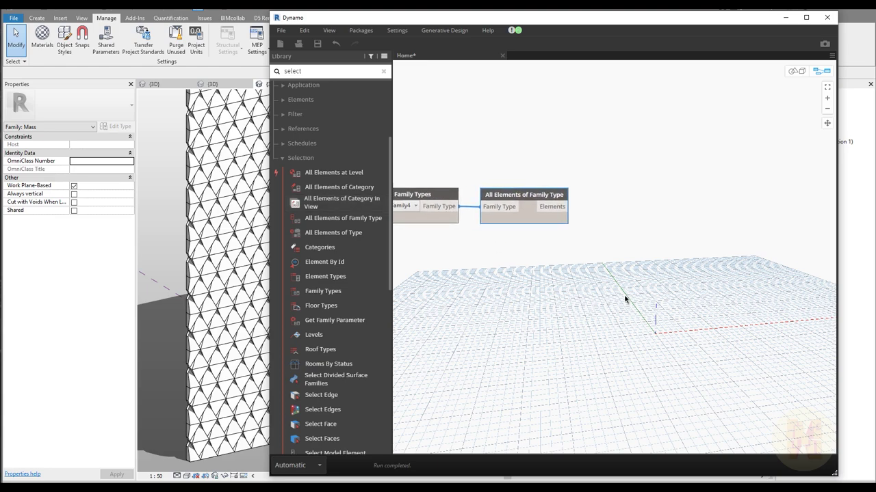
pyautogui.doubleClick(551, 278)
pyautogui.write('"')
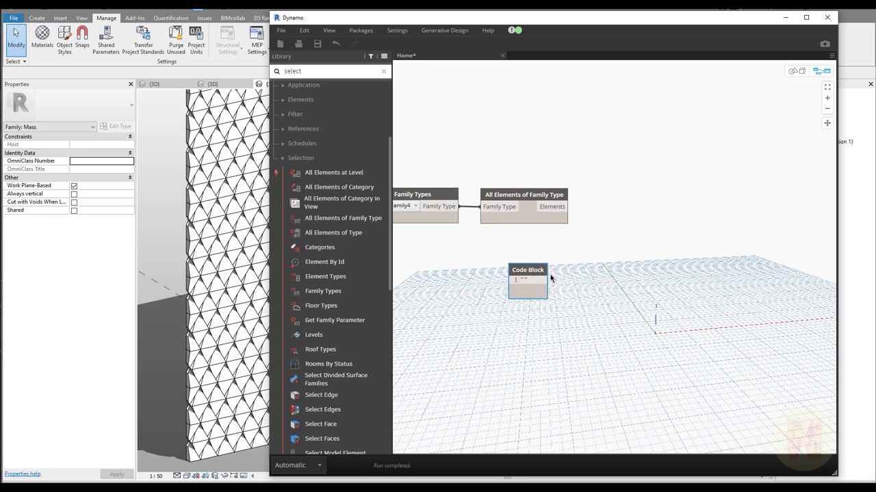
pyautogui.write('Point_A')
pyautogui.click(611, 303)
pyautogui.moveTo(553, 279)
pyautogui.mouseDown()
pyautogui.moveTo(552, 243)
pyautogui.moveTo(554, 274)
pyautogui.mouseUp()
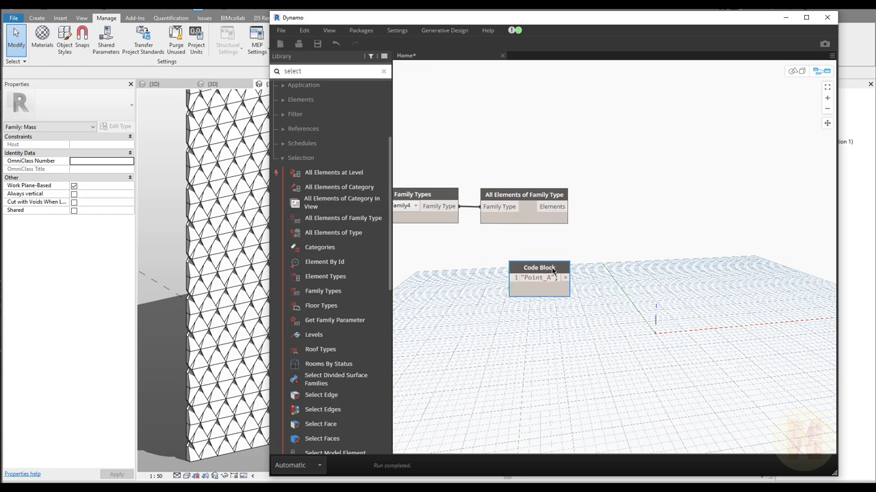
# Step: Try reading Point_A from the Family4 elements with an Element.GetParameterValueByName node, and delete that node
pyautogui.moveTo(694, 309); pyautogui.dragTo(589, 327, button='middle')
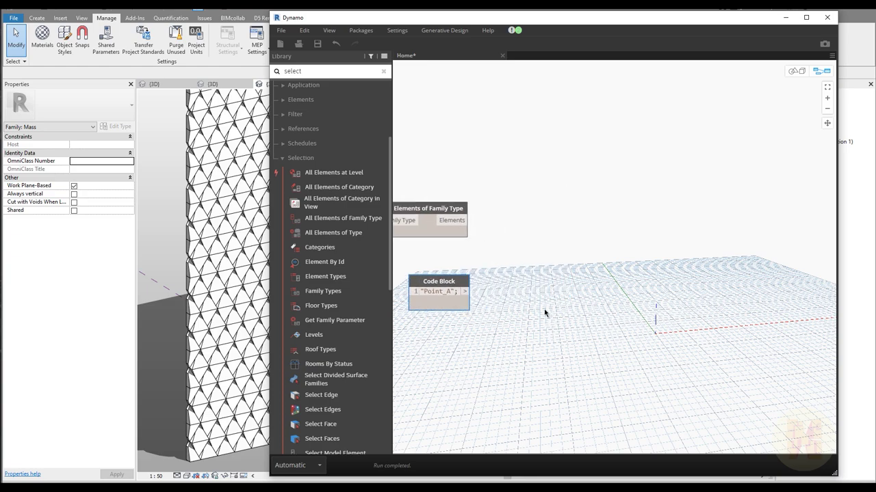
pyautogui.moveTo(458, 292)
pyautogui.mouseDown()
pyautogui.moveTo(466, 302)
pyautogui.moveTo(458, 294)
pyautogui.mouseUp()
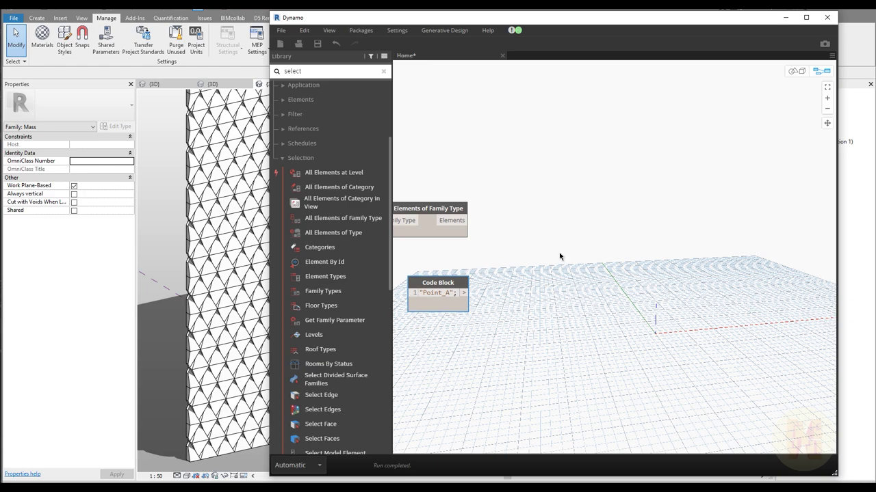
pyautogui.doubleClick(341, 72)
pyautogui.press('BackSpace')
pyautogui.write('getpara')
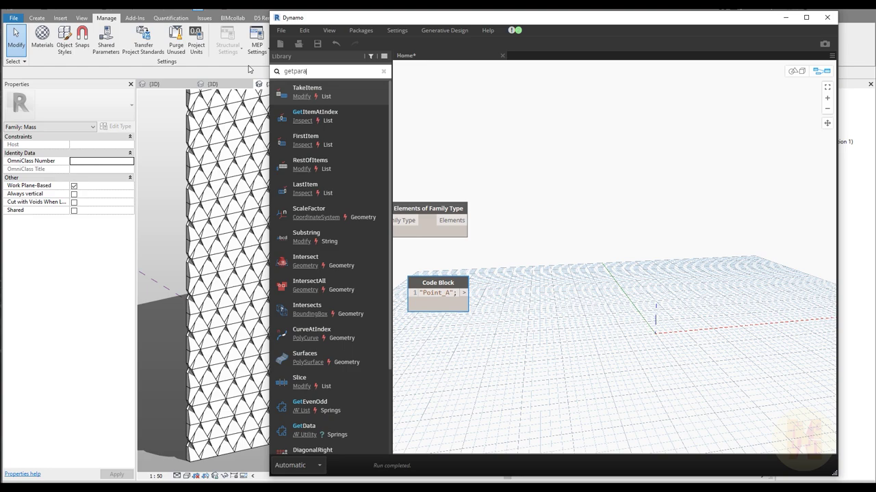
pyautogui.click(331, 136)
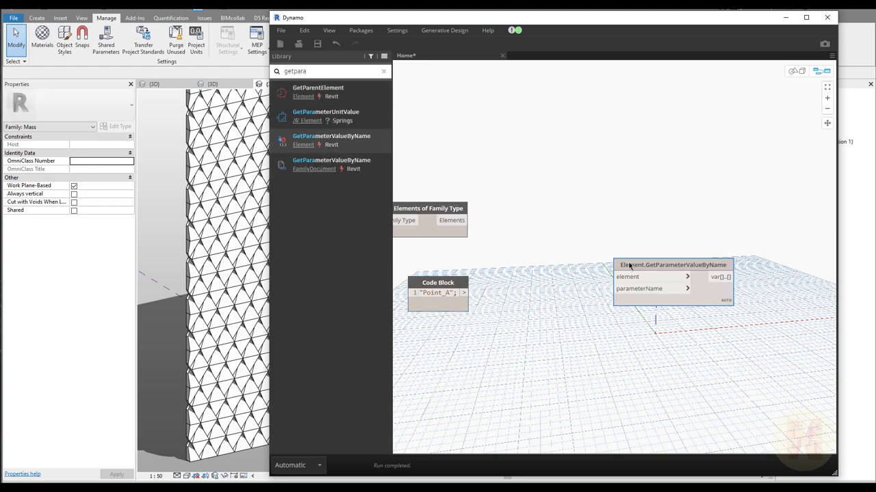
pyautogui.moveTo(628, 265); pyautogui.dragTo(565, 247)
pyautogui.moveTo(465, 220); pyautogui.dragTo(553, 259)
pyautogui.moveTo(466, 292); pyautogui.dragTo(554, 270)
pyautogui.moveTo(641, 332)
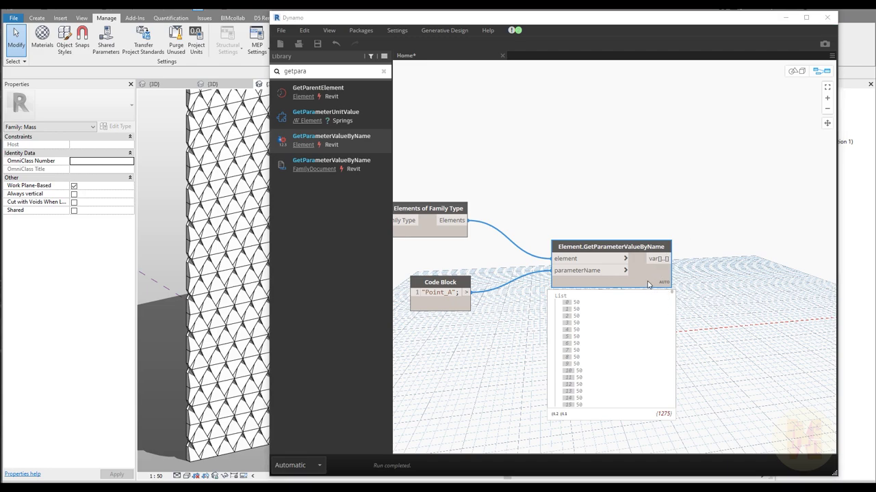
pyautogui.press('Delete')
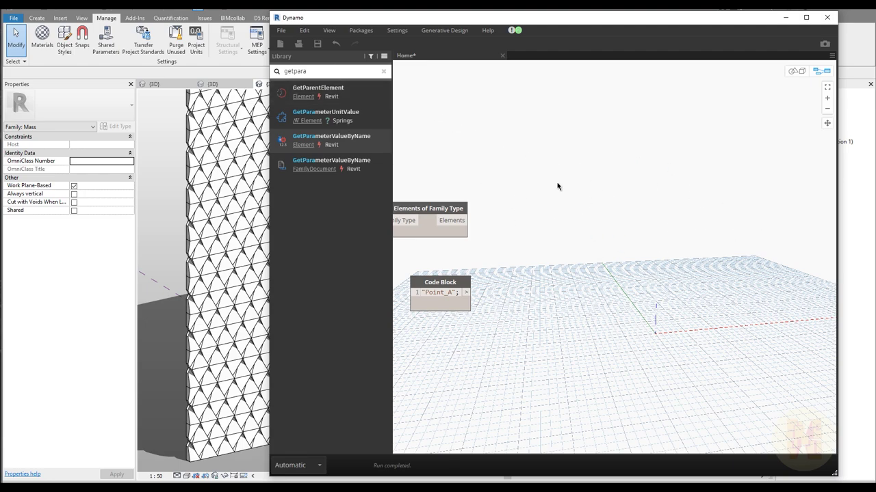
# Step: Add an Element.SetParameterByName node and connect Elements to its element input and the "Point_A" block to parameterName
pyautogui.moveTo(331, 71); pyautogui.dragTo(252, 77)
pyautogui.write('s')
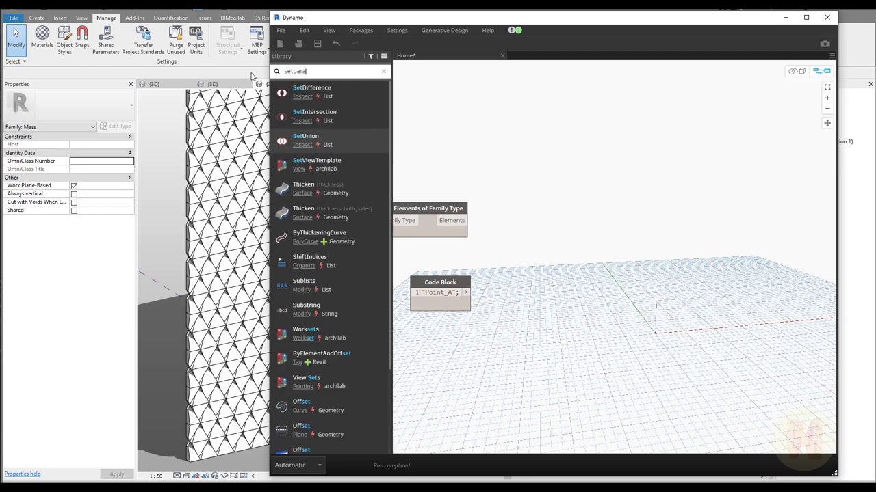
pyautogui.click(368, 94)
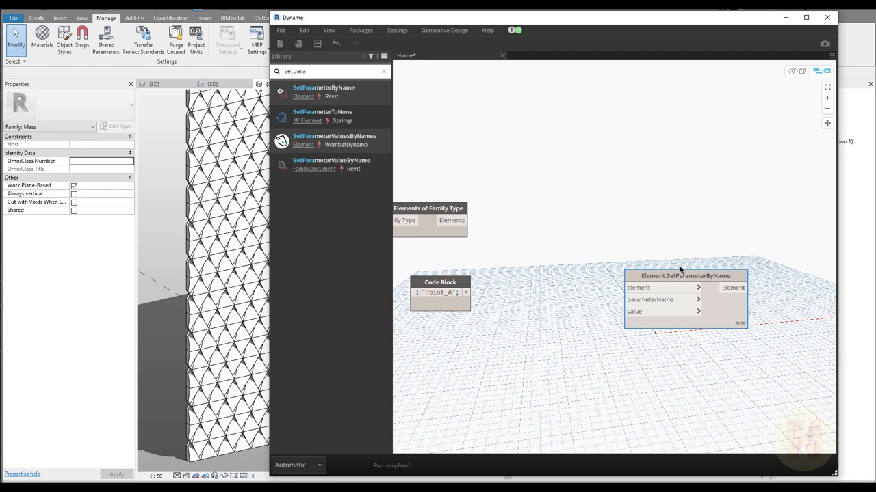
pyautogui.moveTo(684, 277); pyautogui.dragTo(632, 234)
pyautogui.click(460, 220)
pyautogui.click(573, 244)
pyautogui.click(465, 292)
pyautogui.click(573, 256)
pyautogui.moveTo(446, 282); pyautogui.dragTo(443, 254)
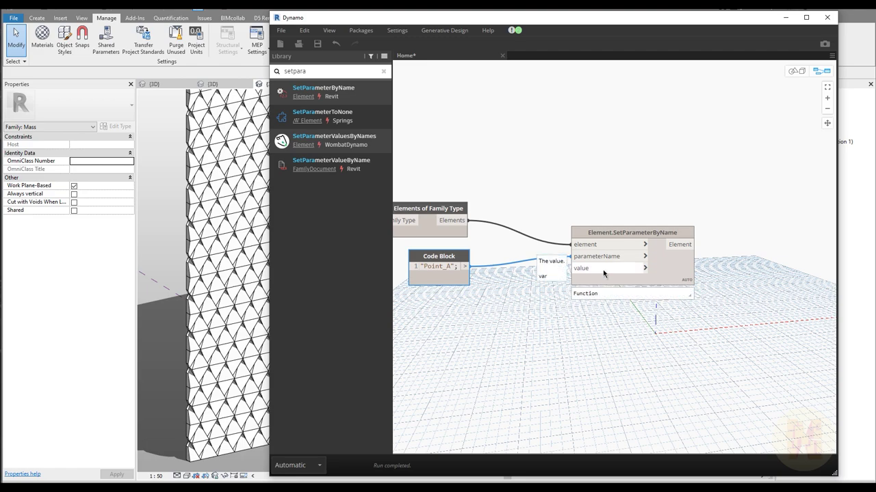
pyautogui.moveTo(572, 309); pyautogui.dragTo(540, 260, button='middle')
pyautogui.moveTo(593, 194); pyautogui.dragTo(667, 189)
pyautogui.moveTo(510, 289); pyautogui.dragTo(551, 265, button='middle')
# Step: Search the node library for rand to list the randomising nodes
pyautogui.doubleClick(331, 74)
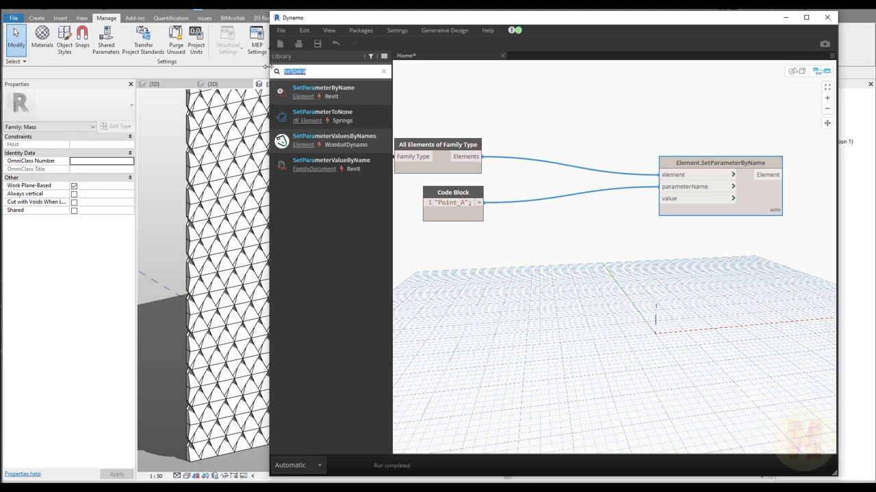
pyautogui.write('f')
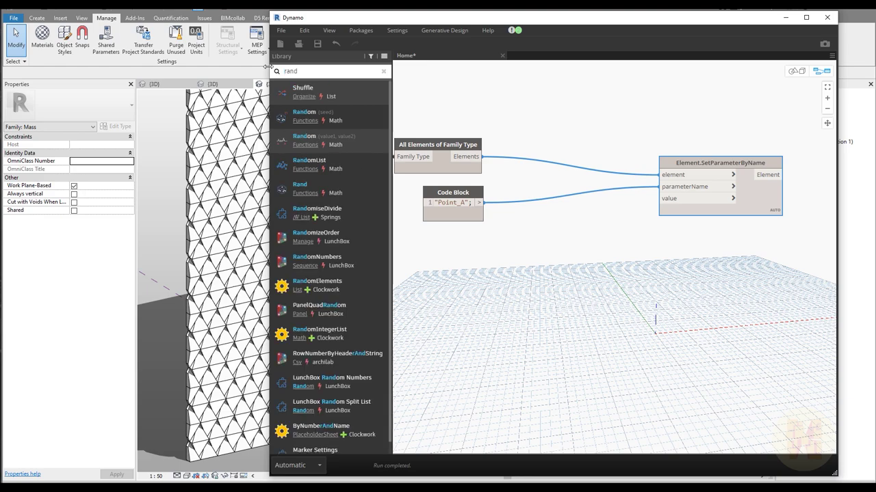
pyautogui.click(363, 140)
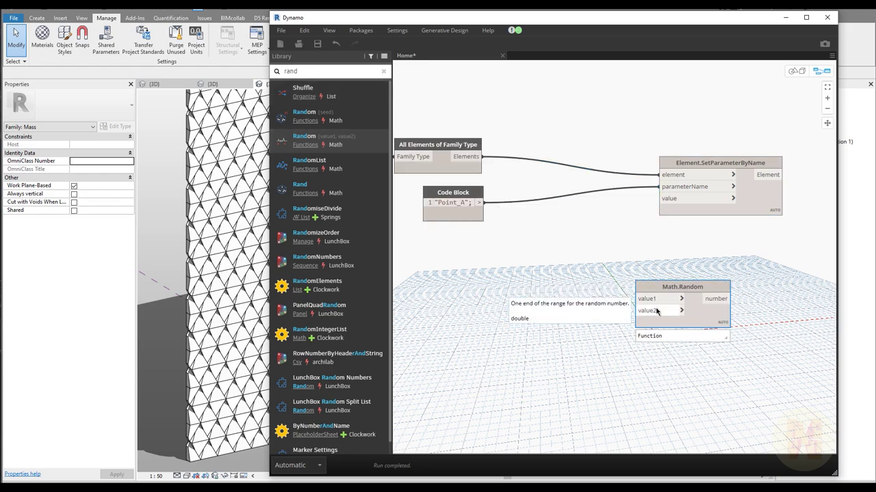
pyautogui.moveTo(709, 316); pyautogui.dragTo(707, 318)
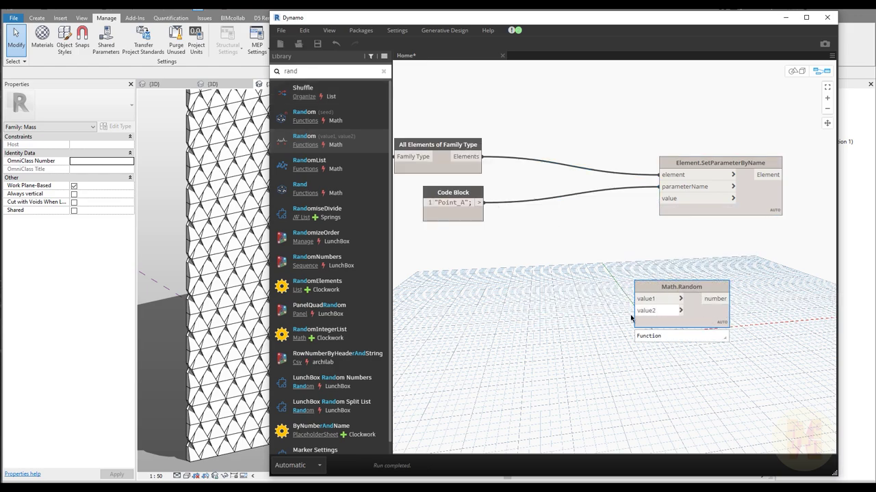
pyautogui.press('Delete')
# Step: Add a List.Shuffle node and a Math.RandomIntegerList node below Element.SetParameterByName
pyautogui.moveTo(365, 224)
pyautogui.scroll(-1, 364, 225)
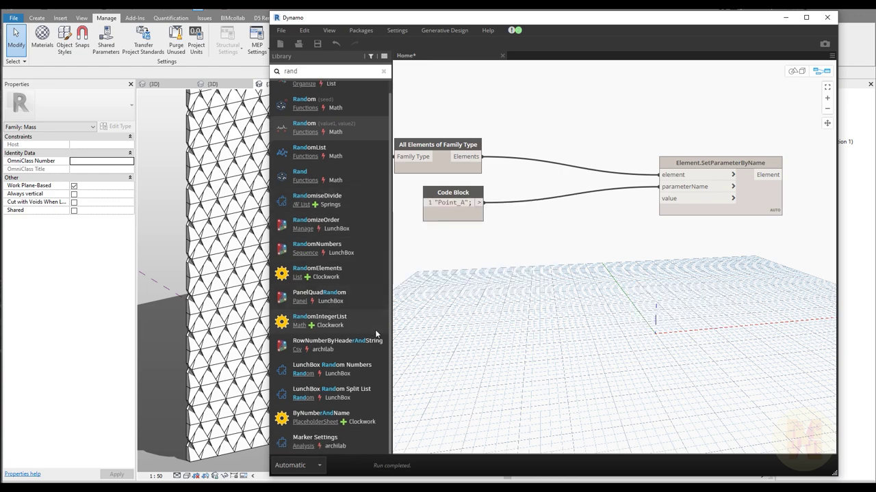
pyautogui.scroll(1, 331, 101)
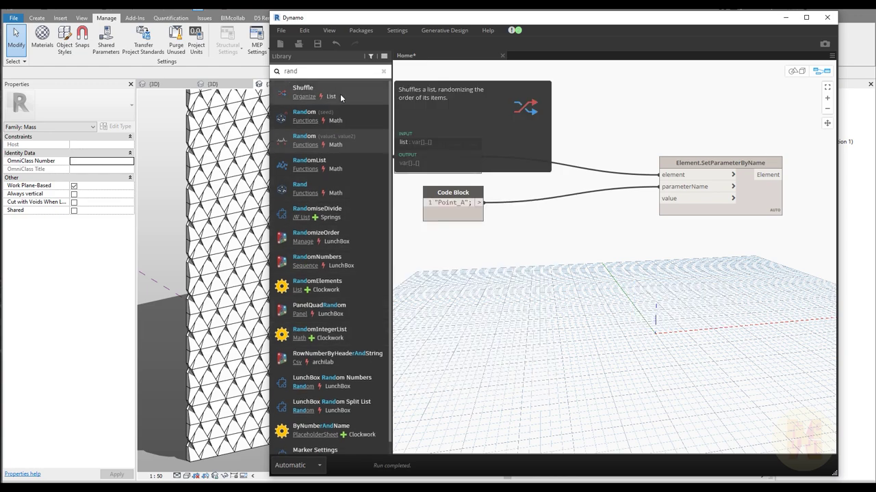
pyautogui.click(331, 101)
pyautogui.moveTo(647, 263); pyautogui.dragTo(684, 319)
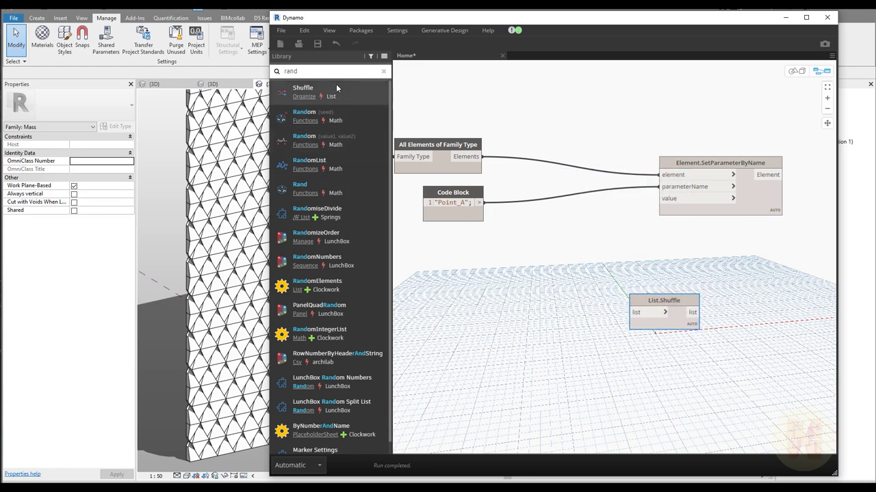
pyautogui.click(320, 331)
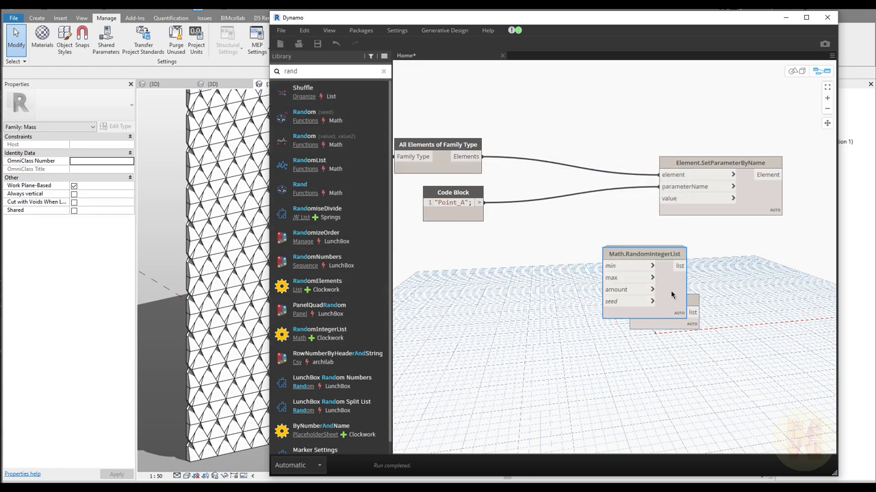
# Step: Arrange Math.RandomIntegerList and List.Shuffle side by side below Element.SetParameterByName
pyautogui.moveTo(648, 249); pyautogui.dragTo(545, 273)
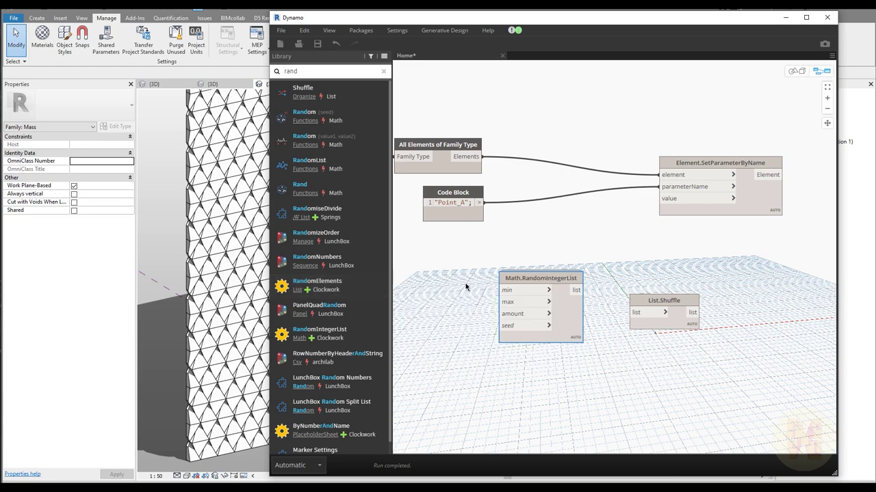
pyautogui.moveTo(644, 299); pyautogui.dragTo(626, 272)
pyautogui.moveTo(569, 280); pyautogui.dragTo(578, 277)
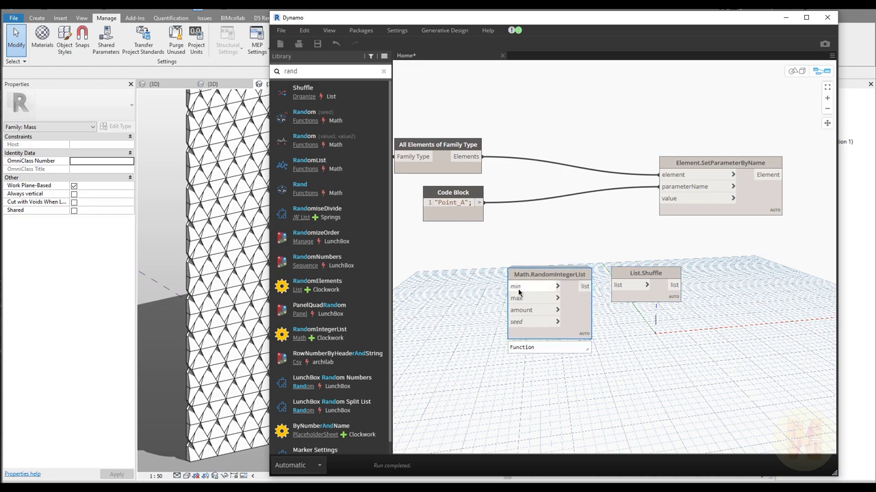
pyautogui.moveTo(465, 300); pyautogui.dragTo(507, 288, button='middle')
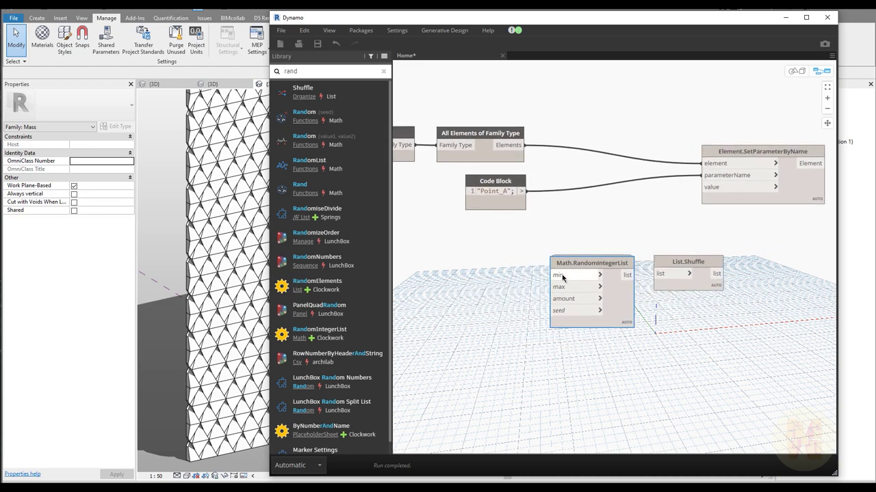
# Step: Add a Code Block with the lines 10 and 150 and connect them to Math.RandomIntegerList's min and max inputs
pyautogui.doubleClick(494, 281)
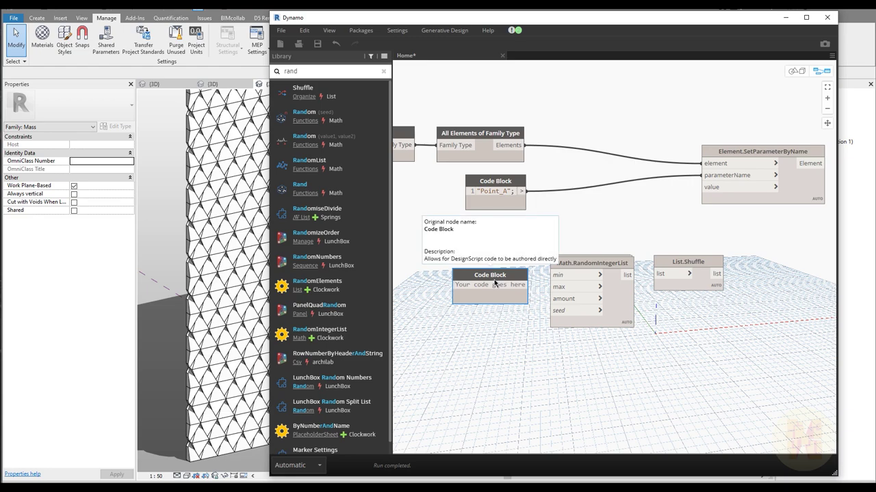
pyautogui.write('1')
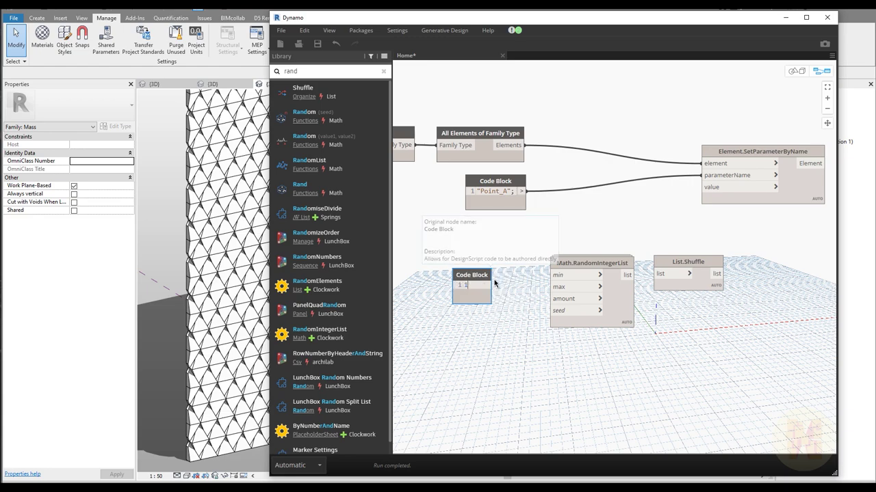
pyautogui.write('0;')
pyautogui.press('Return')
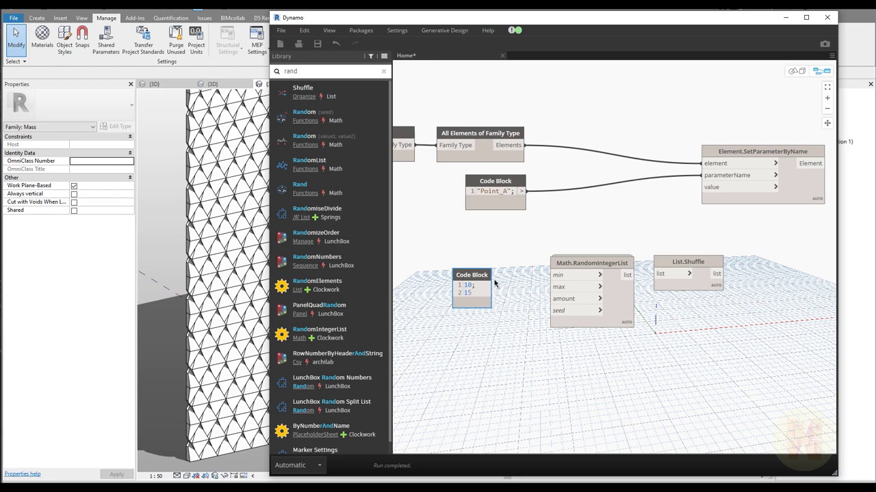
pyautogui.write('150;')
pyautogui.press('Return')
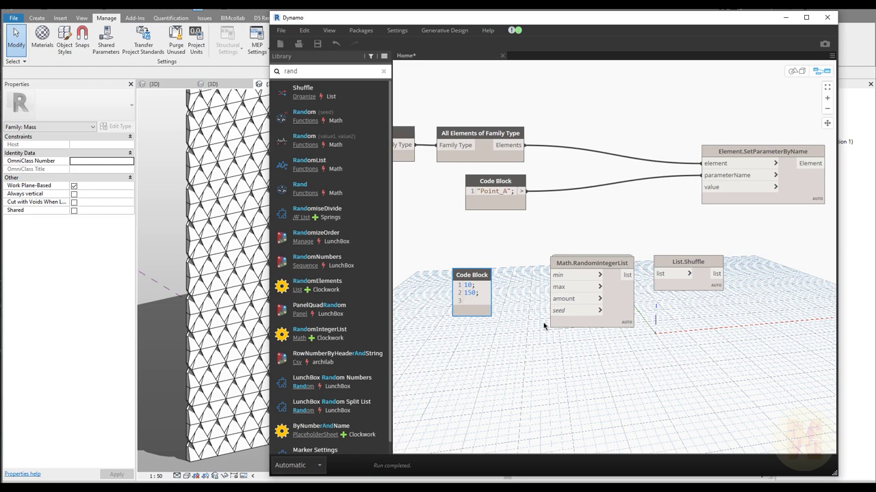
pyautogui.click(531, 350)
pyautogui.moveTo(488, 284); pyautogui.dragTo(554, 286)
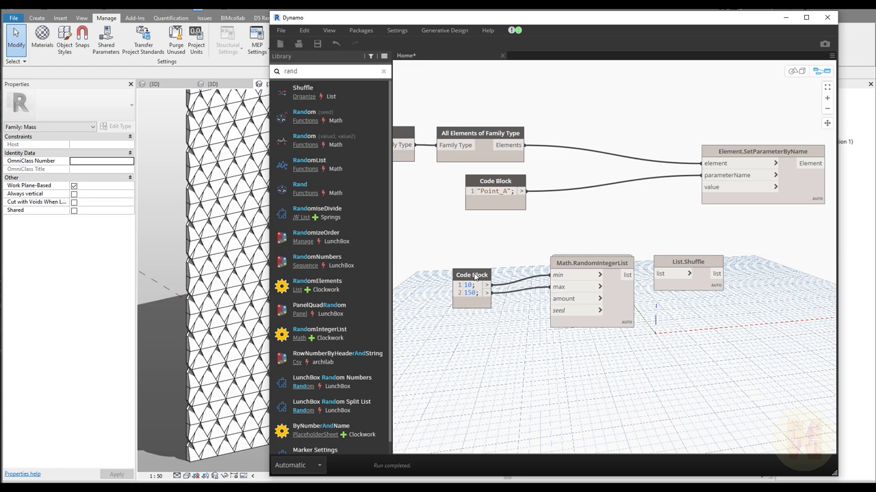
pyautogui.moveTo(476, 277); pyautogui.dragTo(499, 268)
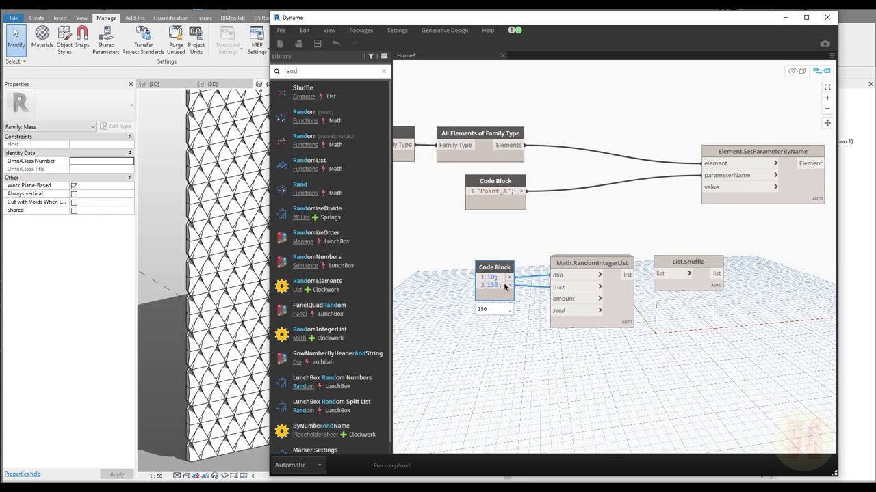
# Step: Add a third line with 50 to the number Code Block and connect it to Math.RandomIntegerList's amount input
pyautogui.doubleClick(503, 286)
pyautogui.press('Return')
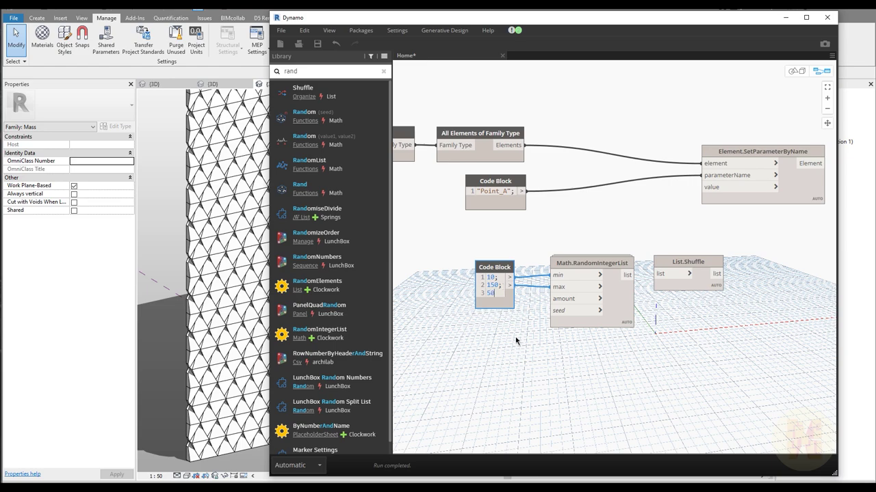
pyautogui.write('50')
pyautogui.click(516, 340)
pyautogui.moveTo(510, 293); pyautogui.dragTo(553, 299)
# Step: Examine the values generated by Math.RandomIntegerList down to the end of its preview list
pyautogui.moveTo(612, 334)
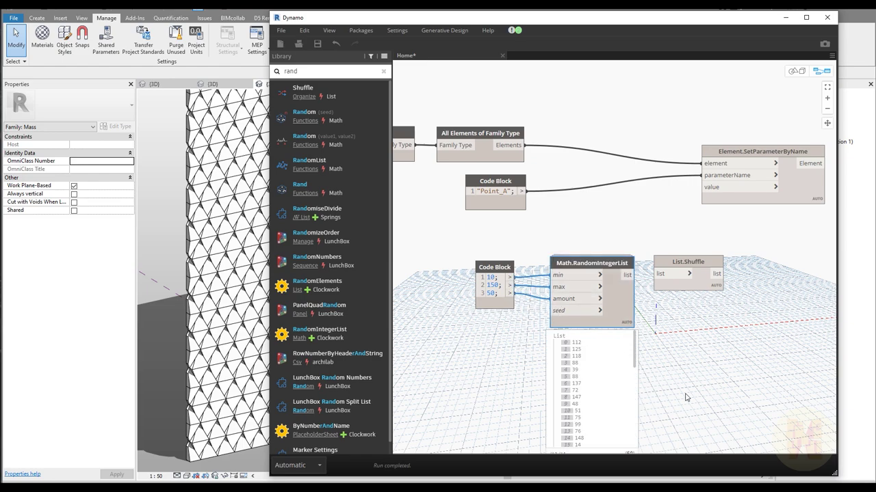
pyautogui.moveTo(622, 394); pyautogui.dragTo(564, 307, button='middle')
pyautogui.moveTo(577, 272); pyautogui.dragTo(574, 359)
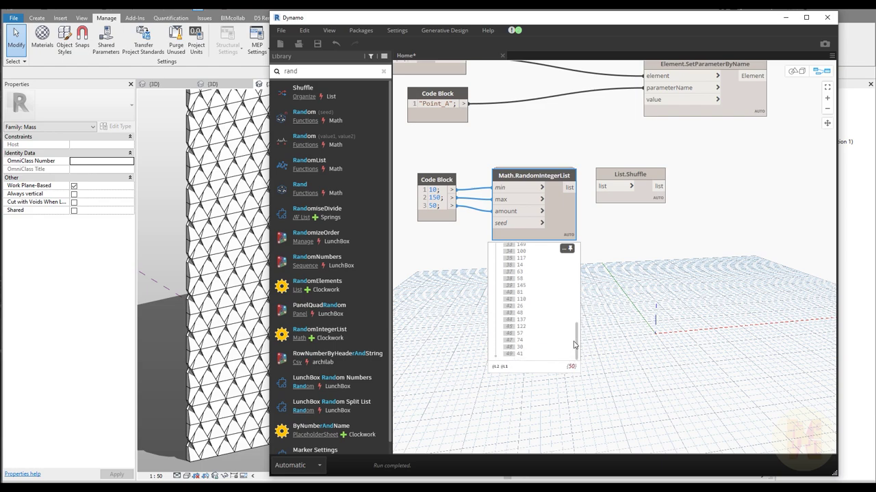
pyautogui.moveTo(575, 346); pyautogui.dragTo(578, 363)
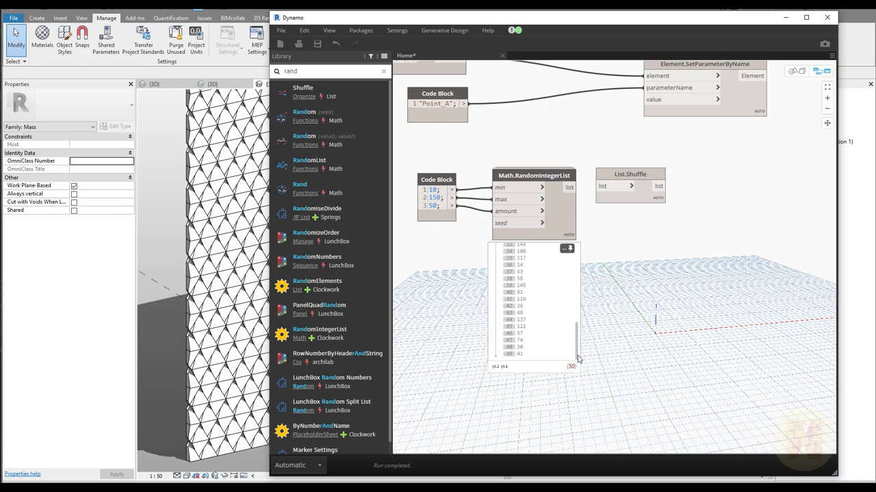
pyautogui.moveTo(610, 239); pyautogui.dragTo(570, 275, button='middle')
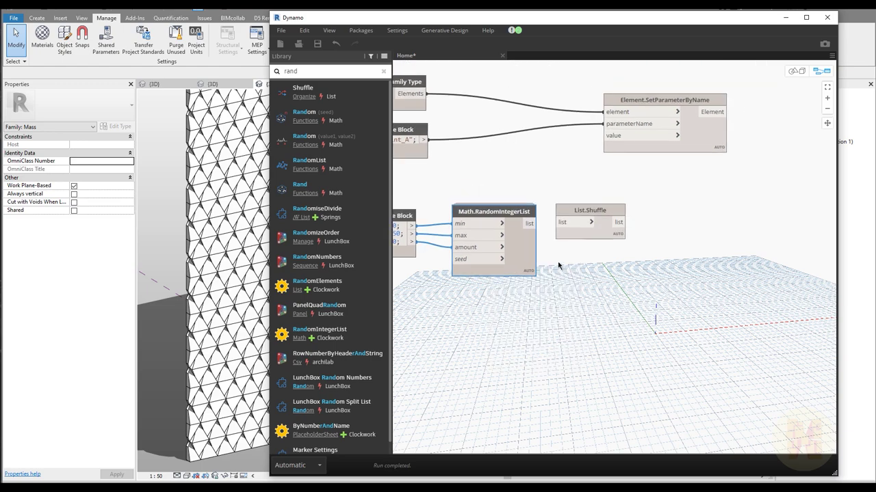
# Step: Move List.Shuffle farther from Math.RandomIntegerList, and compare the random list's length with the output of All Elements of Family Type
pyautogui.moveTo(571, 216); pyautogui.dragTo(662, 215)
pyautogui.moveTo(575, 250); pyautogui.dragTo(602, 250, button='middle')
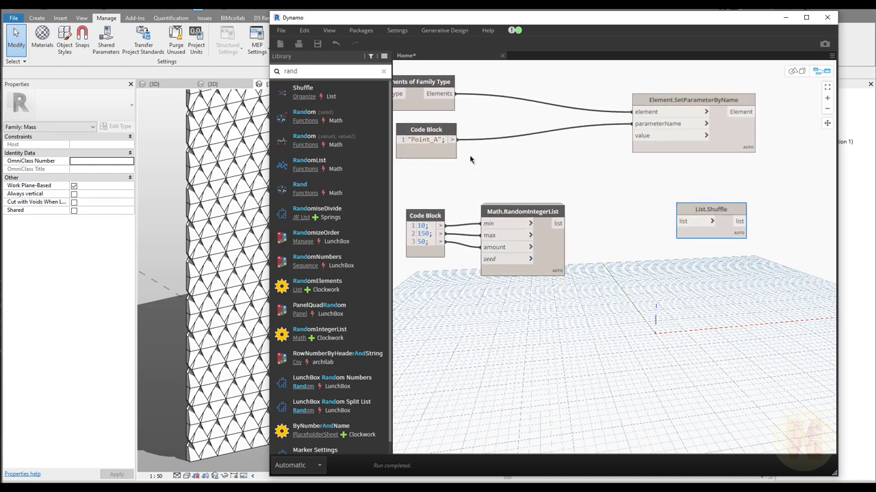
pyautogui.moveTo(472, 142); pyautogui.dragTo(508, 170, button='middle')
pyautogui.moveTo(484, 138); pyautogui.dragTo(527, 132, button='middle')
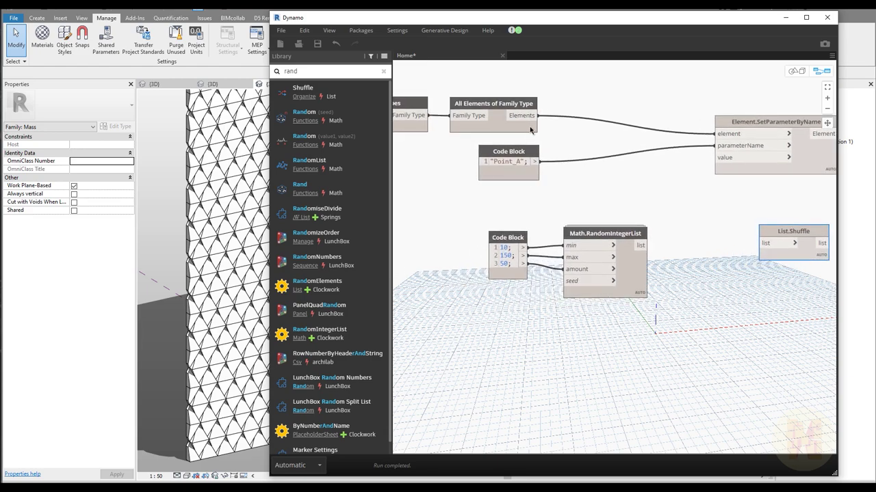
pyautogui.moveTo(530, 140)
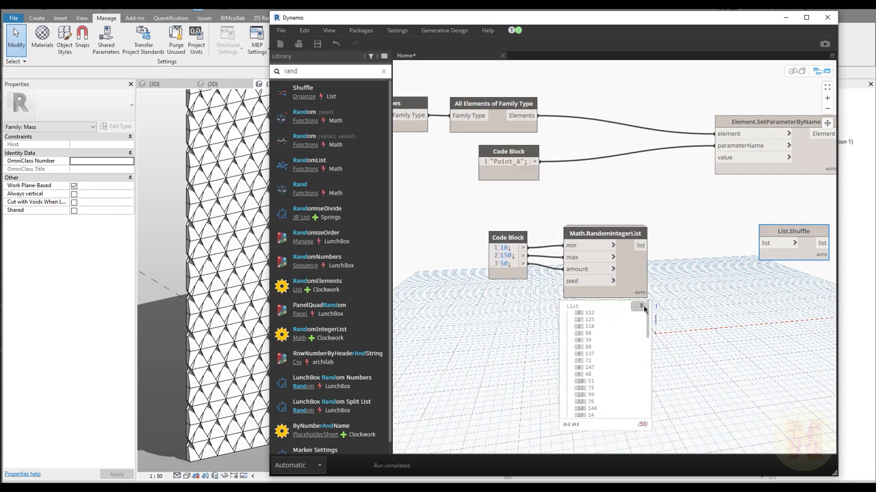
pyautogui.moveTo(706, 311); pyautogui.dragTo(614, 308, button='middle')
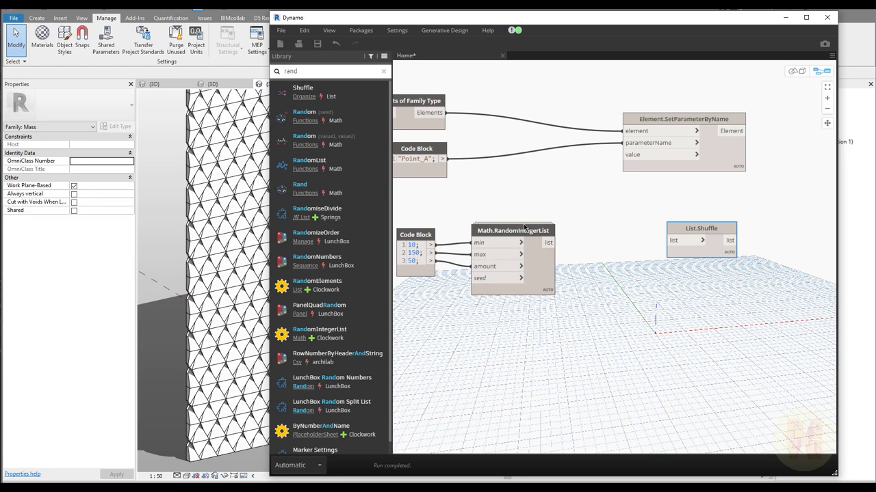
pyautogui.moveTo(504, 189); pyautogui.dragTo(543, 210, button='middle')
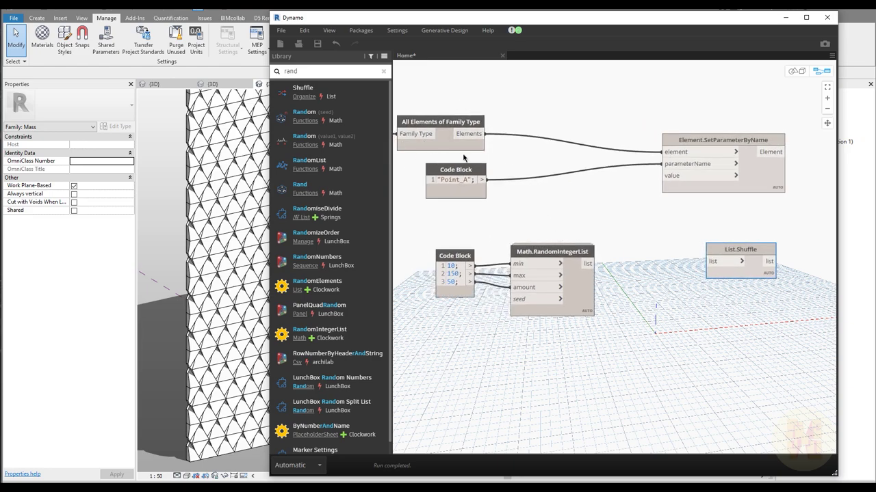
pyautogui.moveTo(655, 253); pyautogui.dragTo(602, 226, button='middle')
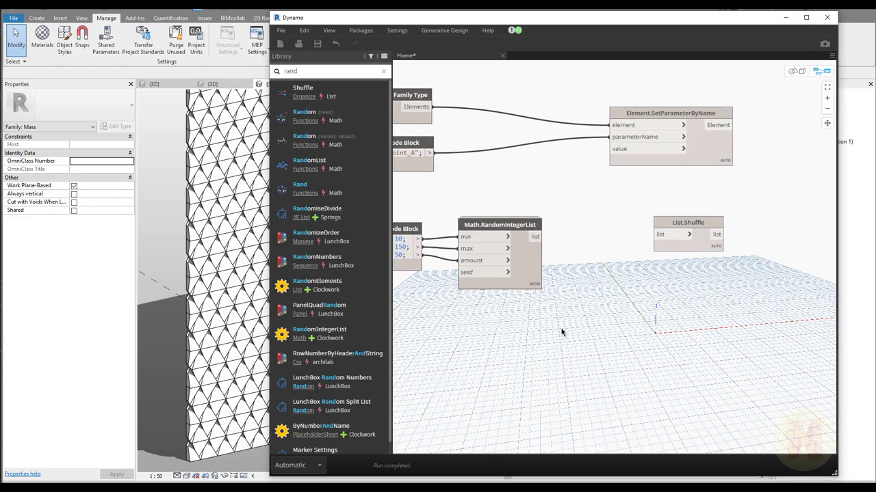
pyautogui.moveTo(563, 328); pyautogui.dragTo(591, 352, button='middle')
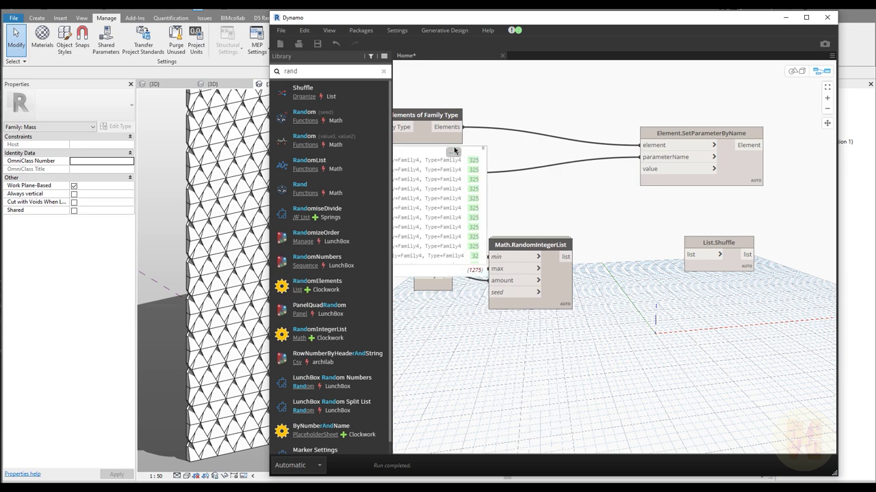
pyautogui.moveTo(681, 335); pyautogui.dragTo(602, 338, button='middle')
# Step: Add a List.OfRepeatedItem node below List.Shuffle and connect Math.RandomIntegerList's list output to its item input
pyautogui.moveTo(622, 242); pyautogui.dragTo(635, 244)
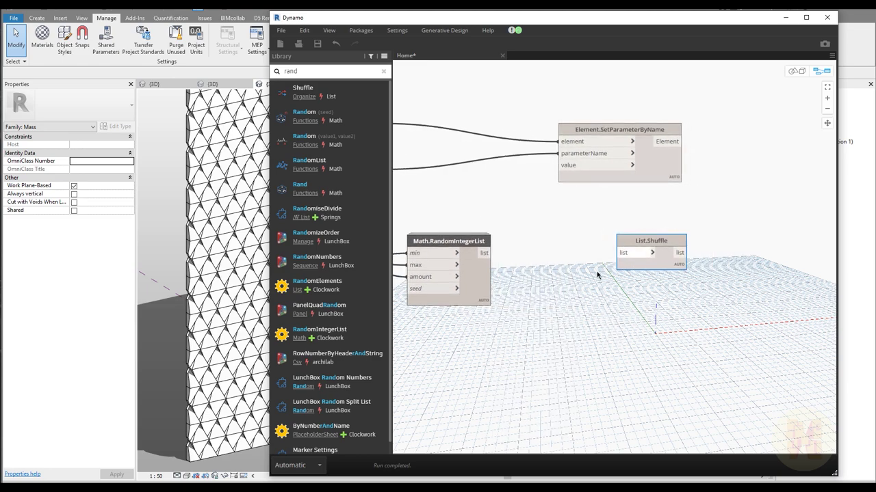
pyautogui.moveTo(634, 244); pyautogui.dragTo(682, 245, button='middle')
pyautogui.rightClick(605, 353)
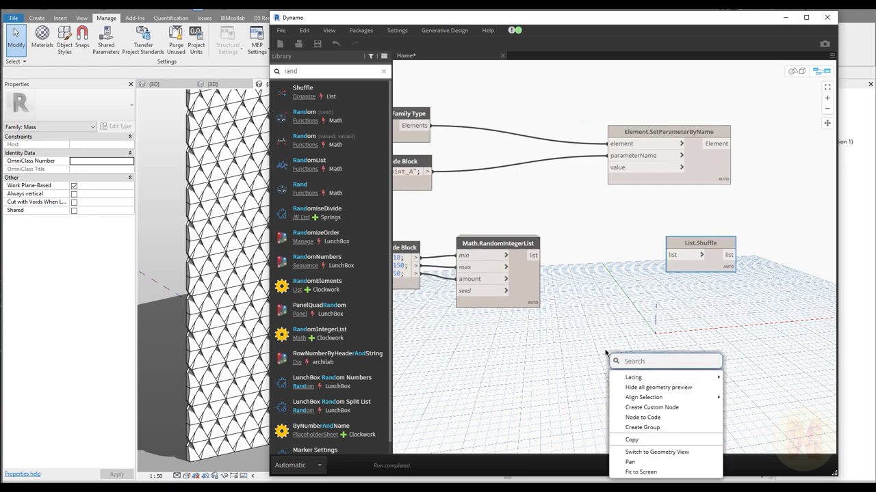
pyautogui.write('repe')
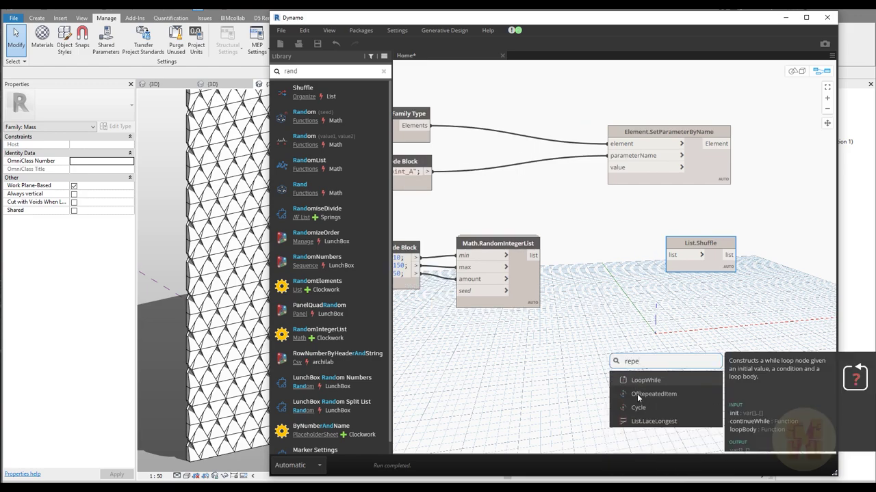
pyautogui.click(654, 396)
pyautogui.moveTo(669, 394); pyautogui.dragTo(624, 345)
pyautogui.click(534, 255)
pyautogui.click(587, 357)
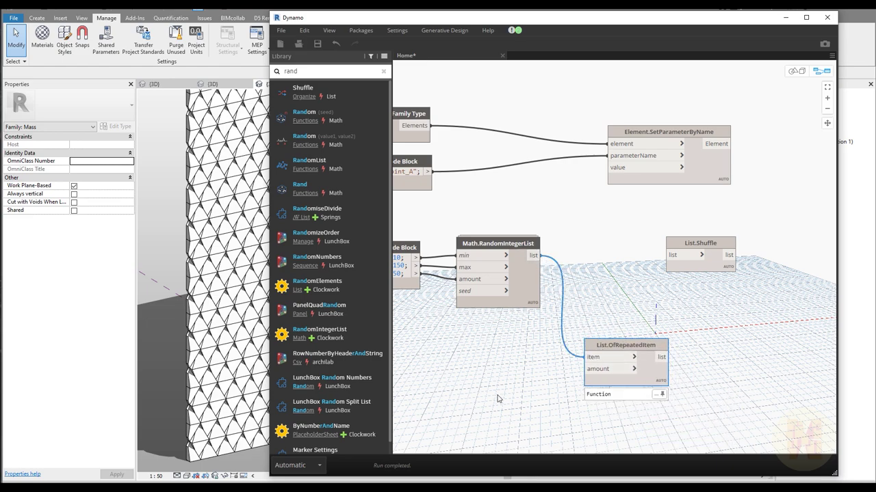
# Step: Add a List.Count node beside List.OfRepeatedItem and remove the mistaken "coun;" Code Block
pyautogui.moveTo(496, 398); pyautogui.dragTo(536, 391, button='middle')
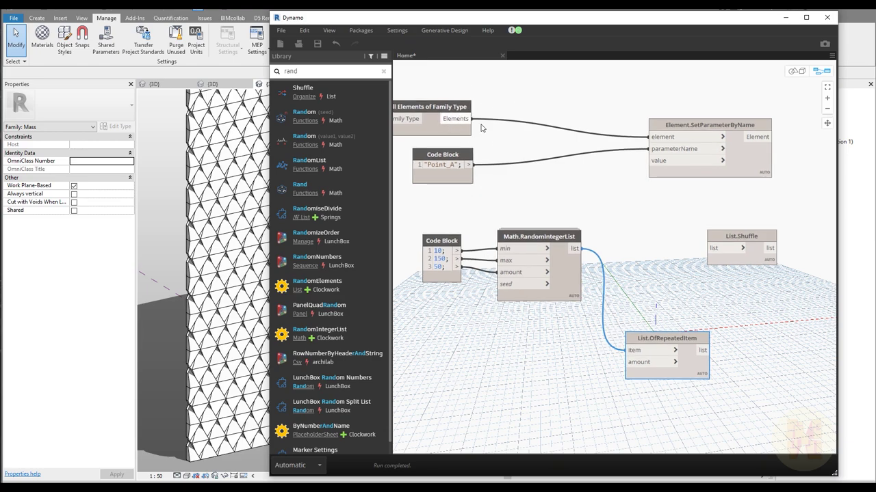
pyautogui.doubleClick(545, 404)
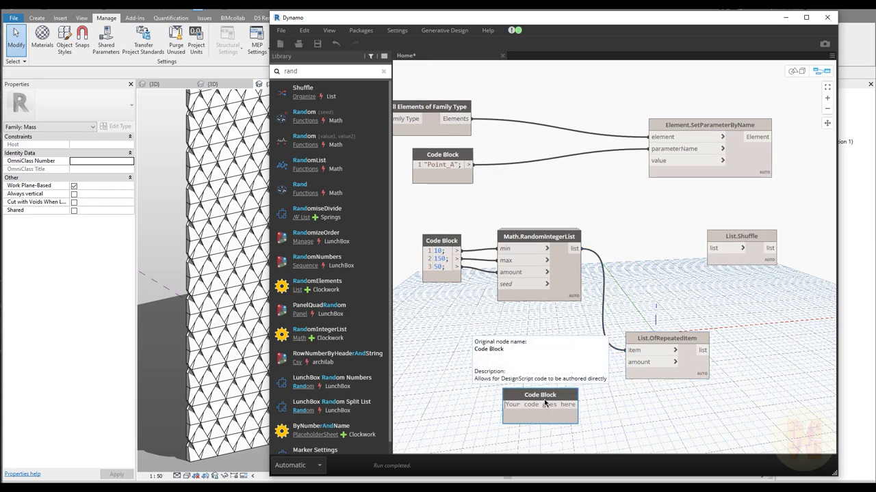
pyautogui.write('coun;')
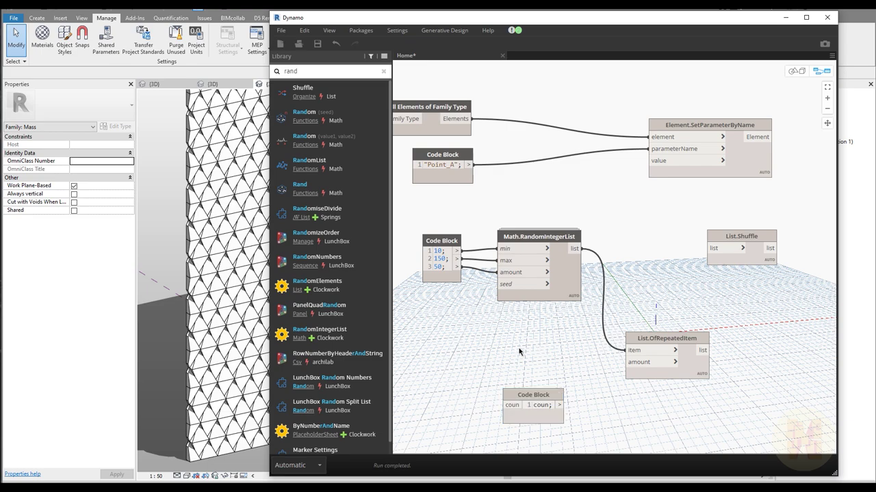
pyautogui.rightClick(517, 351)
pyautogui.write('coun')
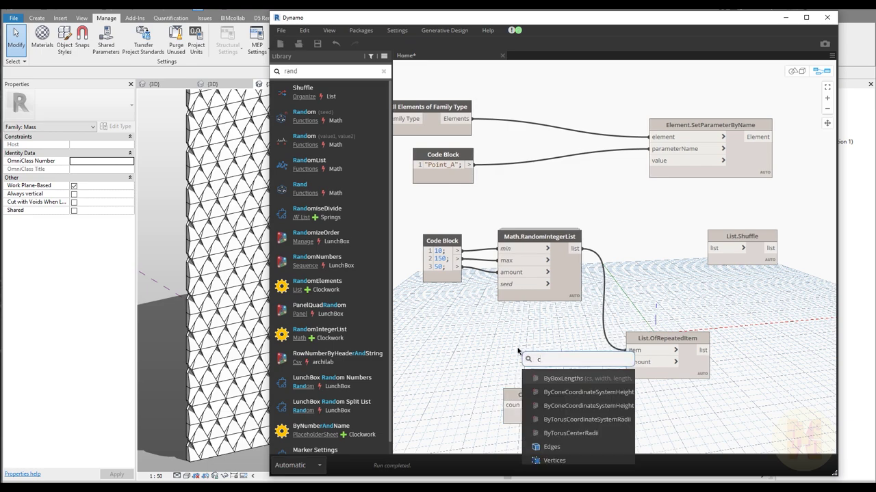
pyautogui.press('Down')
pyautogui.press('Down')
pyautogui.press('Down')
pyautogui.press('Return')
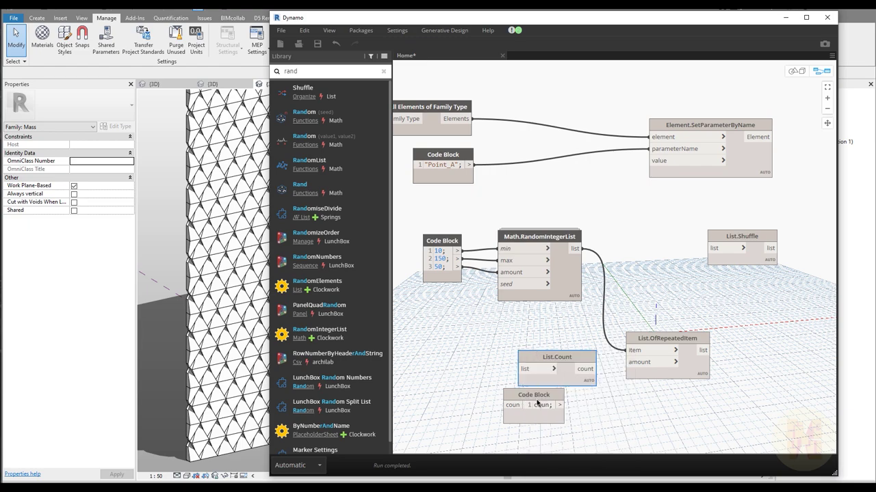
pyautogui.hotkey('ctrl', 'z')
# Step: Connect Elements to List.Count's list input and its count to List.OfRepeatedItem's amount, spacing the two nodes farther apart
pyautogui.click(472, 119)
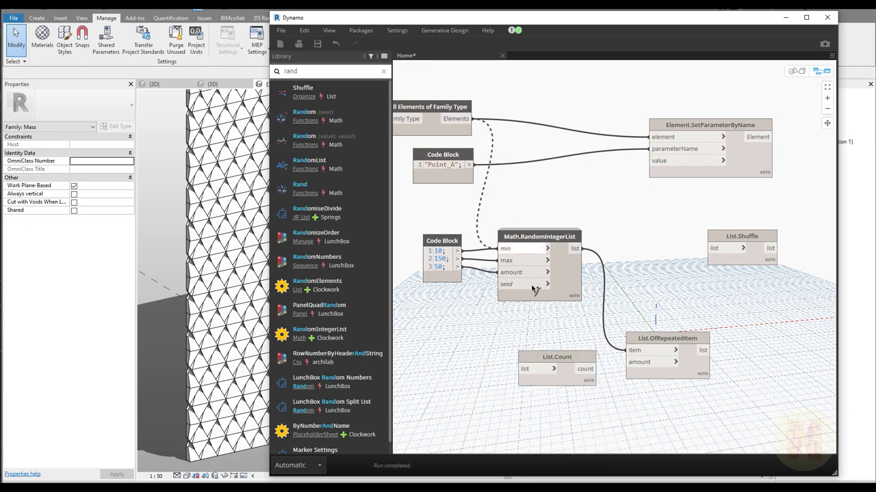
pyautogui.click(526, 366)
pyautogui.click(594, 369)
pyautogui.click(628, 362)
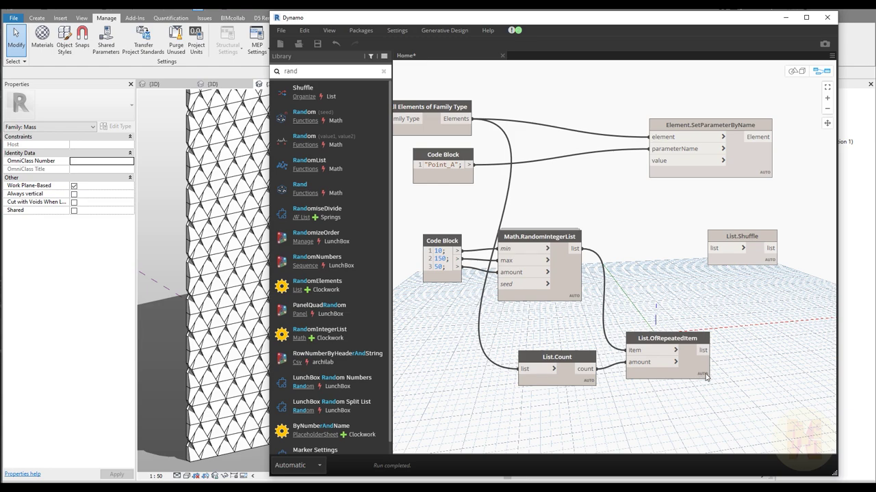
pyautogui.moveTo(706, 377); pyautogui.dragTo(579, 310, button='middle')
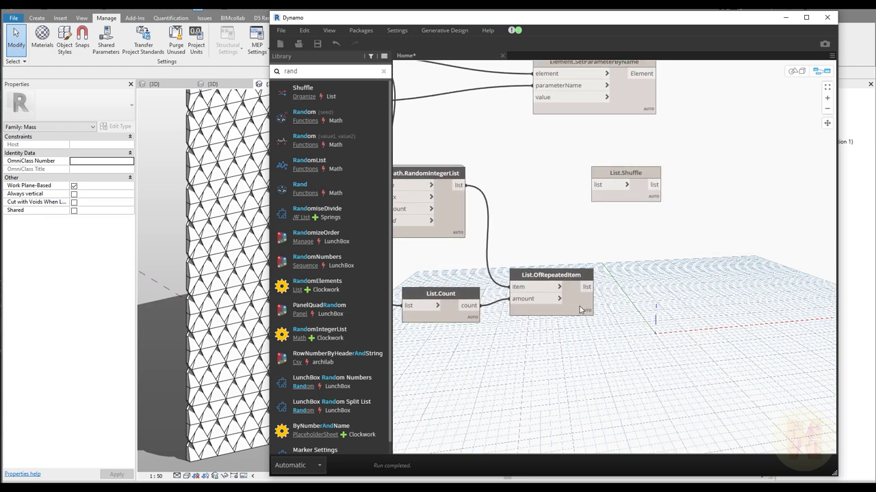
pyautogui.moveTo(578, 310); pyautogui.dragTo(627, 309)
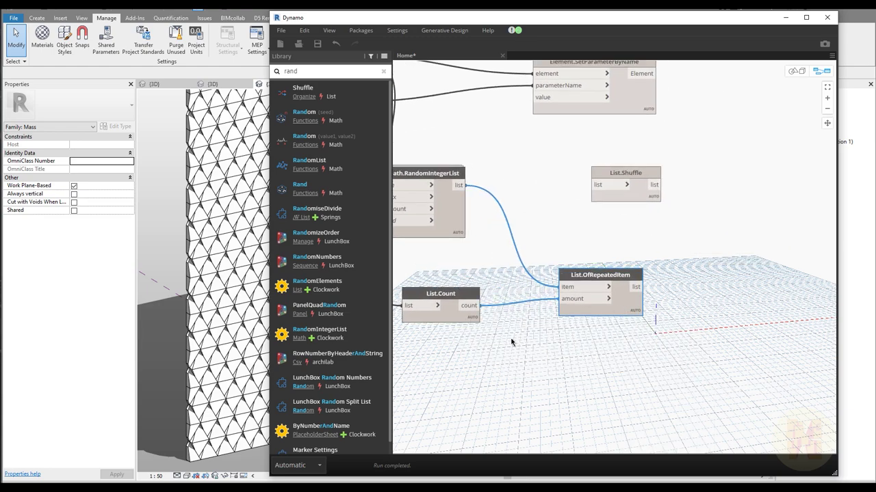
pyautogui.moveTo(511, 342); pyautogui.dragTo(606, 353, button='middle')
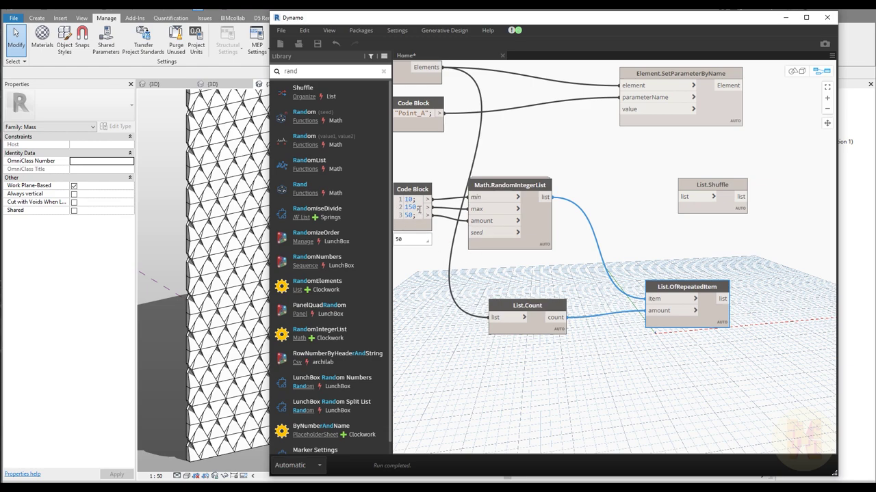
# Step: Add an x/y Code Block between List.Count and List.OfRepeatedItem, wiring count to x, the 50 output to y, and its result to amount
pyautogui.doubleClick(600, 348)
pyautogui.write('x')
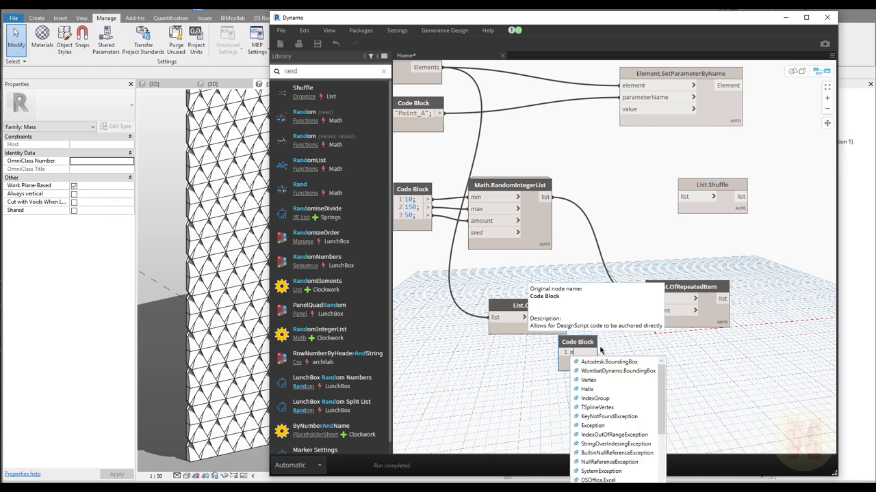
pyautogui.write('/y')
pyautogui.click(636, 324)
pyautogui.moveTo(578, 342); pyautogui.dragTo(597, 294)
pyautogui.moveTo(551, 320); pyautogui.dragTo(581, 304)
pyautogui.moveTo(429, 216); pyautogui.dragTo(646, 311)
# Step: Compare the List.OfRepeatedItem output with the element list from All Elements of Family Type, checking list structure and length
pyautogui.click(725, 323)
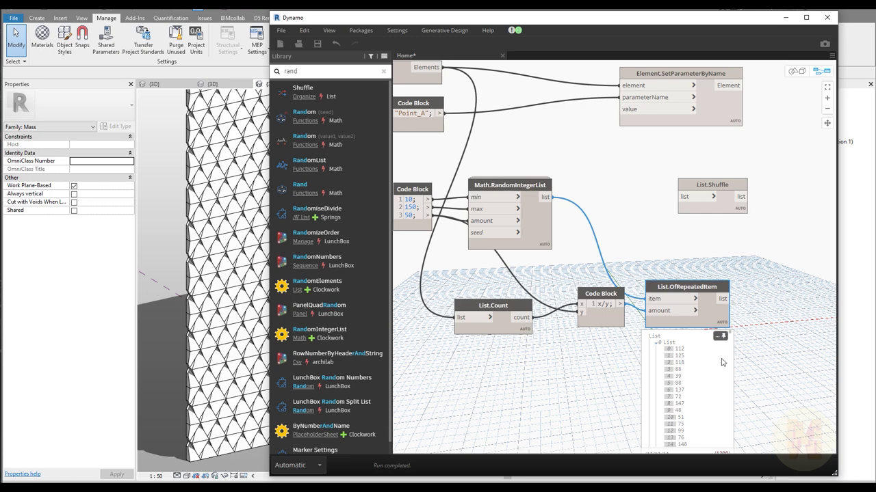
pyautogui.moveTo(602, 205); pyautogui.dragTo(623, 308, button='middle')
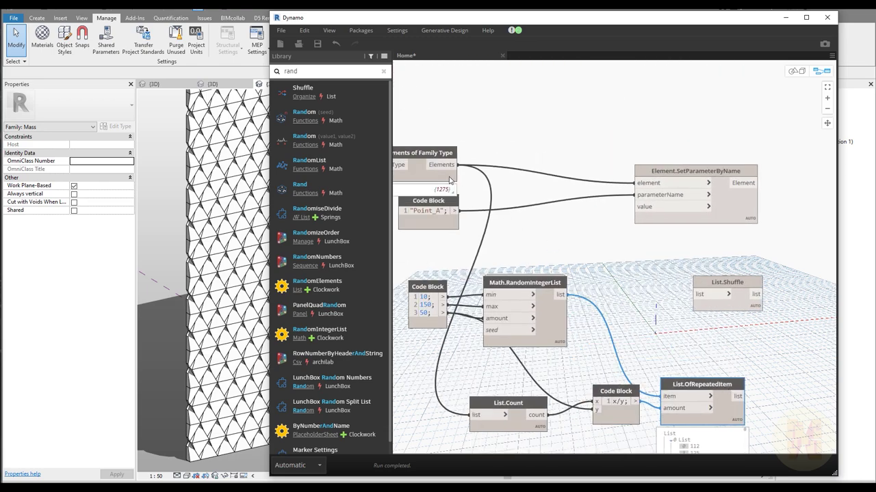
pyautogui.moveTo(456, 181); pyautogui.dragTo(572, 168, button='middle')
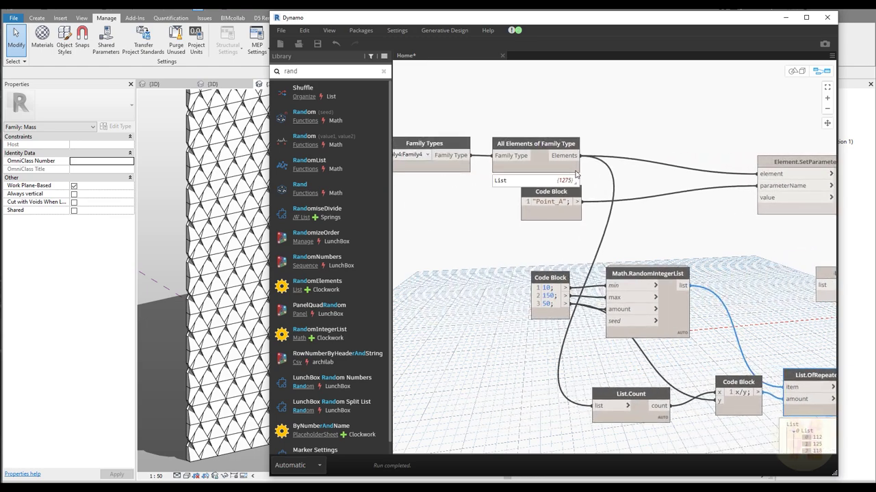
pyautogui.click(573, 179)
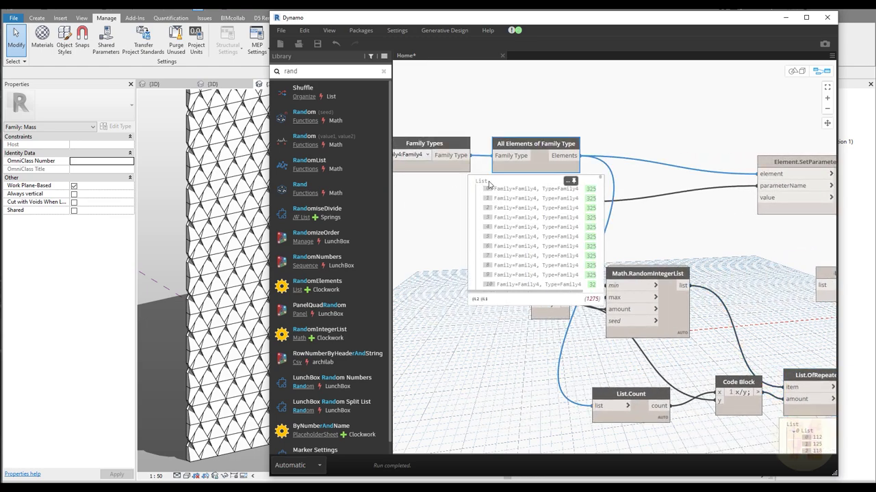
pyautogui.moveTo(784, 436); pyautogui.dragTo(588, 328, button='middle')
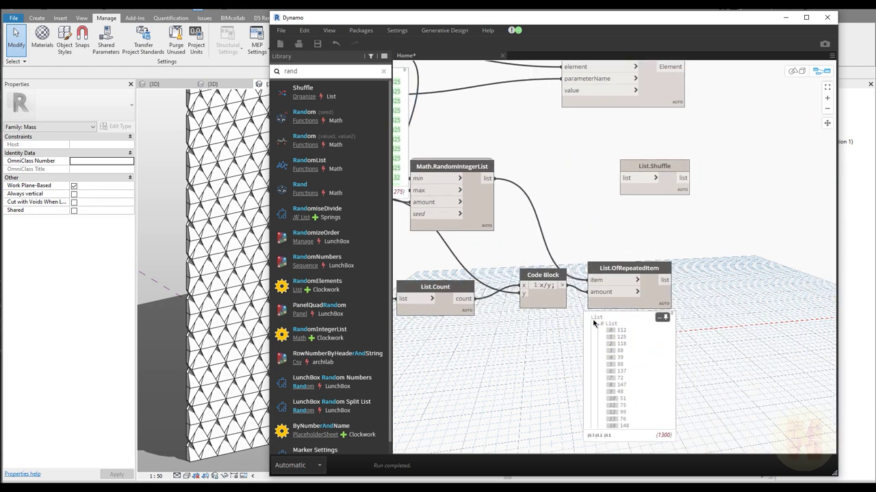
pyautogui.scroll(-5, 674, 341)
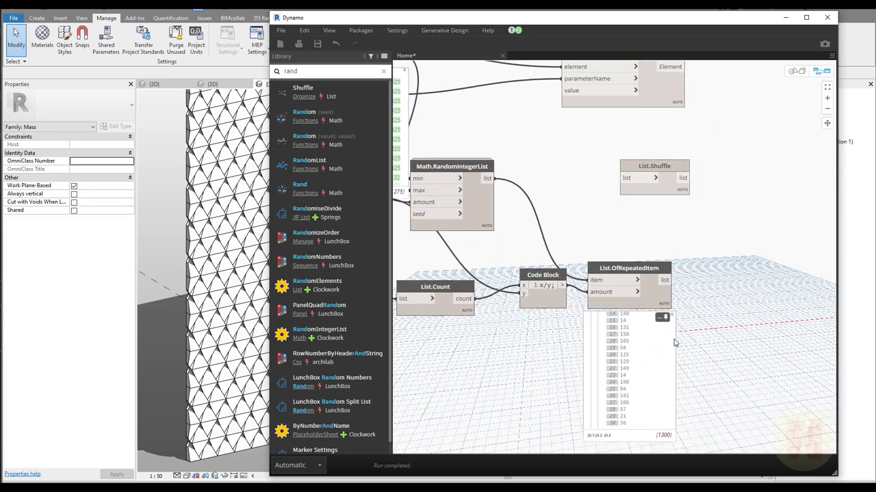
pyautogui.scroll(-3, 674, 323)
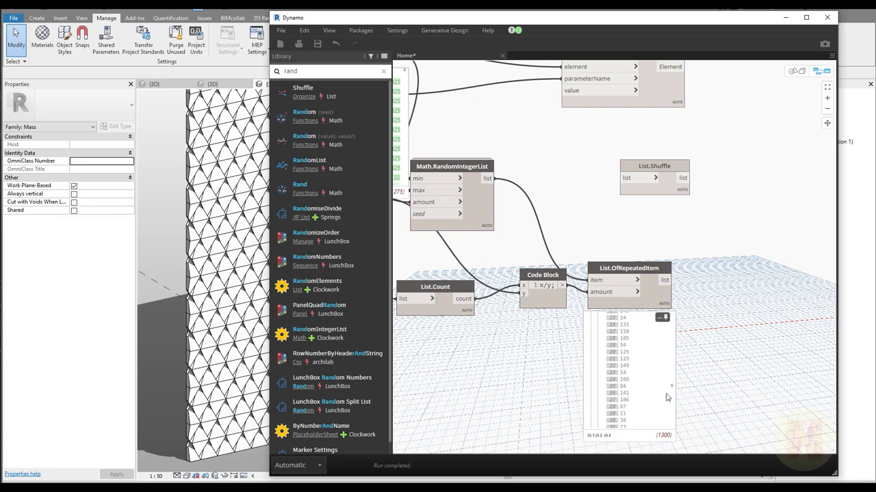
pyautogui.scroll(7, 667, 383)
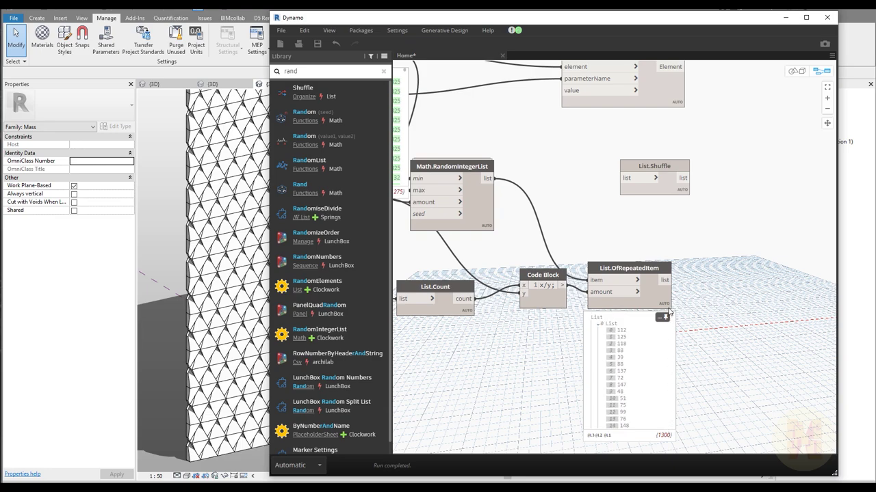
# Step: Add a List.Flatten node beside List.OfRepeatedItem, connect the repeated list to its list input, and keep its output preview open
pyautogui.moveTo(739, 307); pyautogui.dragTo(615, 284, button='middle')
pyautogui.rightClick(629, 325)
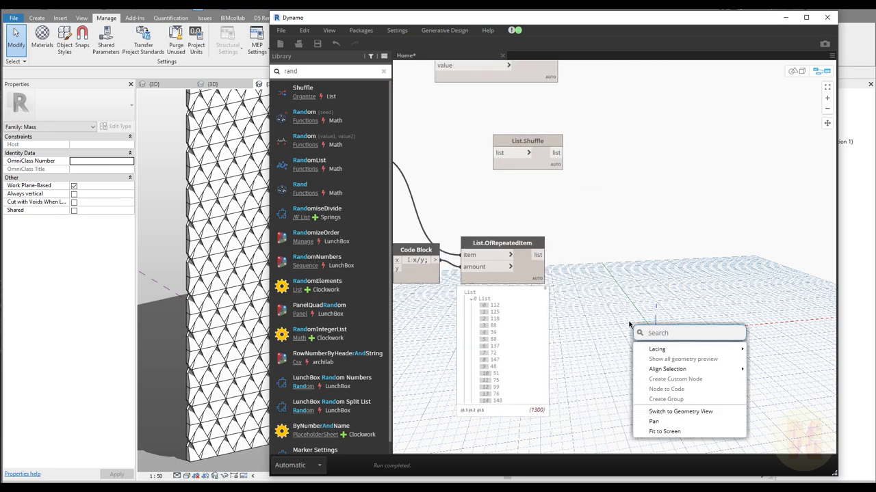
pyautogui.write('fla')
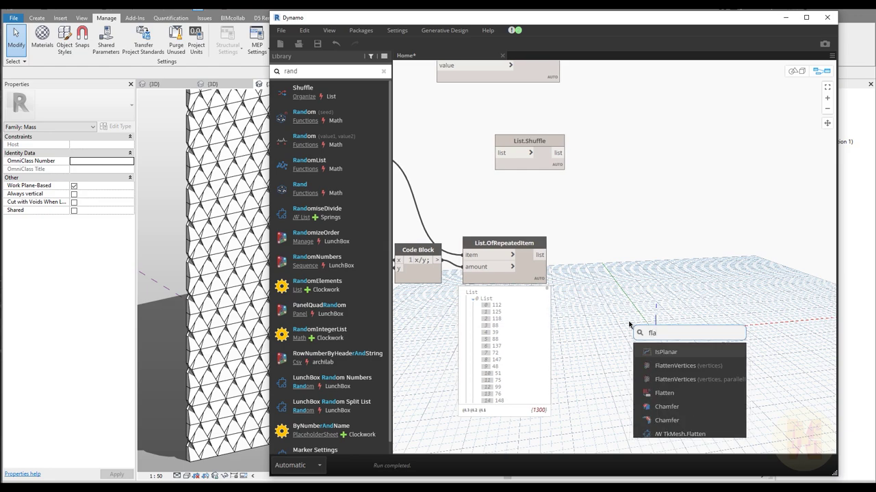
pyautogui.click(663, 393)
pyautogui.click(540, 255)
pyautogui.click(683, 411)
pyautogui.moveTo(752, 438); pyautogui.dragTo(649, 289)
pyautogui.moveTo(645, 298)
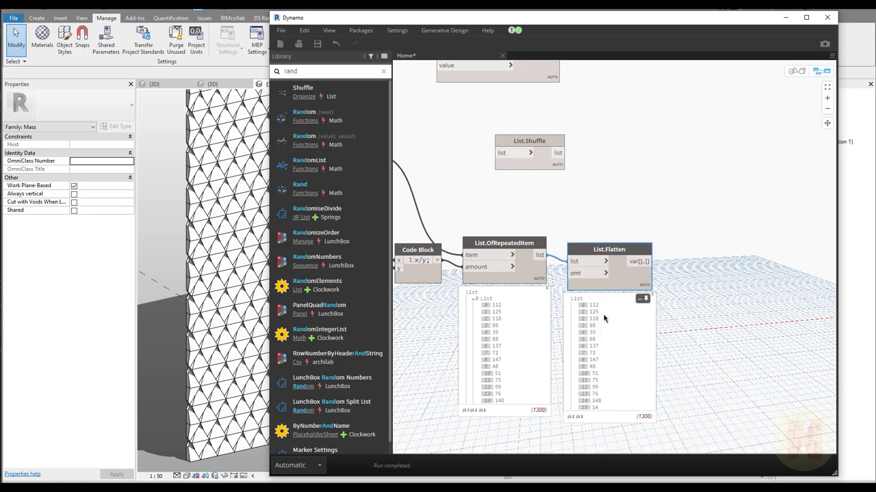
# Step: Check the flattened list, and place List.Shuffle beside List.Flatten with the flattened output connected to its list input
pyautogui.moveTo(656, 304); pyautogui.dragTo(652, 409)
pyautogui.moveTo(647, 262); pyautogui.dragTo(700, 250)
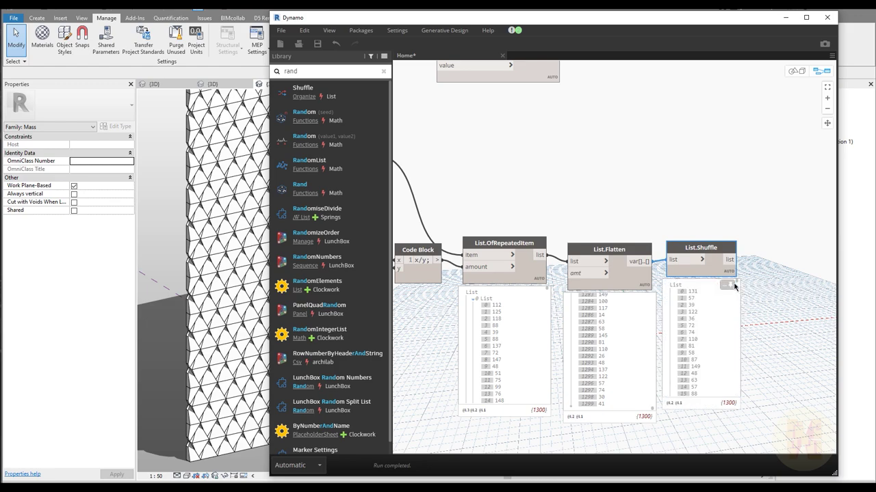
pyautogui.scroll(5, 636, 369)
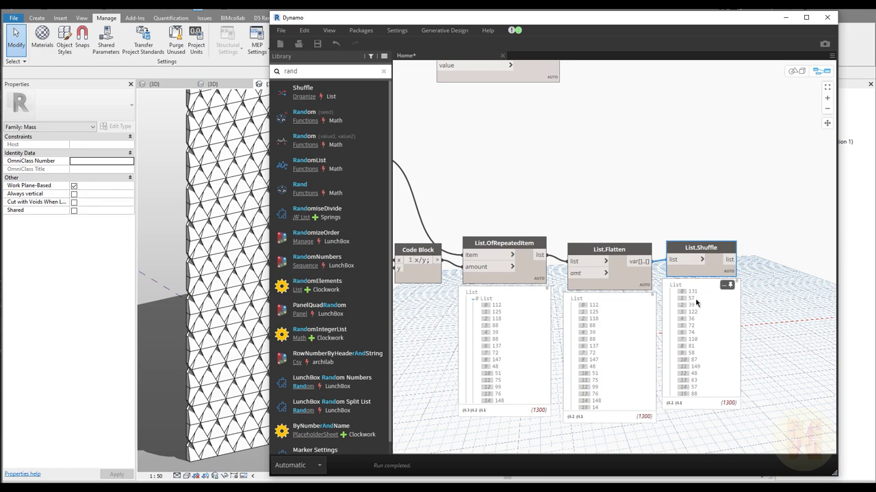
# Step: Move Element.SetParameterByName beyond List.Shuffle, and shift the Dynamo window aside to expose more of the Revit facade view
pyautogui.scroll(-5, 657, 307)
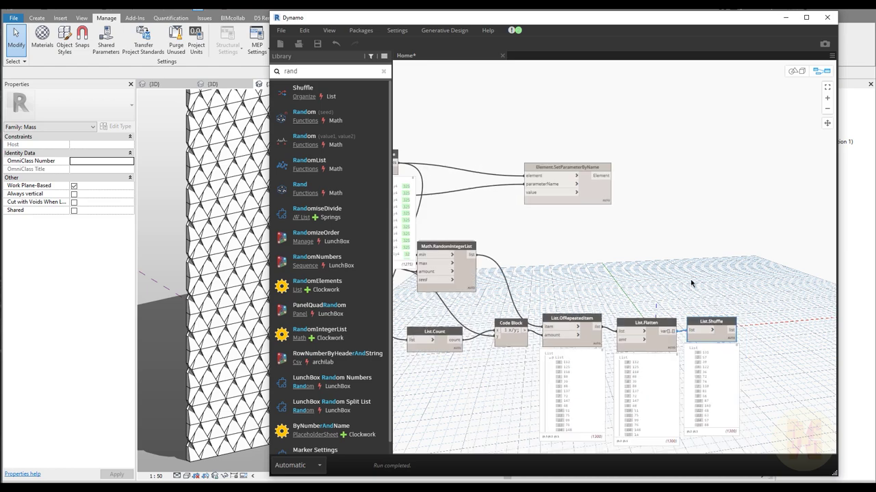
pyautogui.moveTo(602, 217); pyautogui.dragTo(821, 216)
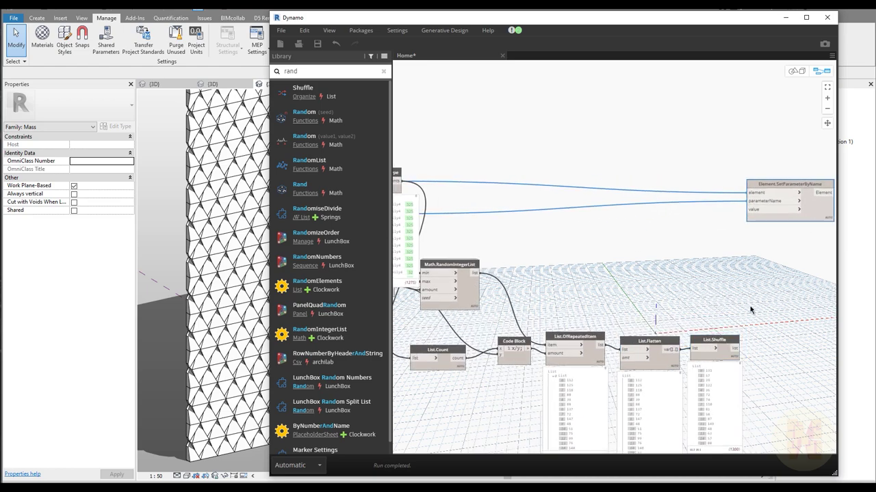
pyautogui.moveTo(775, 290); pyautogui.dragTo(571, 270, button='middle')
pyautogui.moveTo(356, 17); pyautogui.dragTo(490, 17)
pyautogui.moveTo(547, 236); pyautogui.dragTo(478, 212, button='middle')
# Step: Set execution to Manual, and run the graph with List.Shuffle's list connected to Element.SetParameterByName's value input
pyautogui.click(454, 470)
pyautogui.click(422, 482)
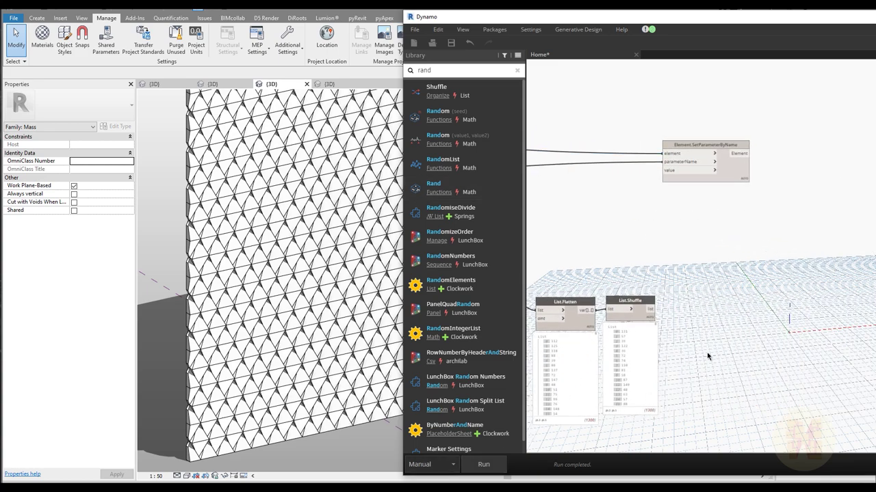
pyautogui.click(650, 309)
pyautogui.click(664, 171)
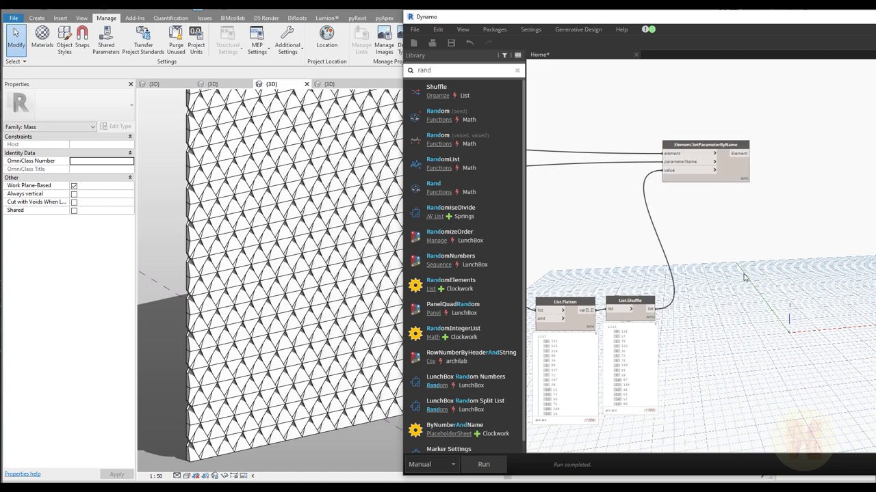
pyautogui.click(482, 465)
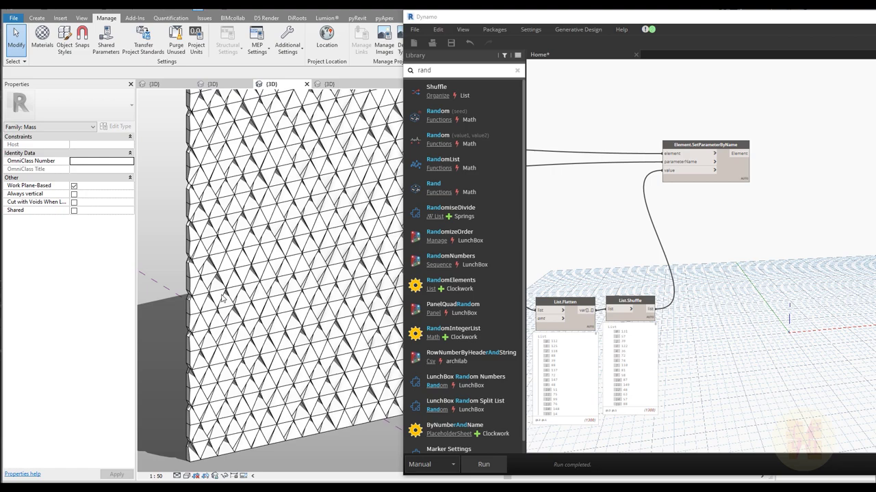
# Step: Examine the facade's panels in the Revit 3D view for variation produced by the random Point_A values
pyautogui.keyDown('shift'); pyautogui.moveTo(232, 345); pyautogui.dragTo(300, 288, button='middle'); pyautogui.keyUp('shift')
pyautogui.scroll(3, 322, 342)
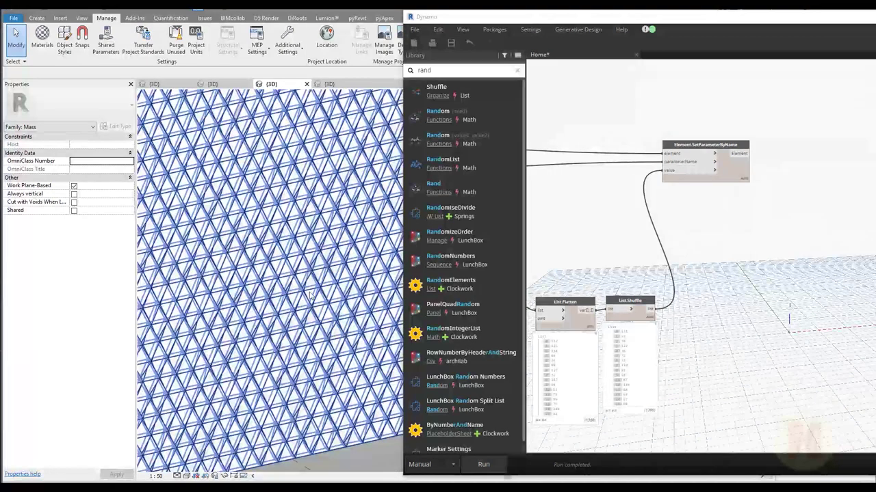
pyautogui.moveTo(381, 469); pyautogui.dragTo(287, 424, button='middle')
pyautogui.scroll(-5, 307, 296)
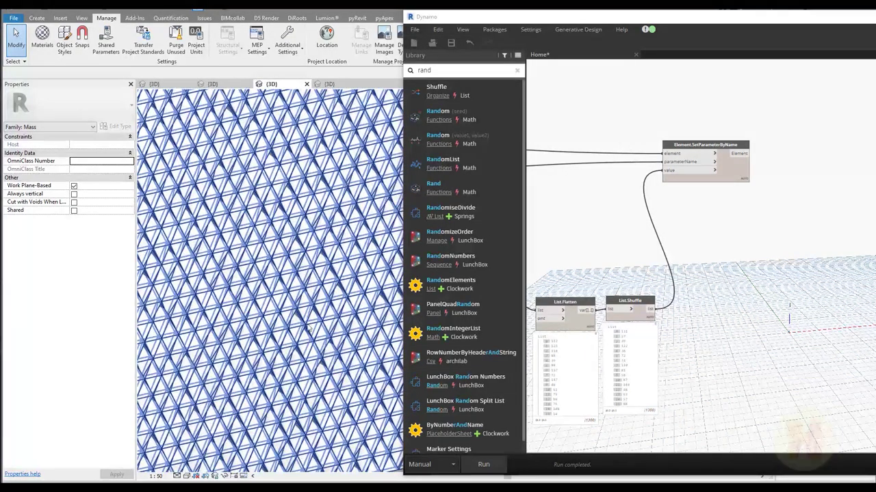
pyautogui.scroll(4, 353, 297)
pyautogui.scroll(-3, 700, 223)
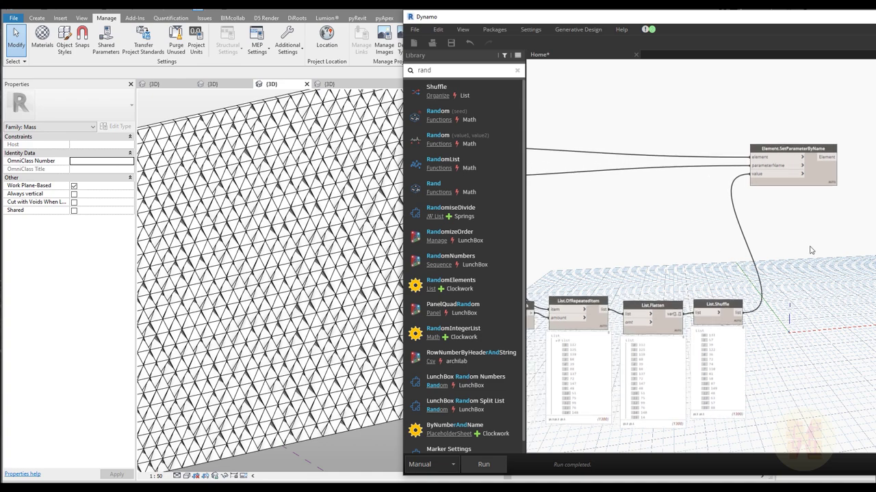
# Step: Add a second line "Point_B"; to the Code Block that holds the "Point_A" parameter name
pyautogui.scroll(8, 670, 226)
pyautogui.scroll(3, 646, 222)
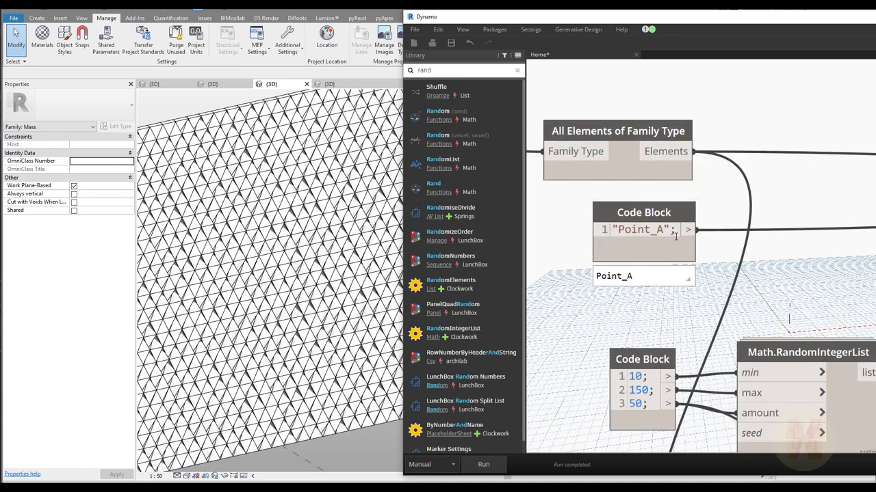
pyautogui.click(673, 230)
pyautogui.press('Return')
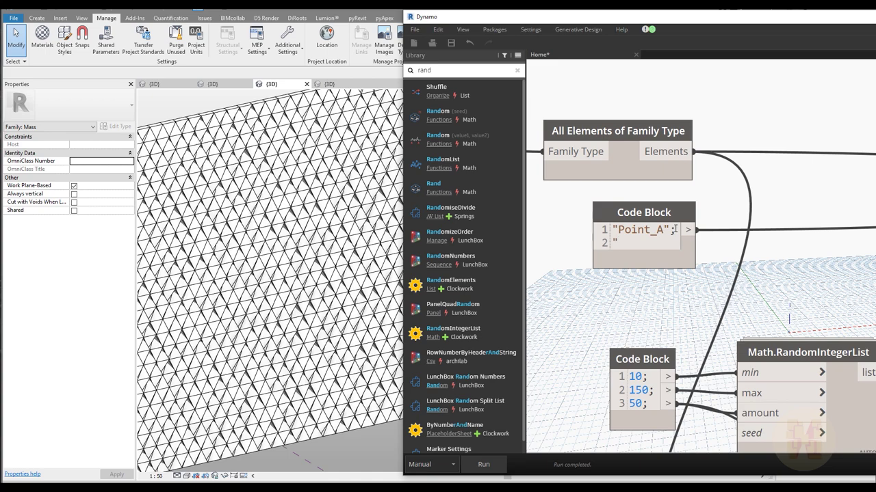
pyautogui.moveTo(664, 229); pyautogui.dragTo(620, 230)
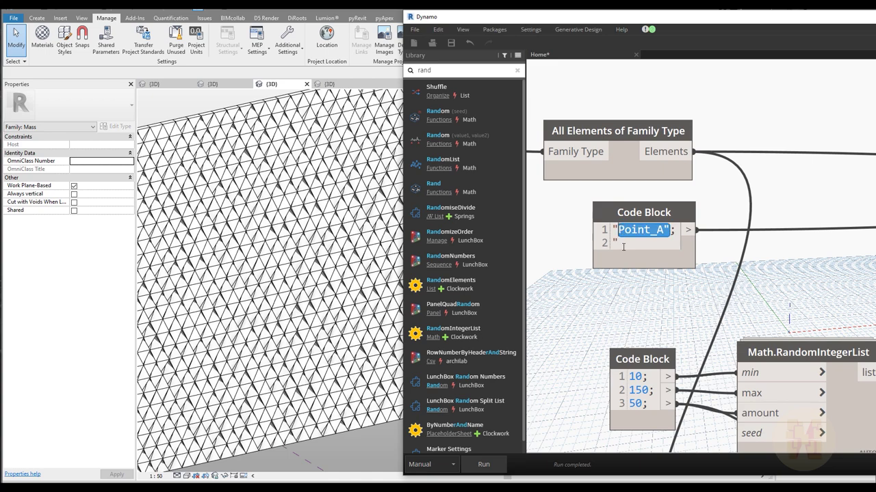
pyautogui.hotkey('ctrl', 'c')
pyautogui.click(623, 245)
pyautogui.hotkey('ctrl', 'v')
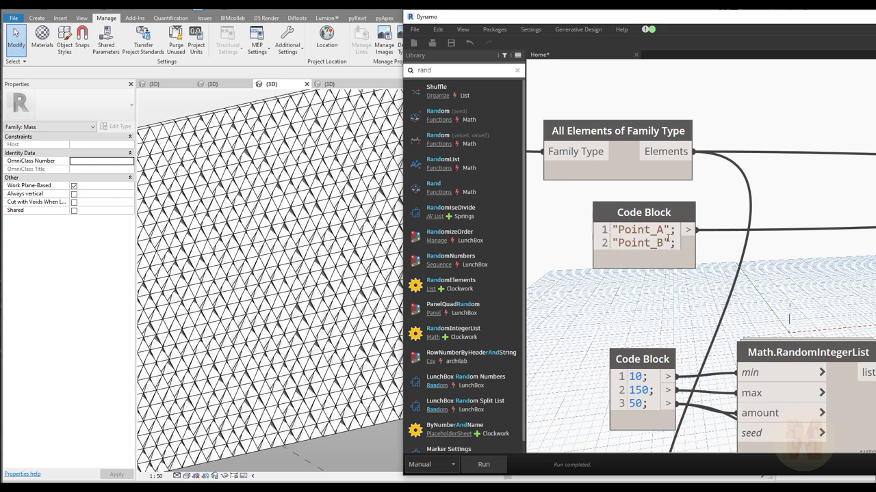
# Step: Connect the "Point_B" output to Element.SetParameterByName's parameterName input in place of "Point_A", and run the graph
pyautogui.click(687, 243)
pyautogui.moveTo(827, 268); pyautogui.dragTo(624, 273, button='middle')
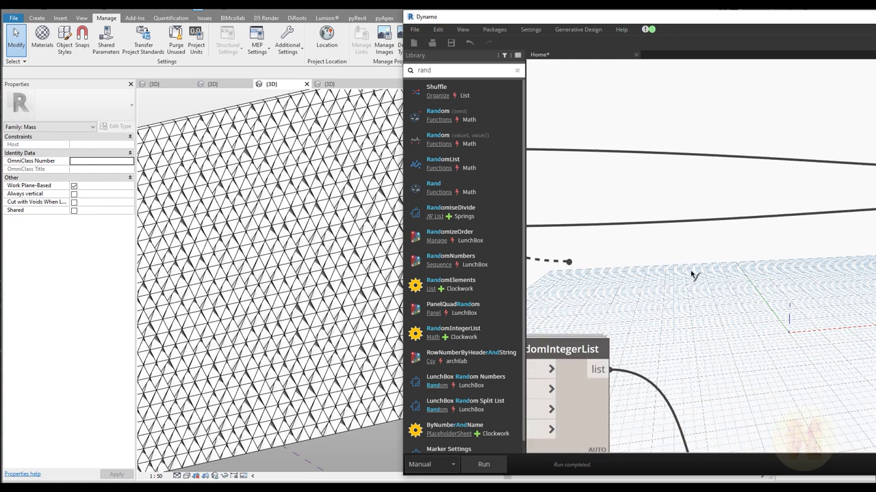
pyautogui.moveTo(764, 276); pyautogui.dragTo(723, 289, button='middle')
pyautogui.click(780, 208)
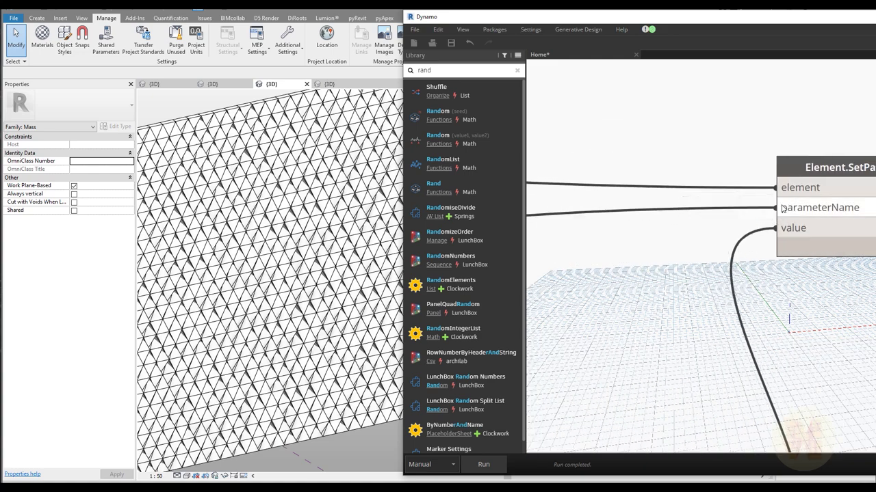
pyautogui.click(487, 465)
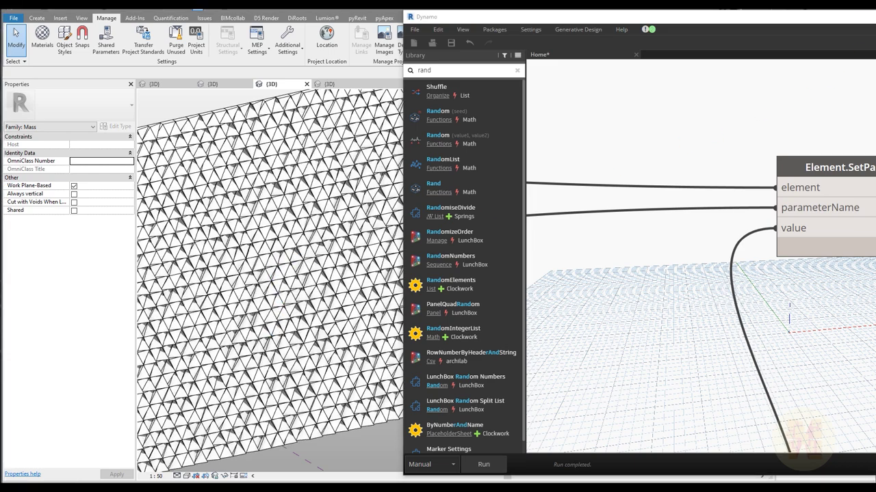
# Step: Inspect the triangular panel facade from several angles and distances to review the effect of the randomised Point_B values
pyautogui.scroll(-3, 303, 361)
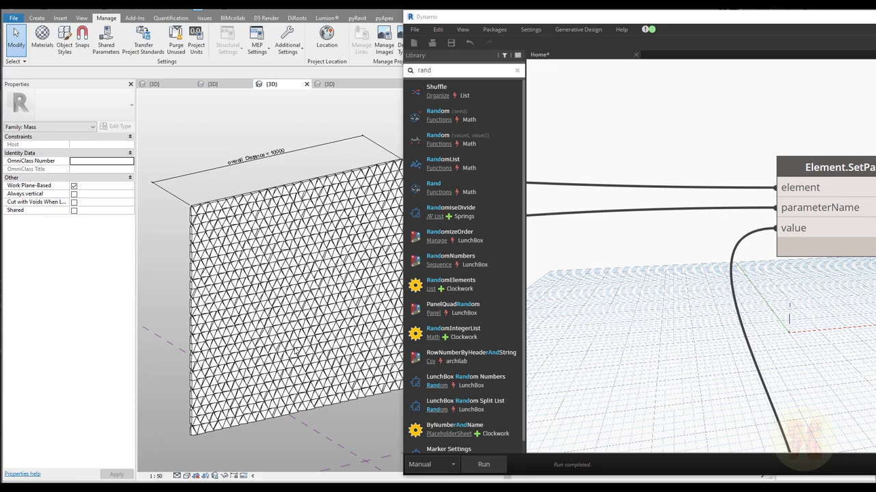
pyautogui.click(269, 340)
pyautogui.keyDown('shift'); pyautogui.moveTo(269, 340); pyautogui.dragTo(278, 416, button='middle'); pyautogui.keyUp('shift')
pyautogui.scroll(8, 263, 388)
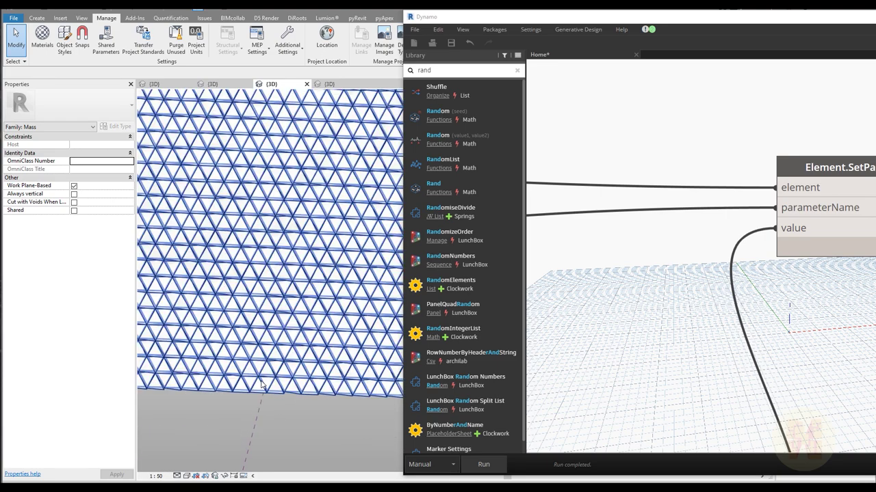
pyautogui.scroll(-5, 219, 348)
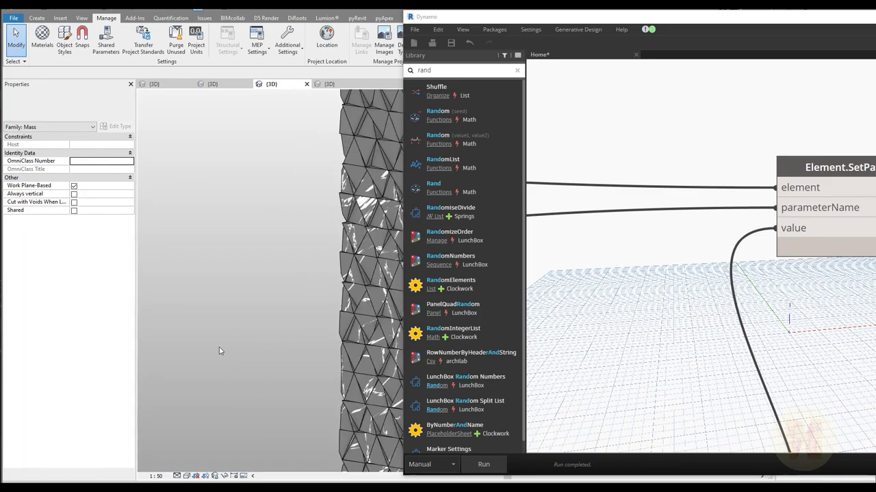
pyautogui.moveTo(245, 325)
pyautogui.keyDown('shift'); pyautogui.mouseDown(button='middle')
pyautogui.moveTo(228, 309)
pyautogui.moveTo(293, 350)
pyautogui.moveTo(318, 379)
pyautogui.moveTo(183, 450)
pyautogui.mouseUp(button='middle'); pyautogui.keyUp('shift')
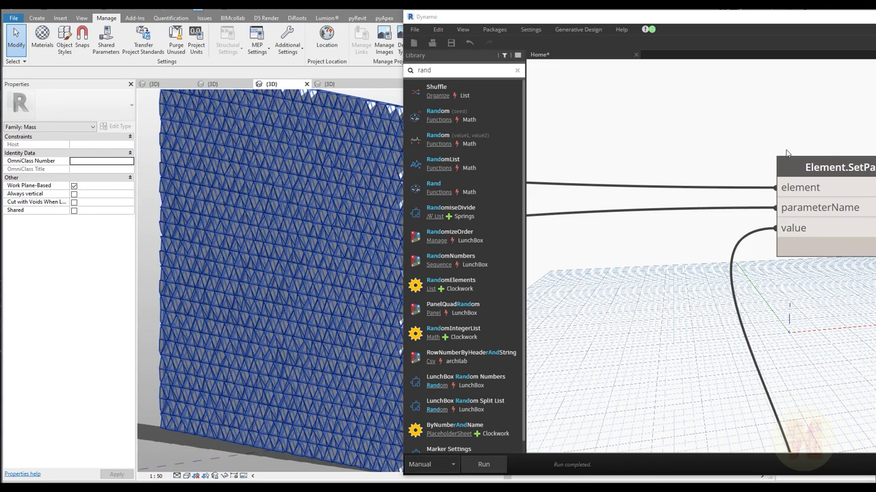
pyautogui.scroll(-4, 748, 268)
pyautogui.scroll(-3, 270, 293)
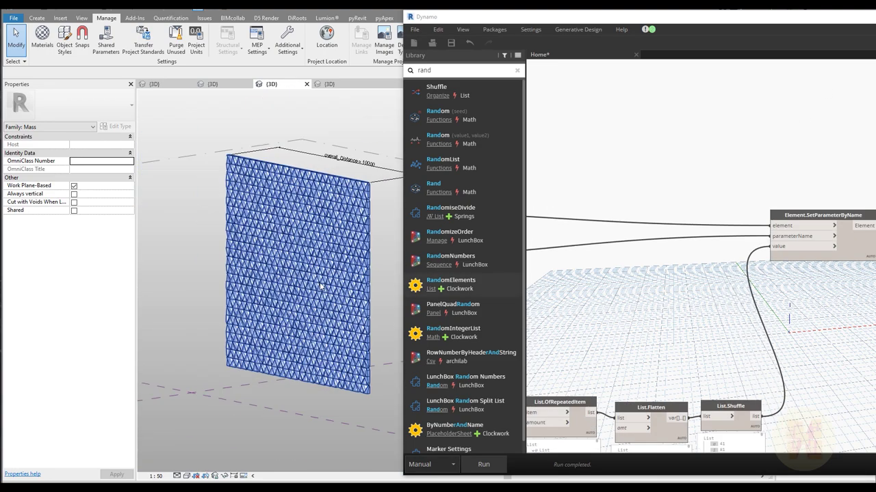
pyautogui.keyDown('shift'); pyautogui.moveTo(271, 293); pyautogui.dragTo(398, 333, button='middle'); pyautogui.keyUp('shift')
pyautogui.scroll(2, 275, 309)
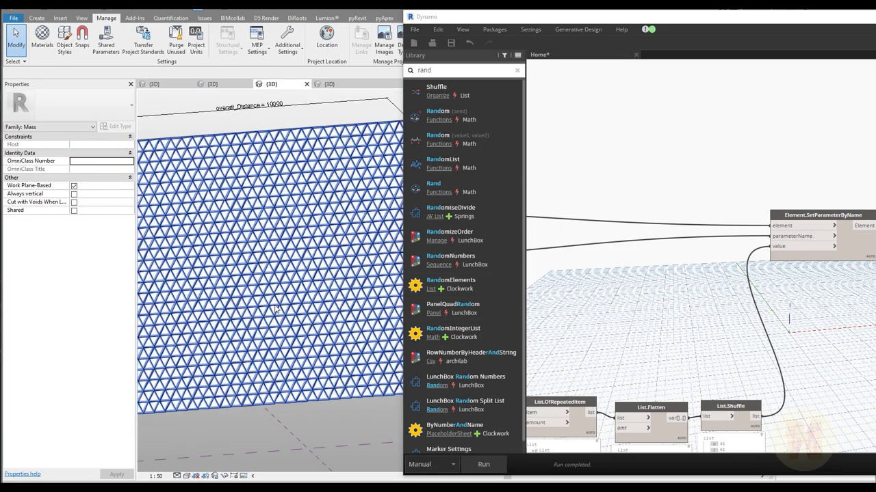